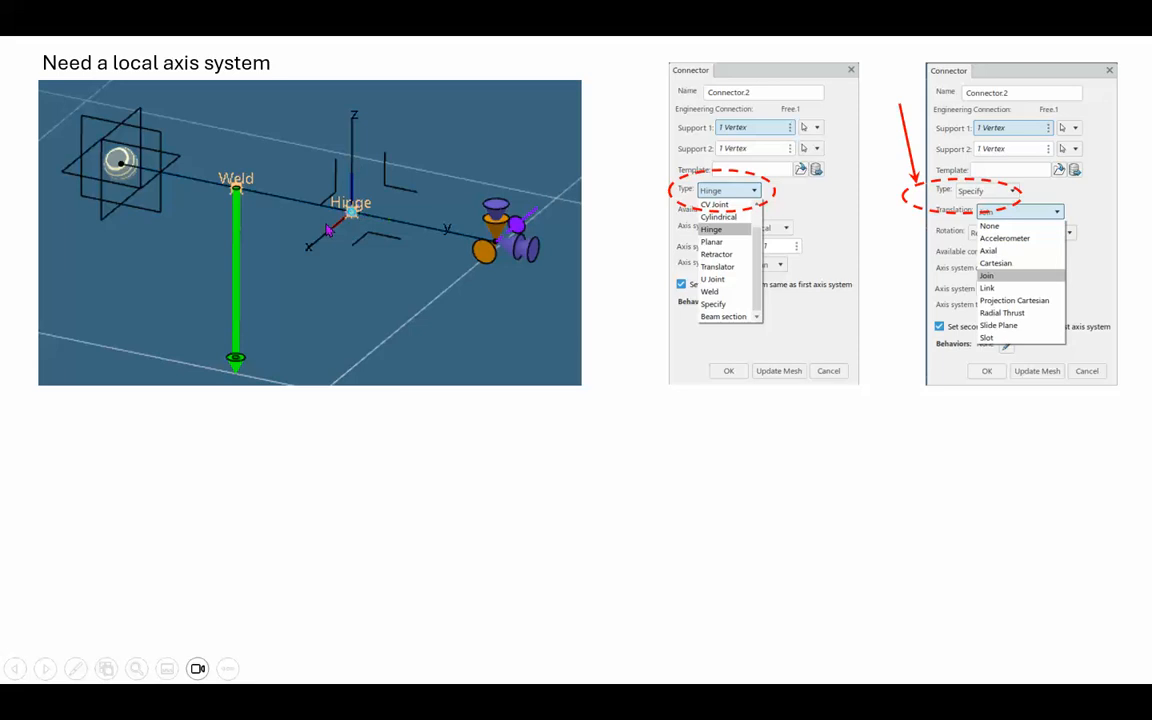
{"action": "left_click", "coordinate": [650, 463]}
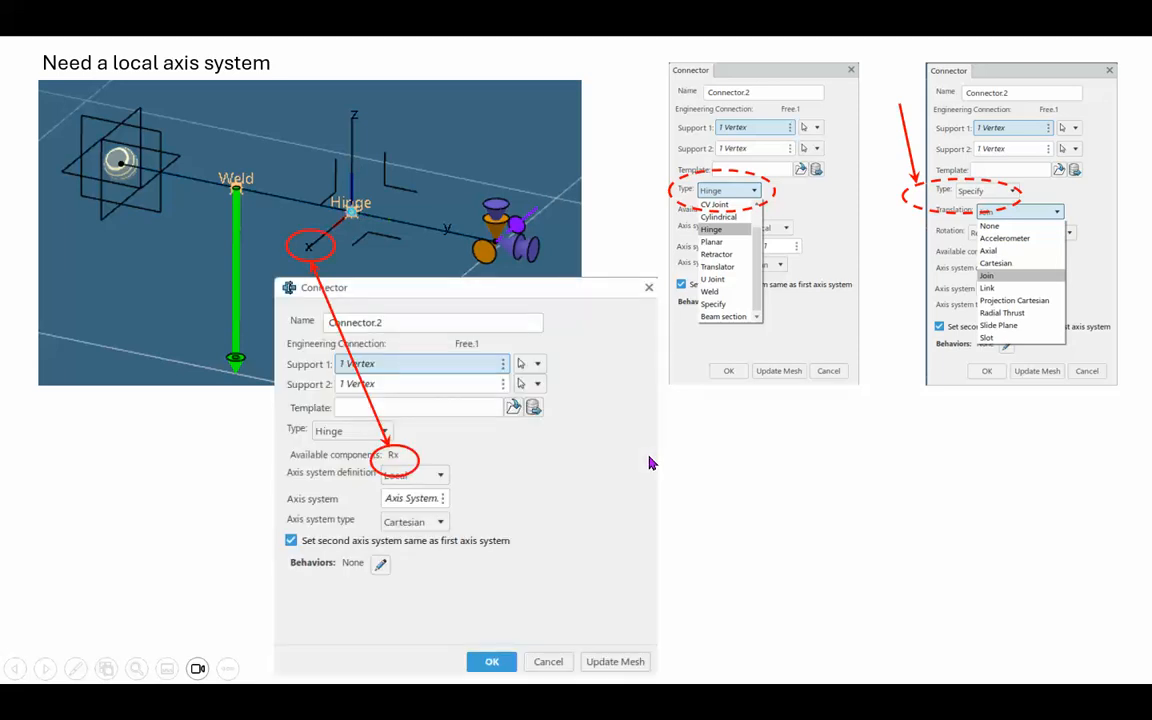
{"action": "left_click", "coordinate": [727, 476]}
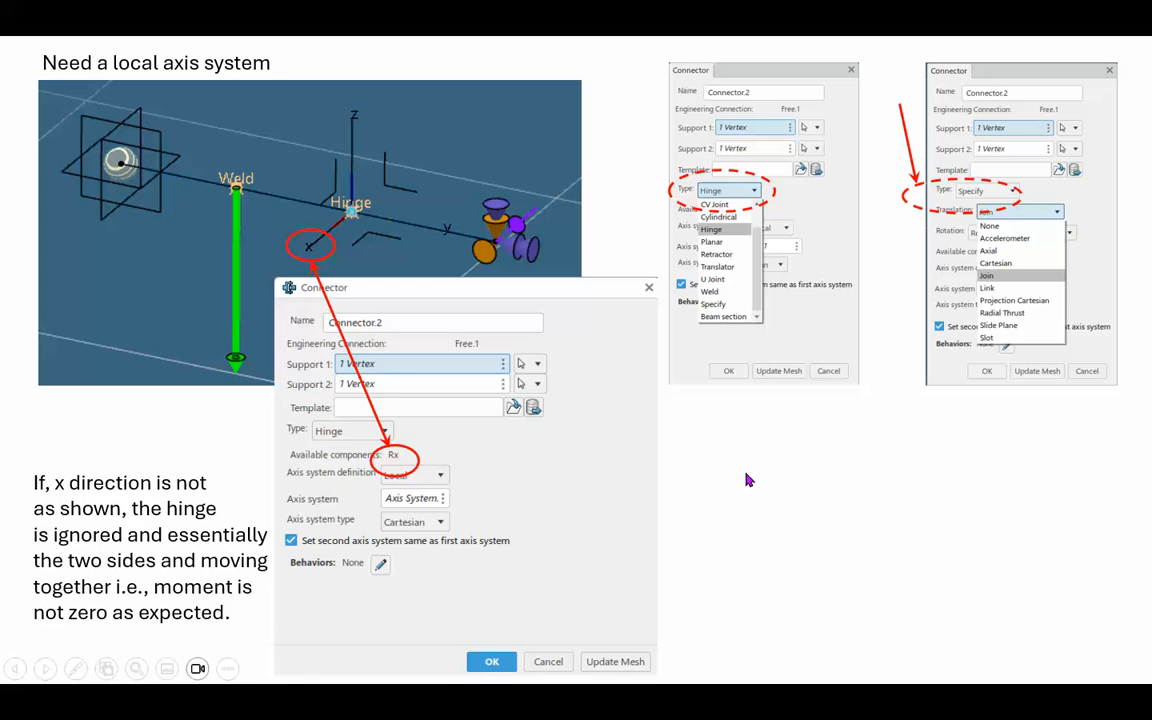
{"action": "left_click", "coordinate": [745, 479]}
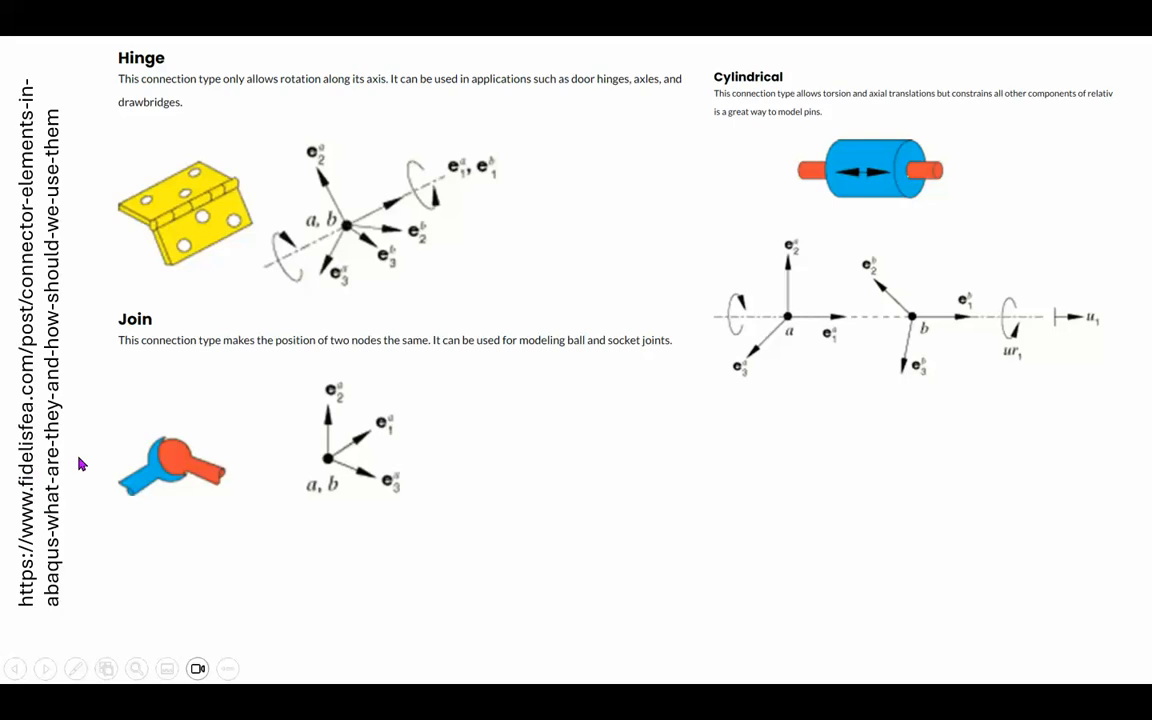
{"action": "left_click", "coordinate": [622, 512]}
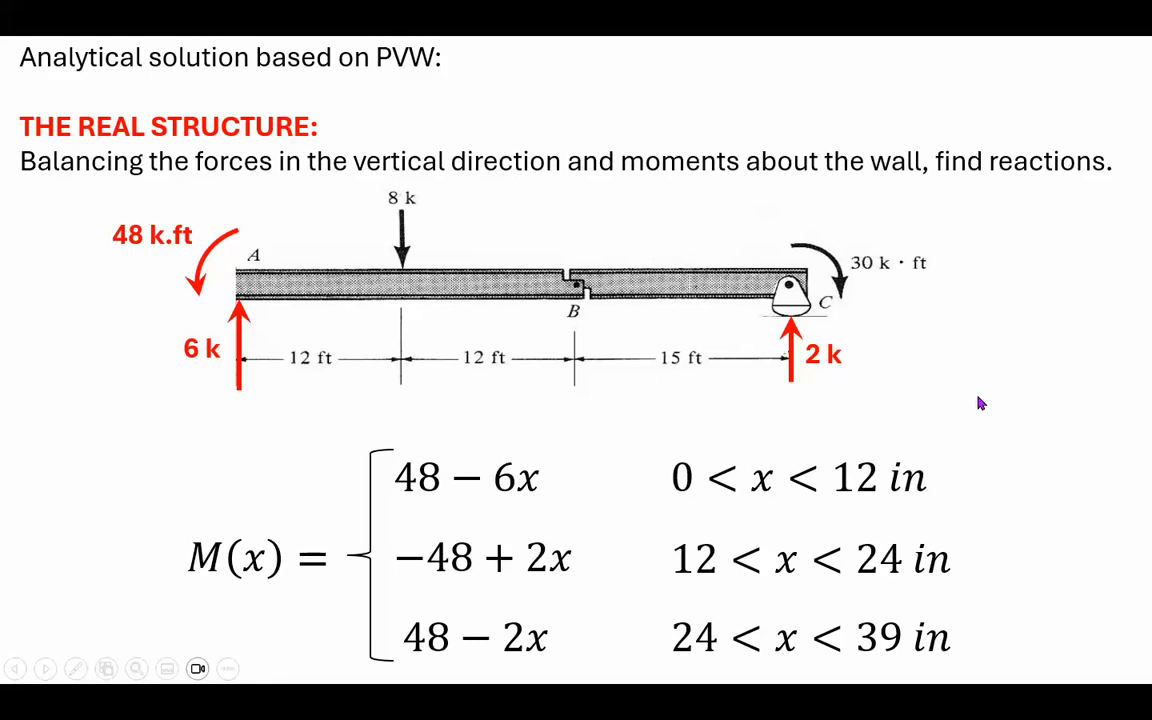
{"action": "left_click", "coordinate": [1010, 397]}
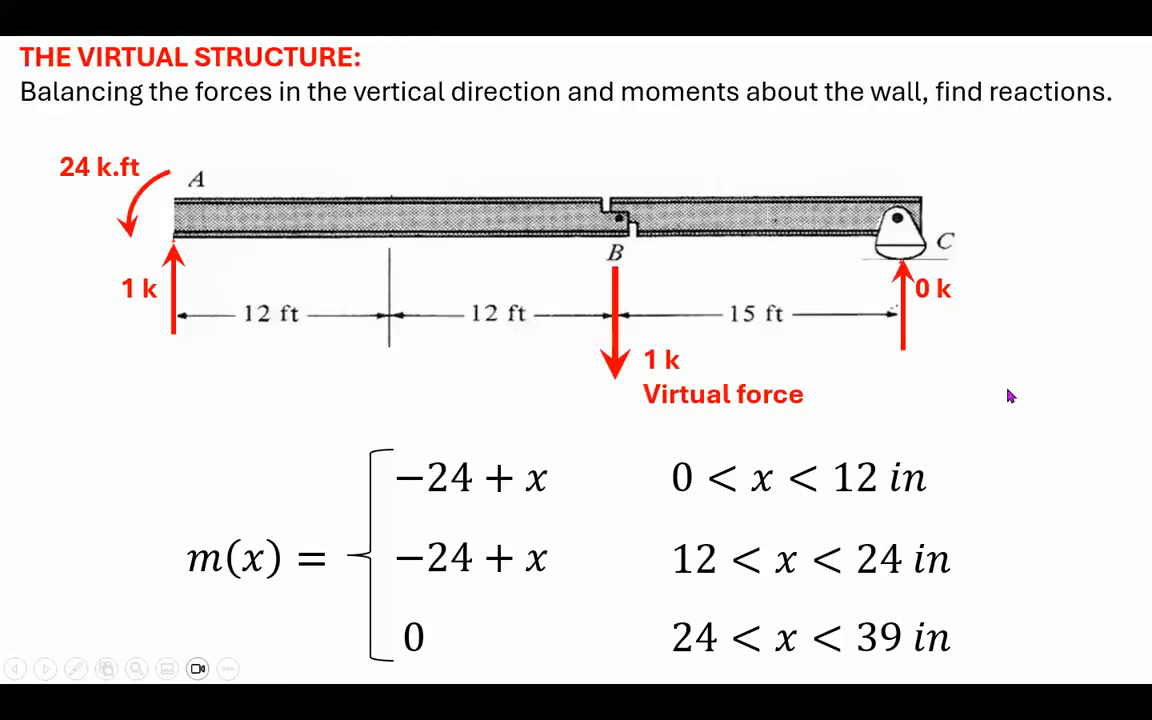
{"action": "left_click", "coordinate": [1010, 395]}
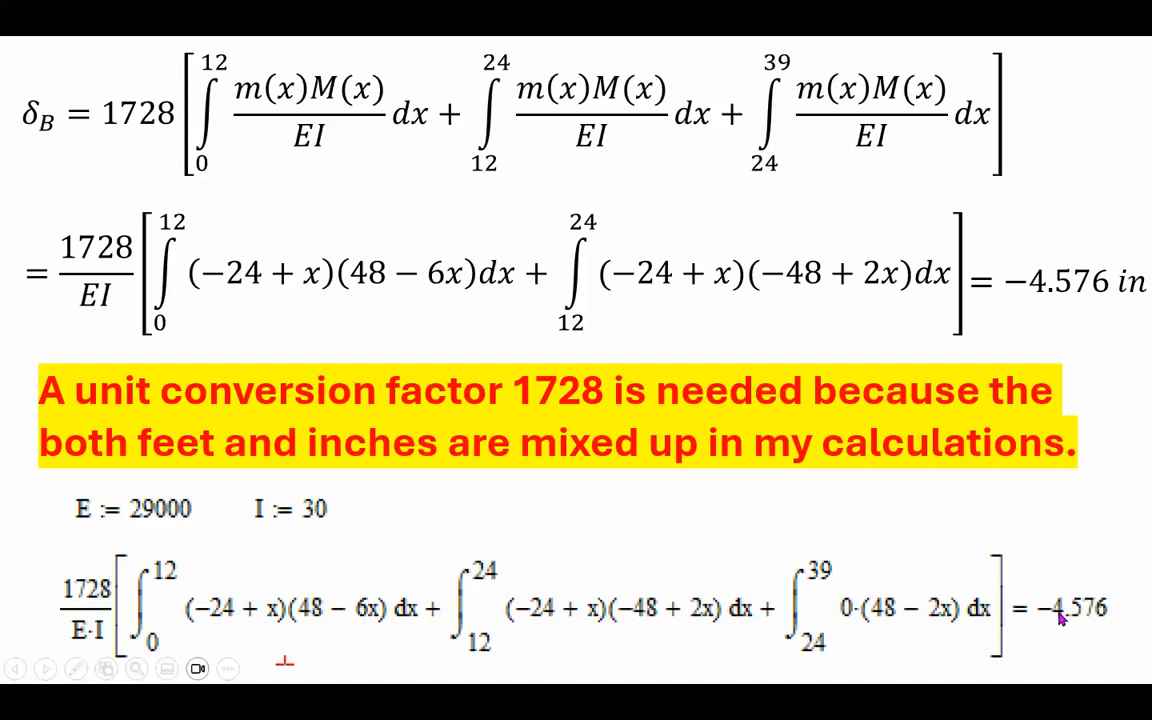
{"action": "key", "text": "Escape"}
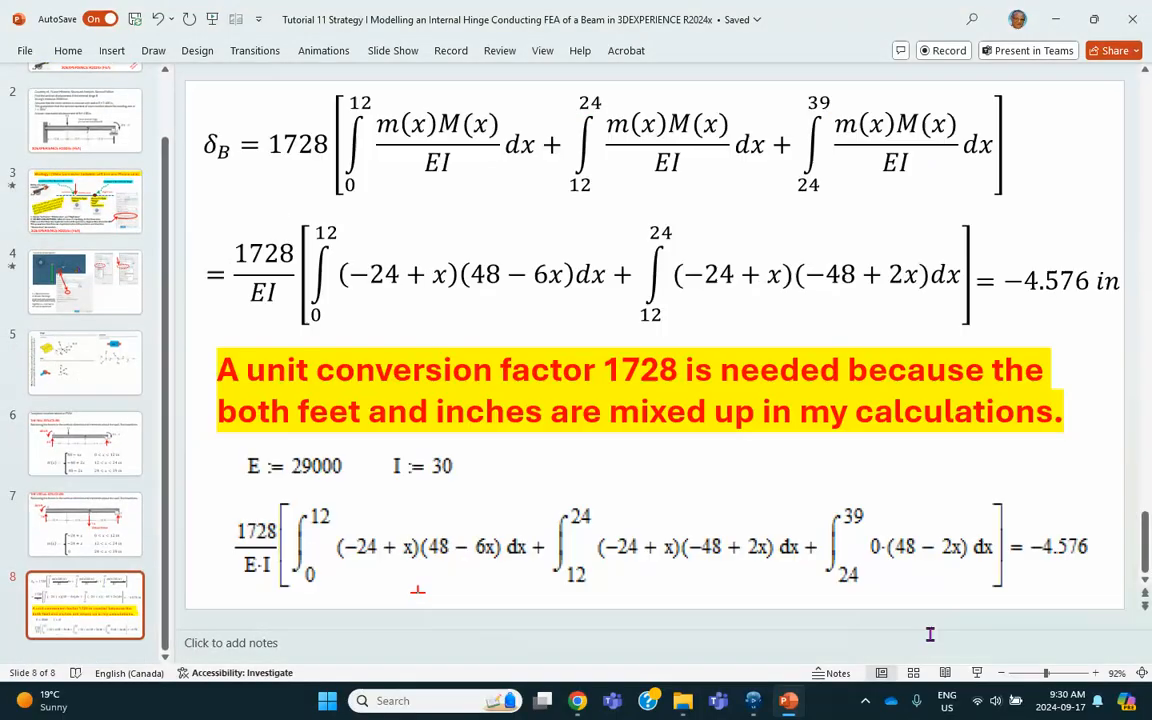
Switch to 3DEXPERIENCE and create a new 3D part in the Part Design app.
{"action": "left_click", "coordinate": [753, 700]}
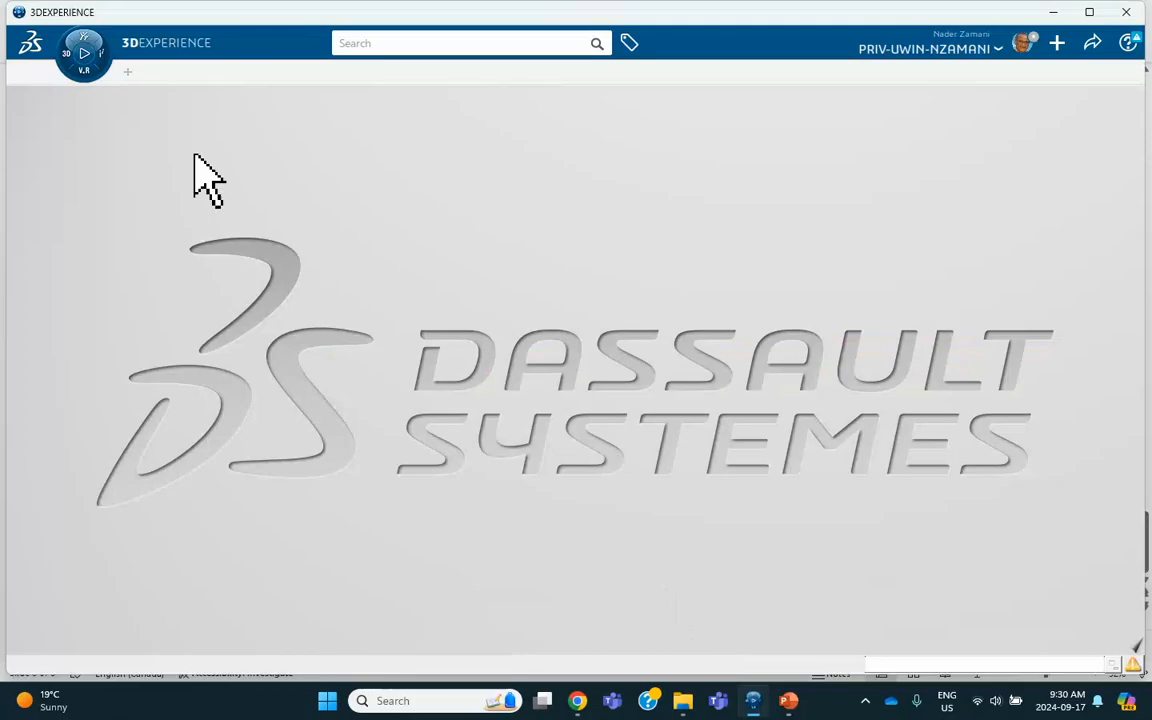
{"action": "left_click", "coordinate": [72, 58]}
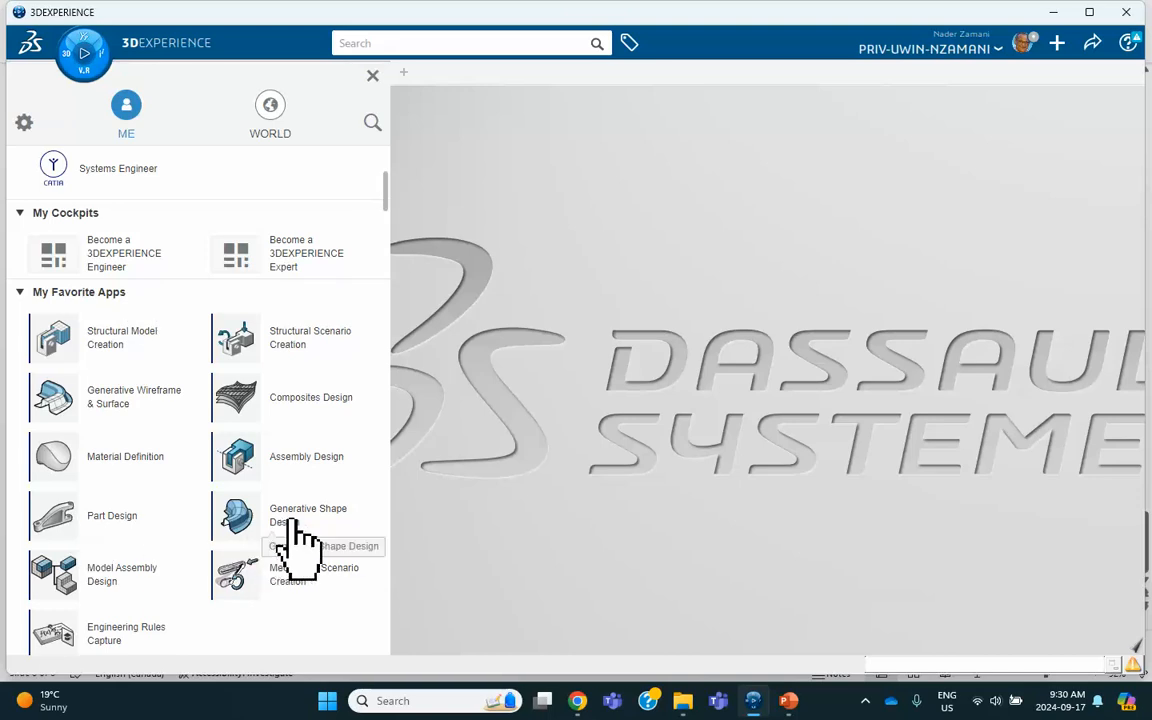
{"action": "left_click", "coordinate": [113, 527]}
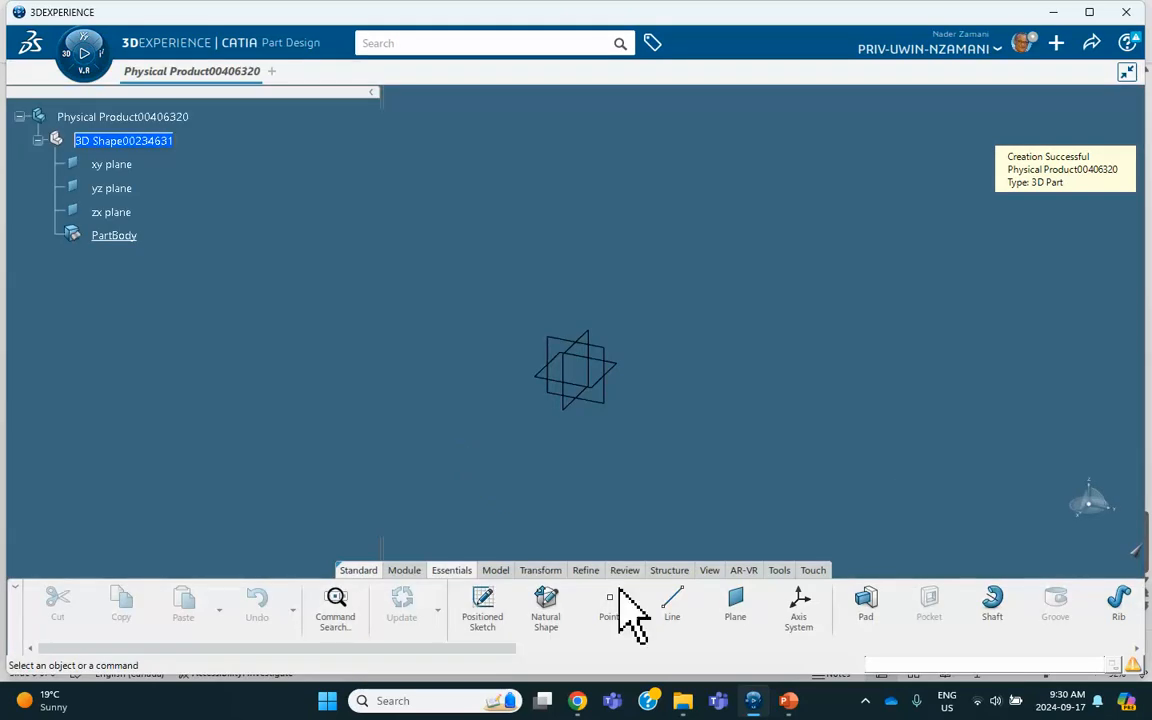
Begin a Point-Direction line and create its start point at coordinates 0, 0, 0 ft.
{"action": "left_click", "coordinate": [665, 612]}
{"action": "left_click", "coordinate": [905, 160]}
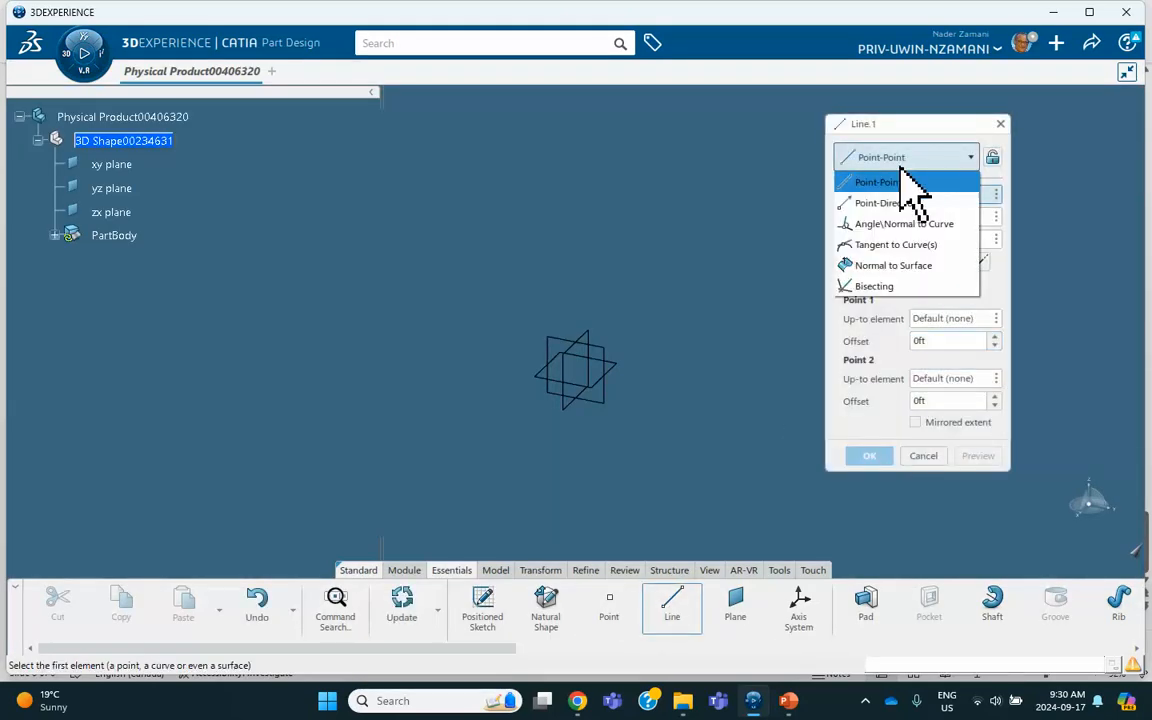
{"action": "left_click", "coordinate": [893, 204]}
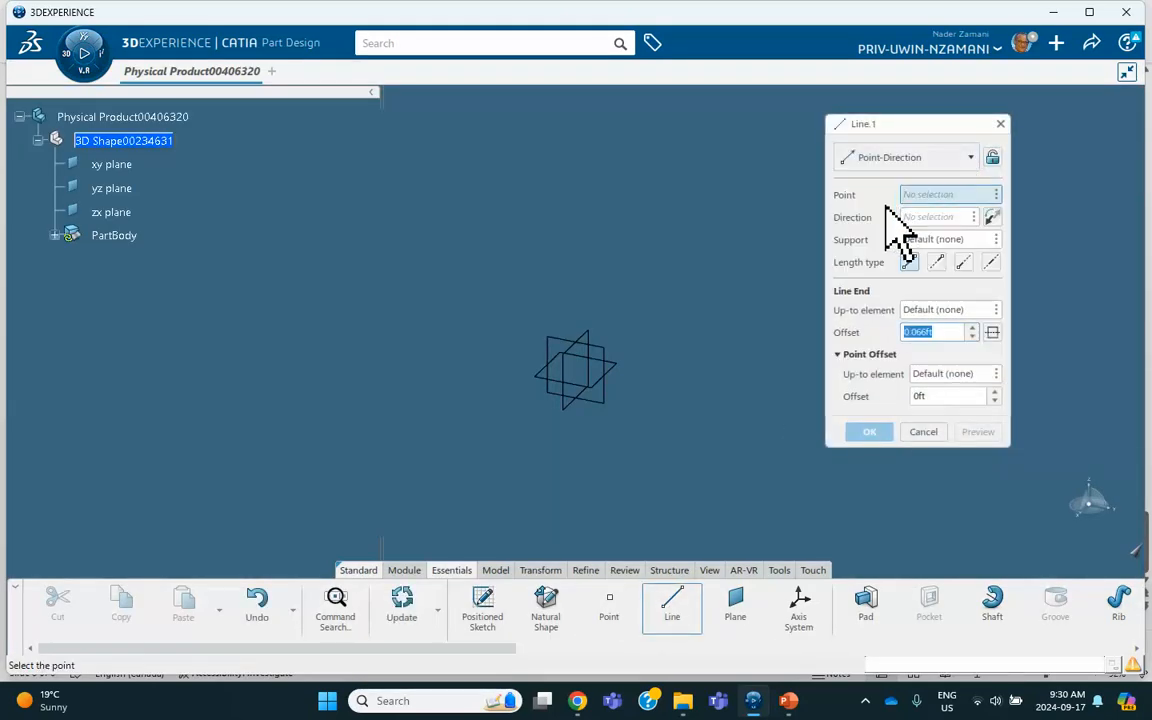
{"action": "left_click", "coordinate": [988, 195]}
{"action": "left_click", "coordinate": [996, 195]}
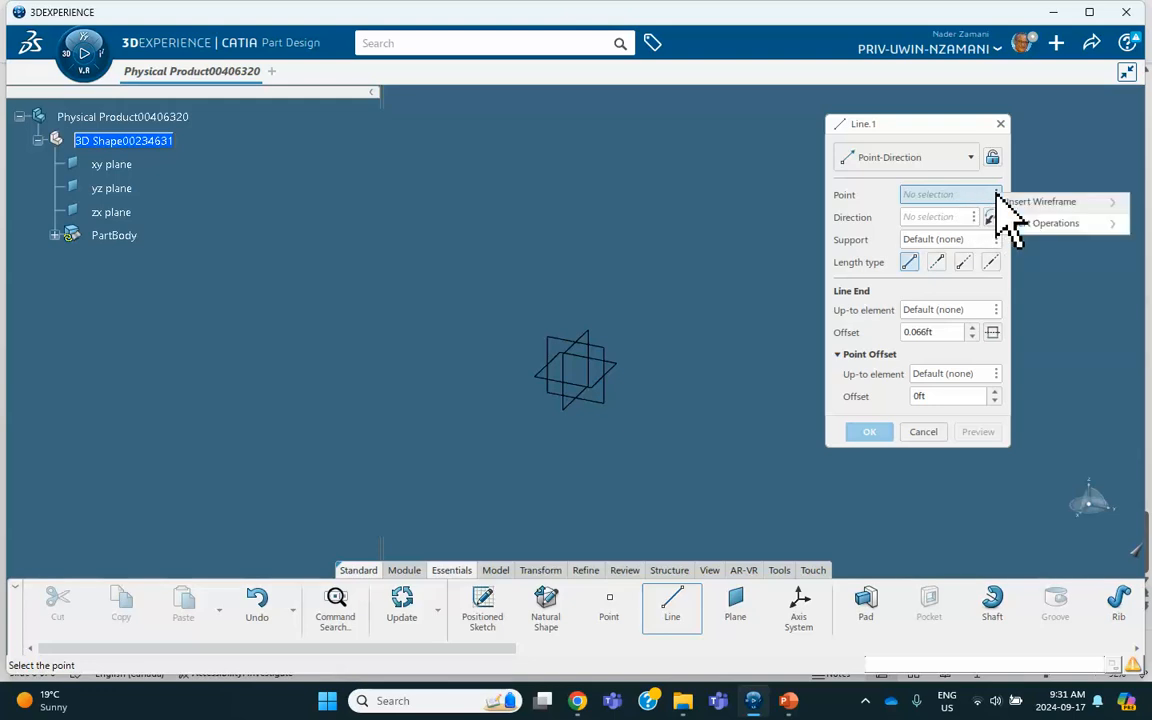
{"action": "mouse_move", "coordinate": [999, 199]}
{"action": "left_click", "coordinate": [941, 203]}
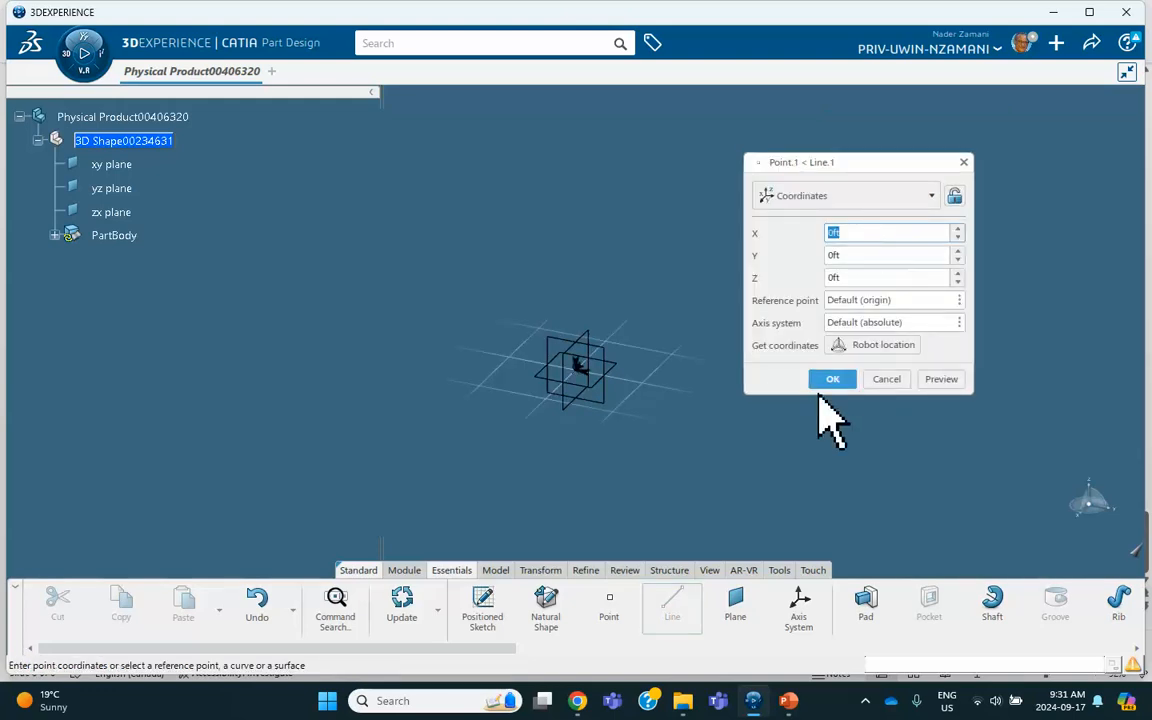
{"action": "left_click", "coordinate": [834, 380]}
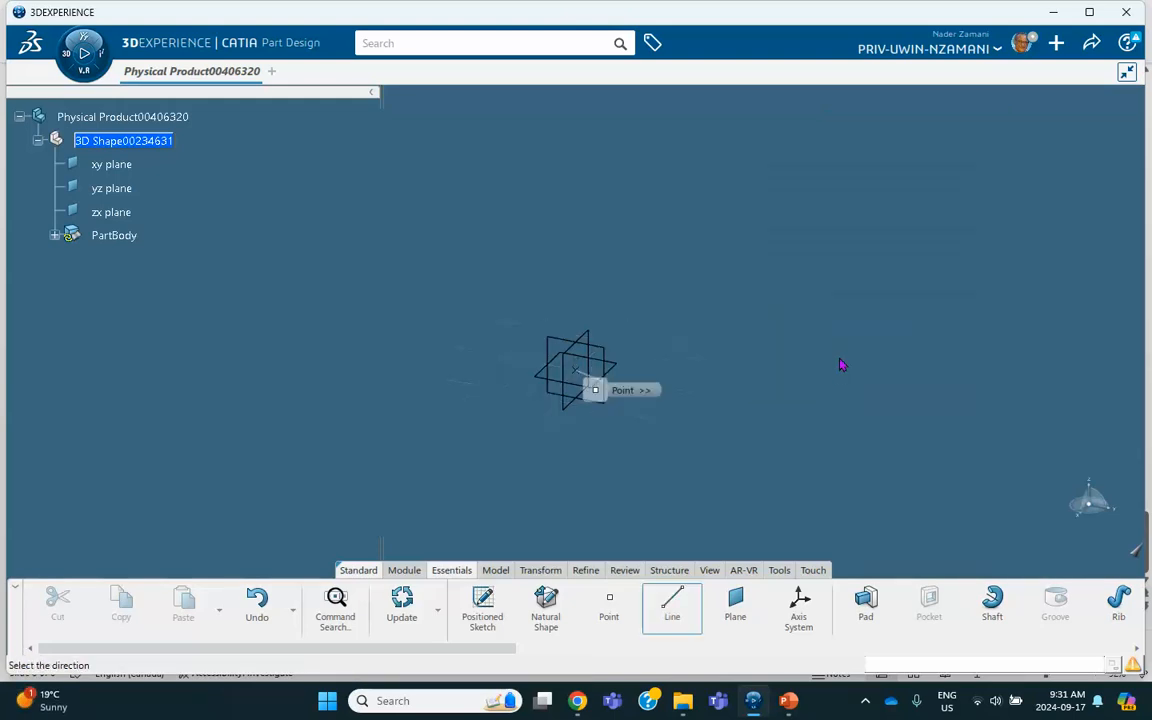
Direct the line along the Y axis with an end offset of 12 ft and create it.
{"action": "right_click", "coordinate": [916, 215]}
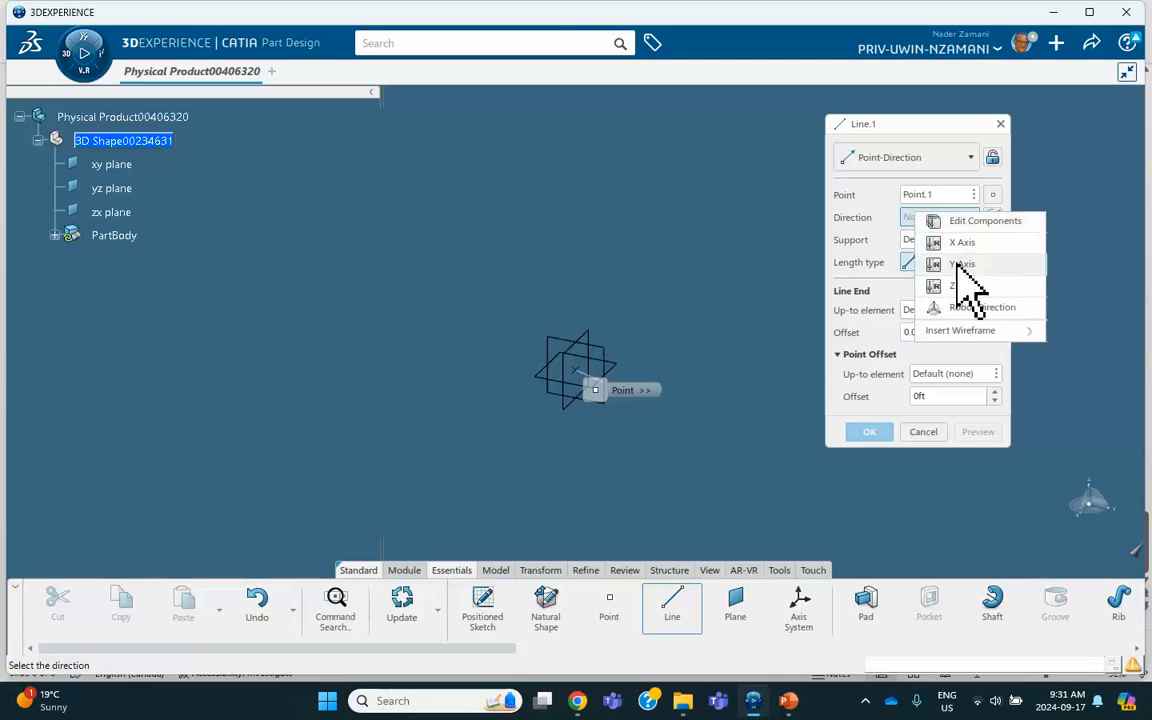
{"action": "left_click", "coordinate": [960, 265]}
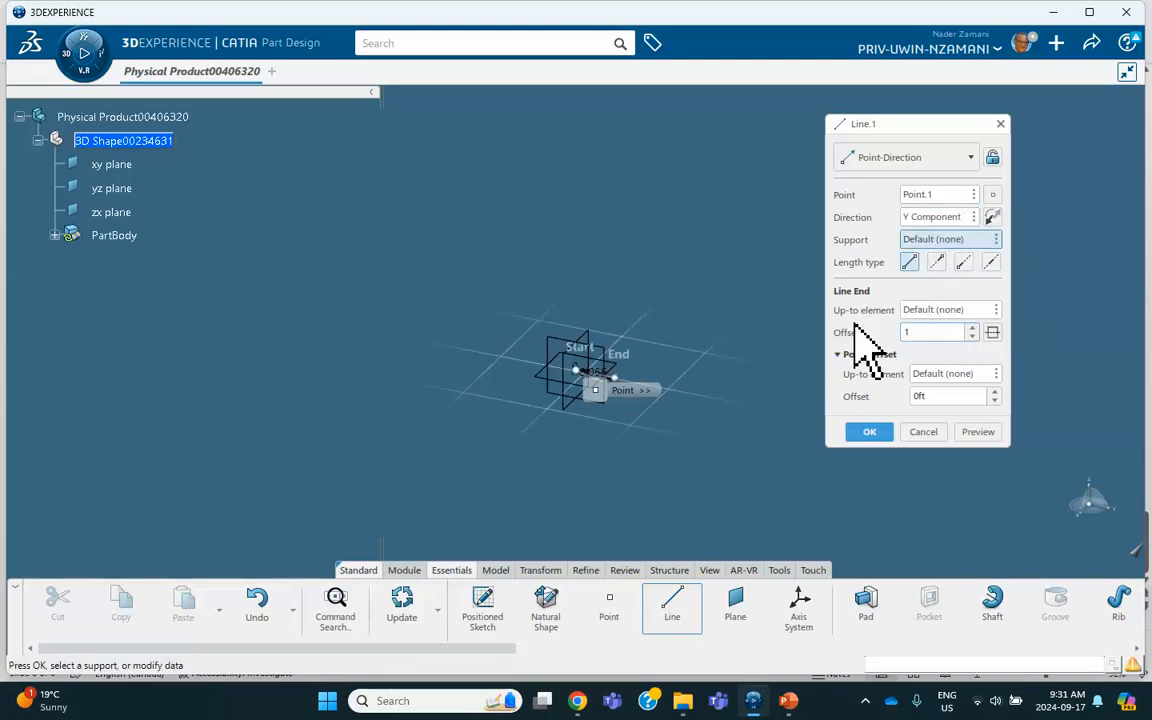
{"action": "left_click", "coordinate": [871, 432]}
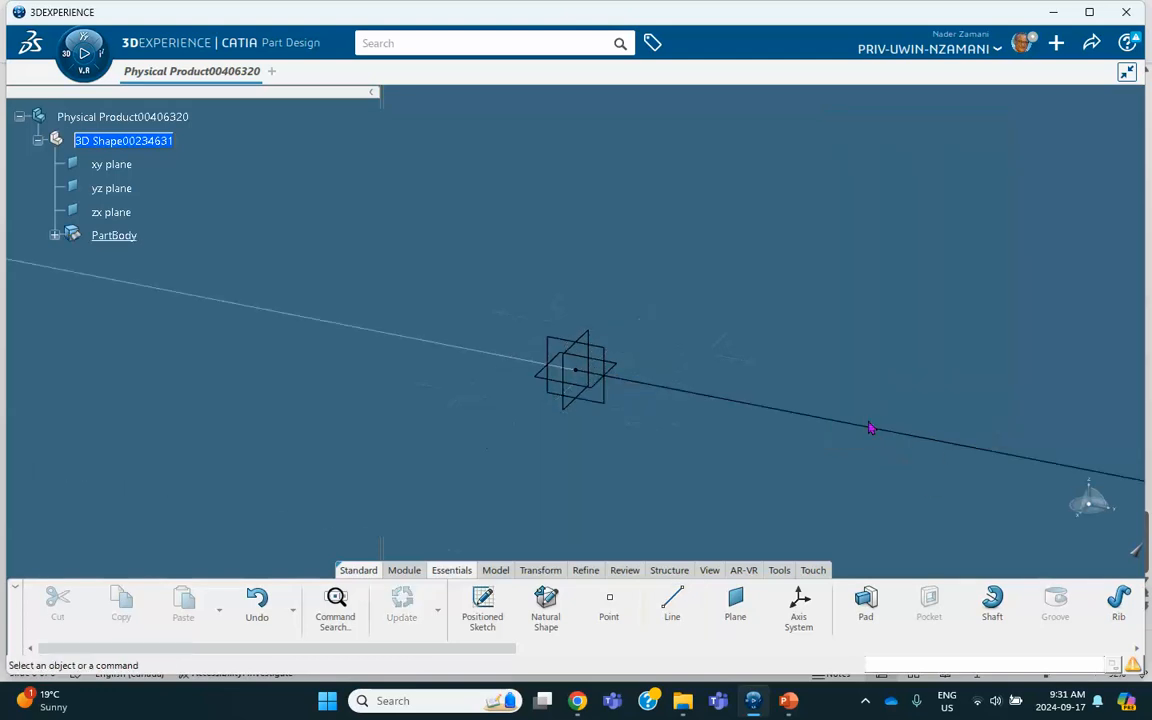
Create a second 12 ft Point-Direction line along the Y axis, starting at the free end of the first line.
{"action": "middle_click_drag", "start_coordinate": [831, 349], "coordinate": [660, 497]}
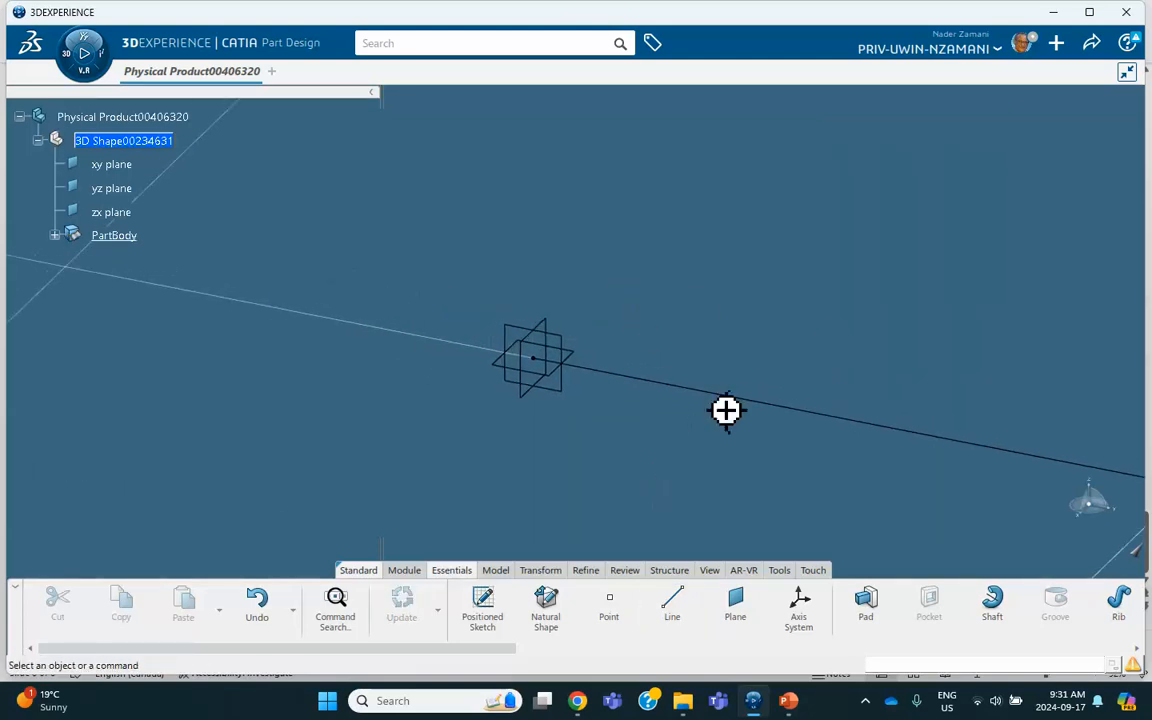
{"action": "middle_click_drag", "start_coordinate": [725, 410], "coordinate": [190, 313]}
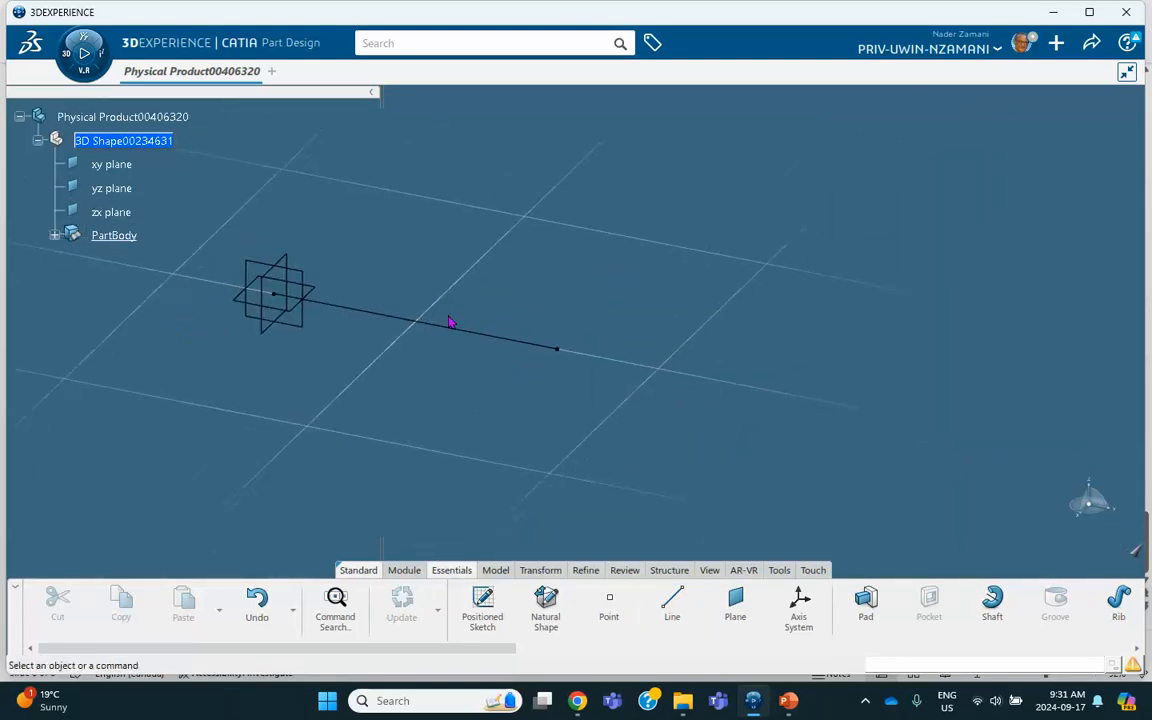
{"action": "left_click", "coordinate": [672, 604]}
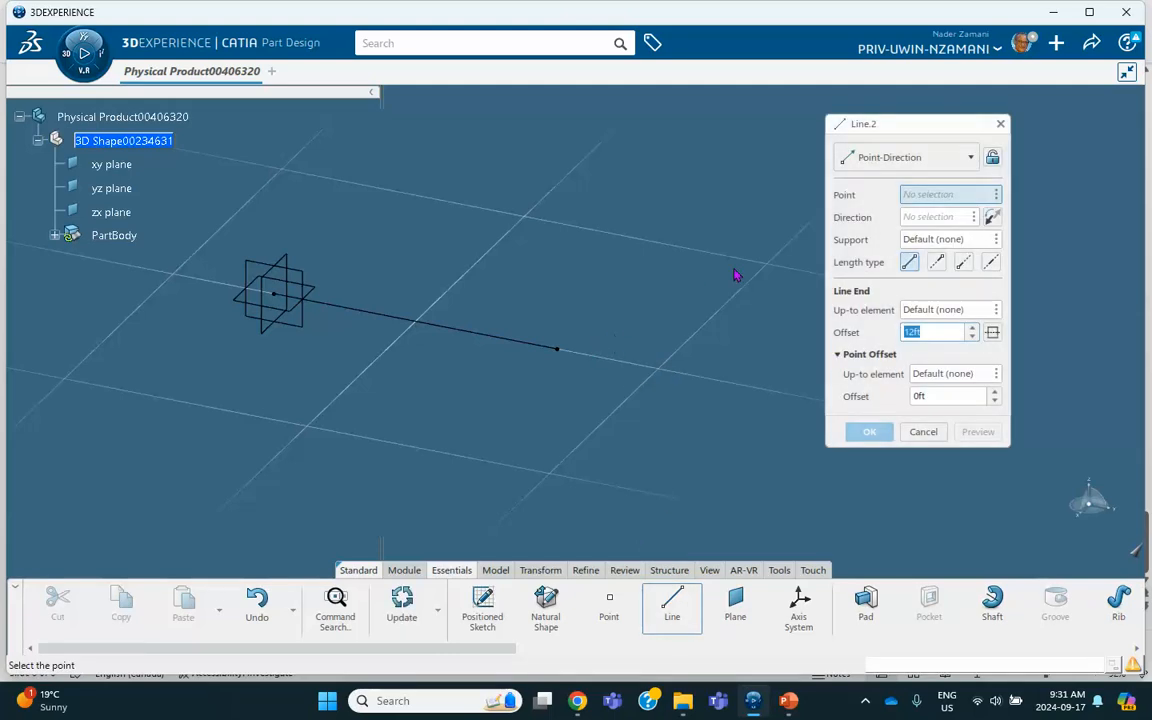
{"action": "left_click", "coordinate": [557, 349]}
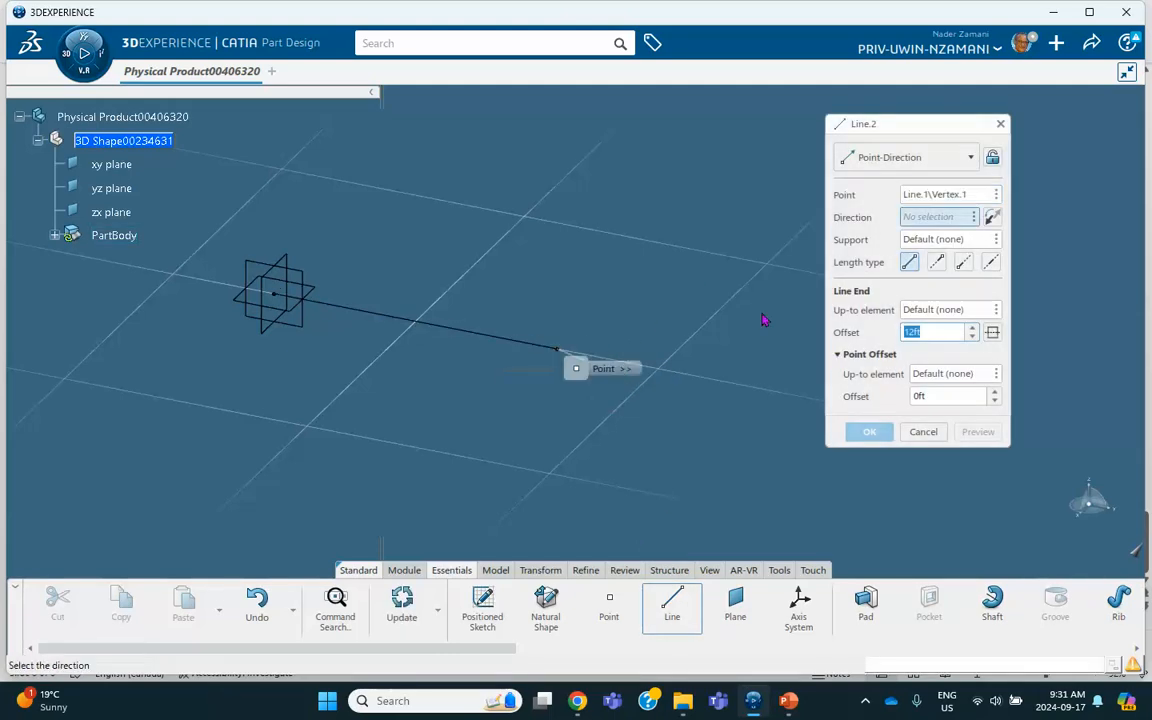
{"action": "right_click", "coordinate": [935, 218]}
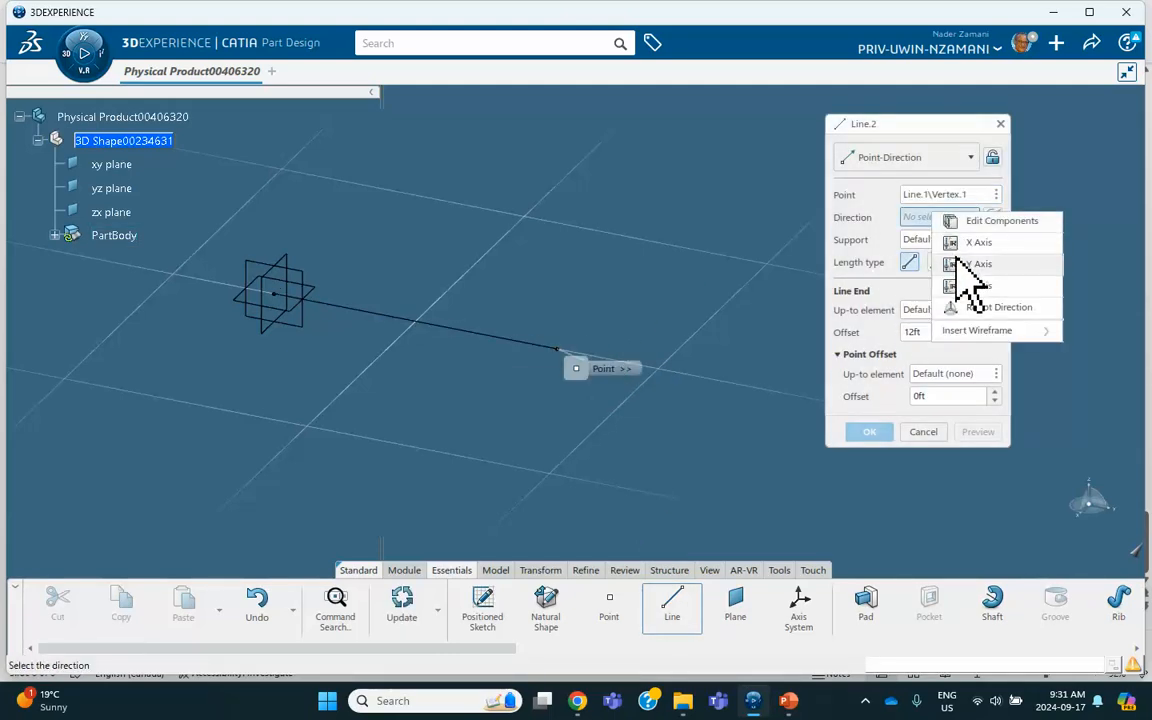
{"action": "left_click", "coordinate": [960, 261]}
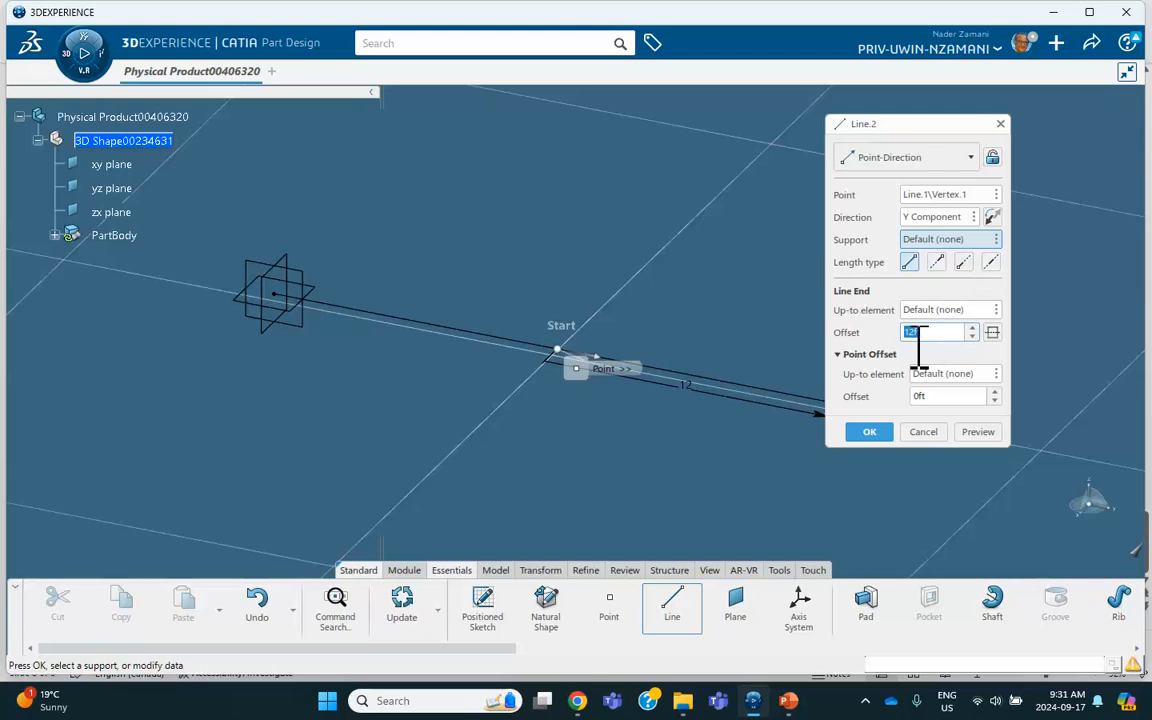
{"action": "left_click", "coordinate": [869, 432]}
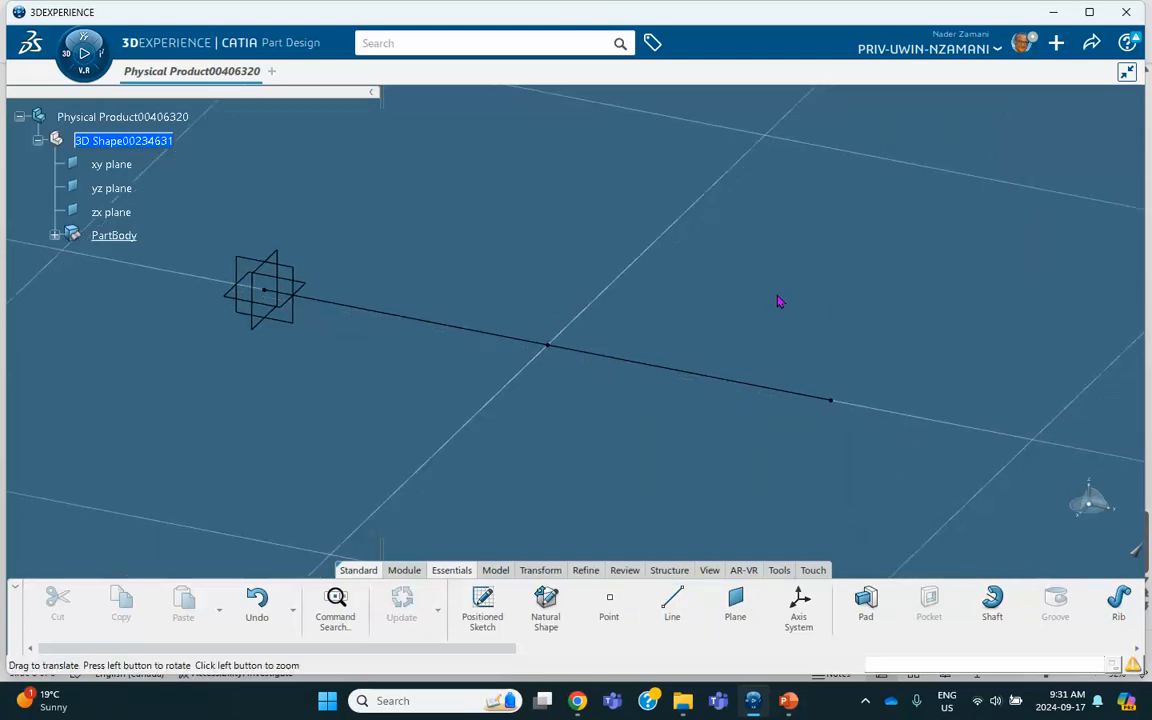
Create a third Point-Direction line of 15 ft along the Y axis, starting at the free end of the second line.
{"action": "middle_click_drag", "start_coordinate": [779, 301], "coordinate": [578, 321]}
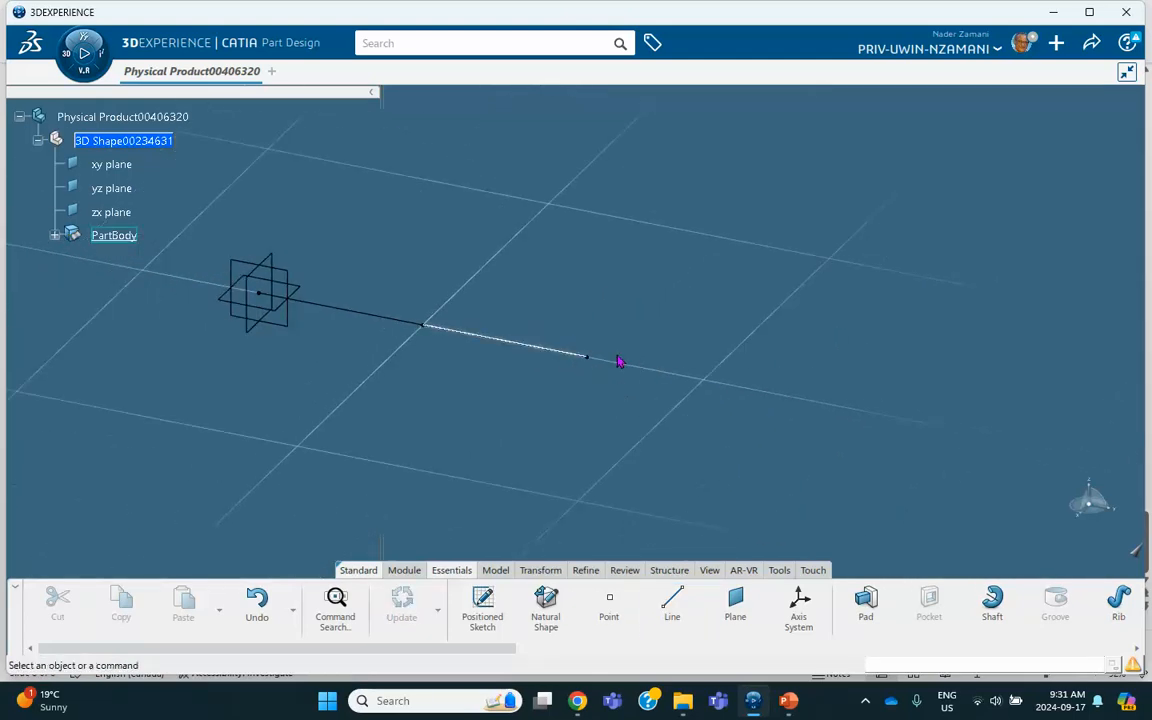
{"action": "left_click", "coordinate": [685, 602]}
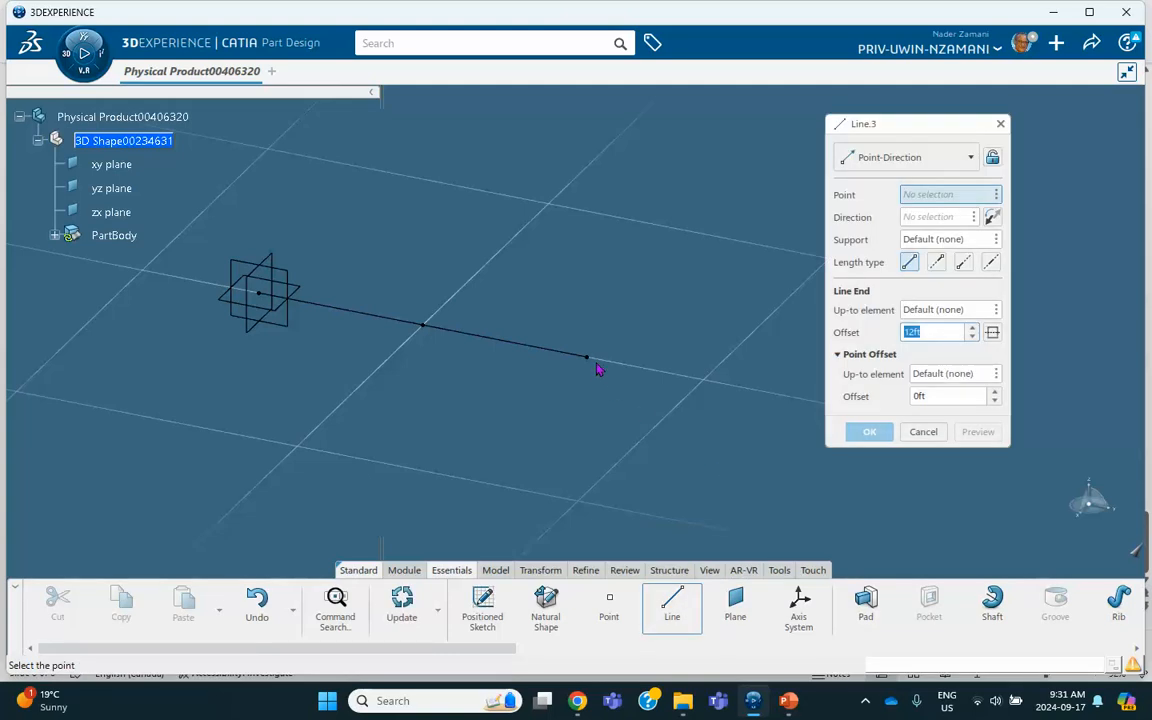
{"action": "left_click", "coordinate": [594, 362]}
{"action": "right_click", "coordinate": [921, 219]}
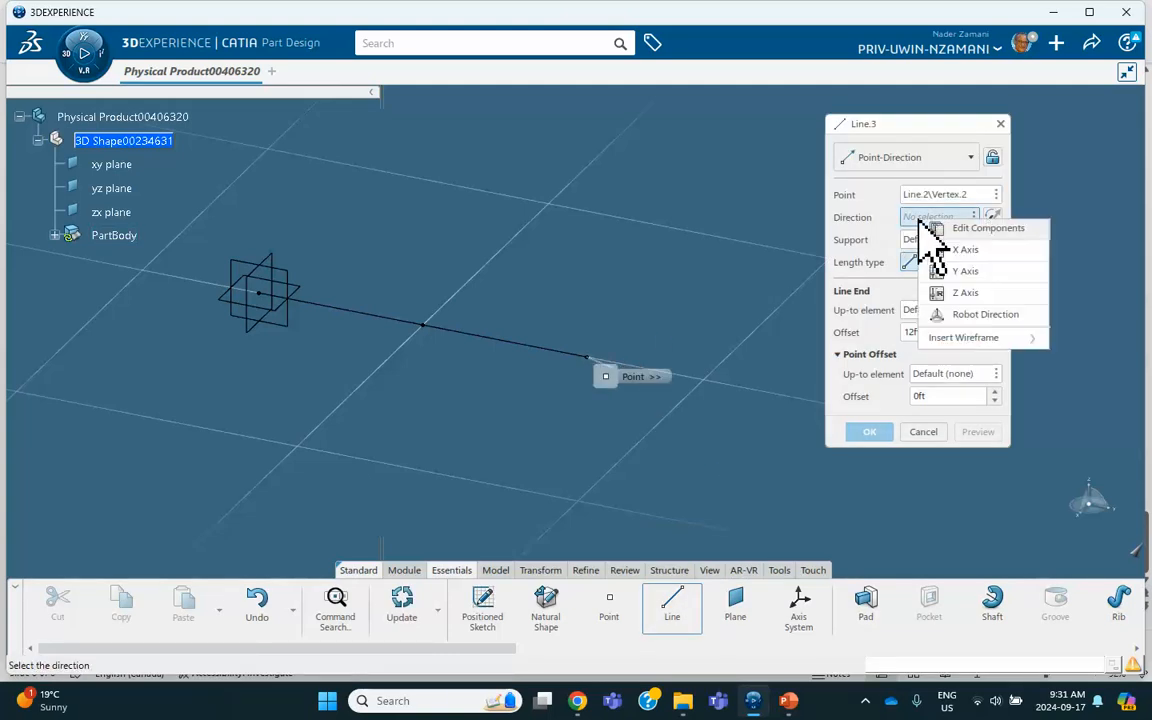
{"action": "left_click", "coordinate": [960, 271]}
{"action": "double_click", "coordinate": [940, 333]}
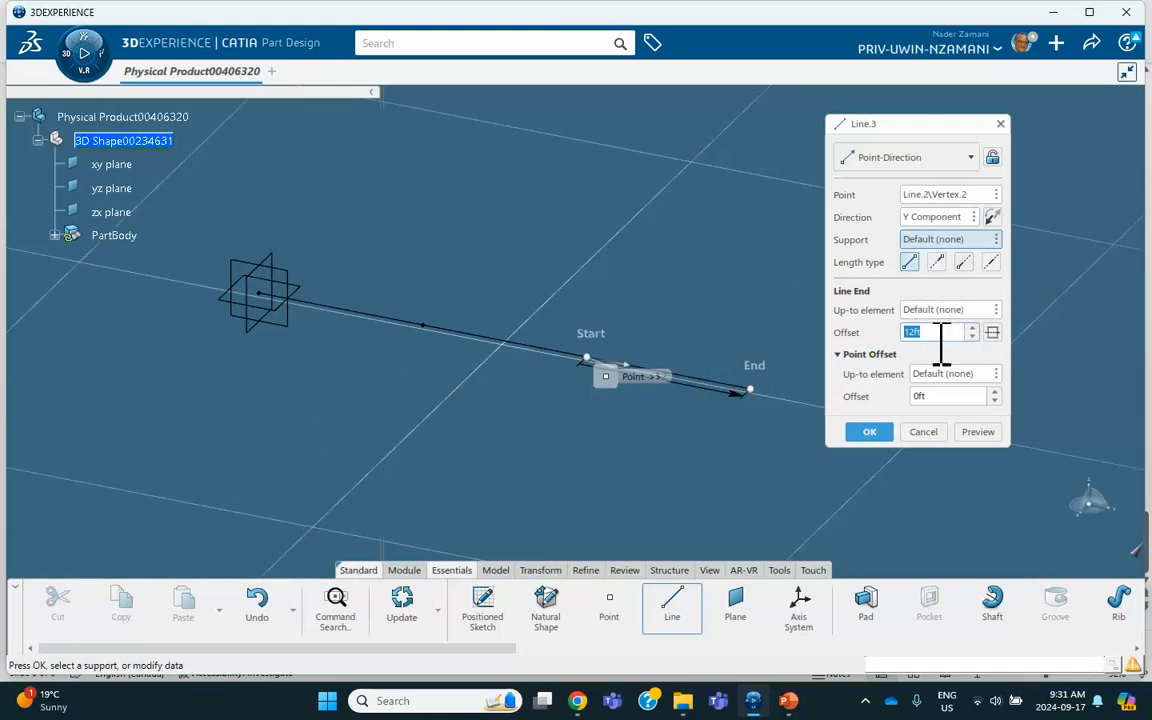
{"action": "type", "text": "15"}
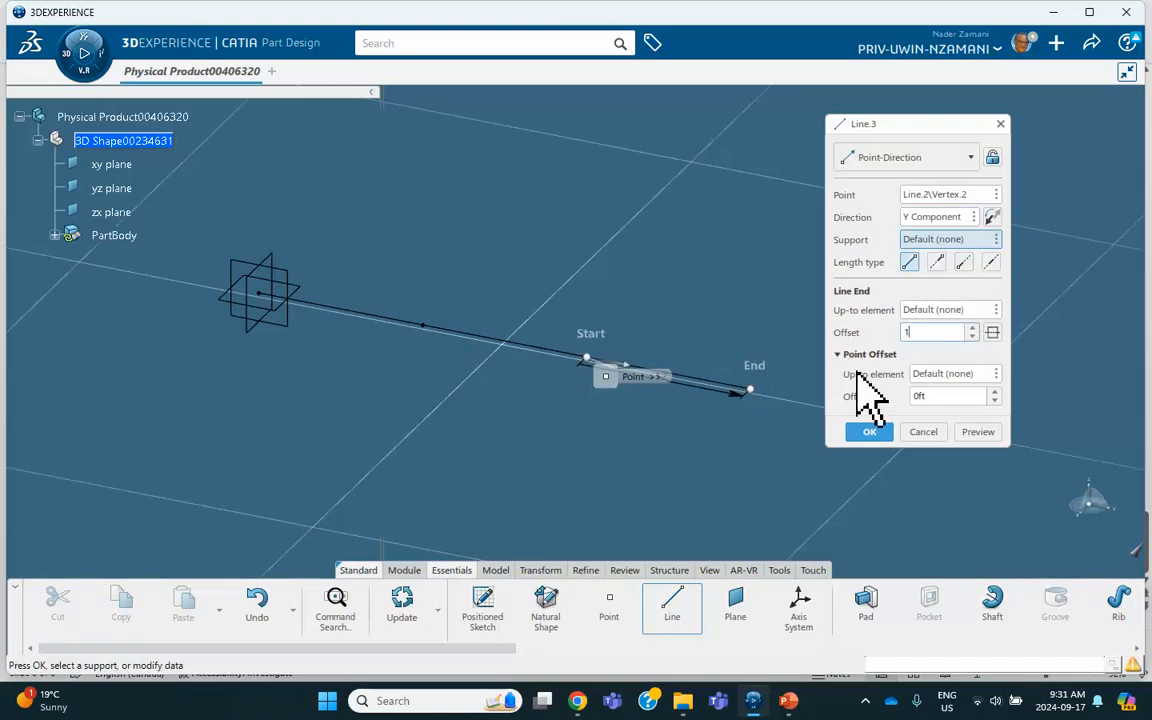
{"action": "left_click", "coordinate": [876, 433]}
Create a core material named "steel Sep 17 2024" with only the Simulation Domain enabled.
{"action": "middle_click_drag", "start_coordinate": [830, 297], "coordinate": [818, 343]}
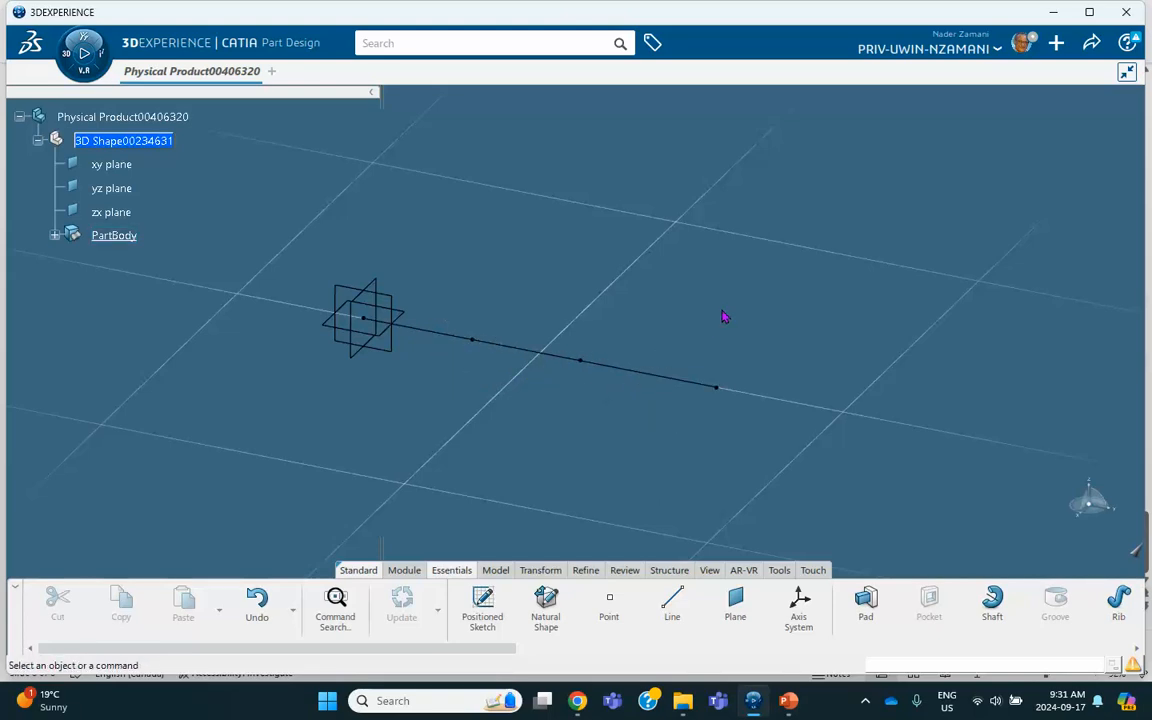
{"action": "middle_click_drag", "start_coordinate": [790, 277], "coordinate": [709, 290]}
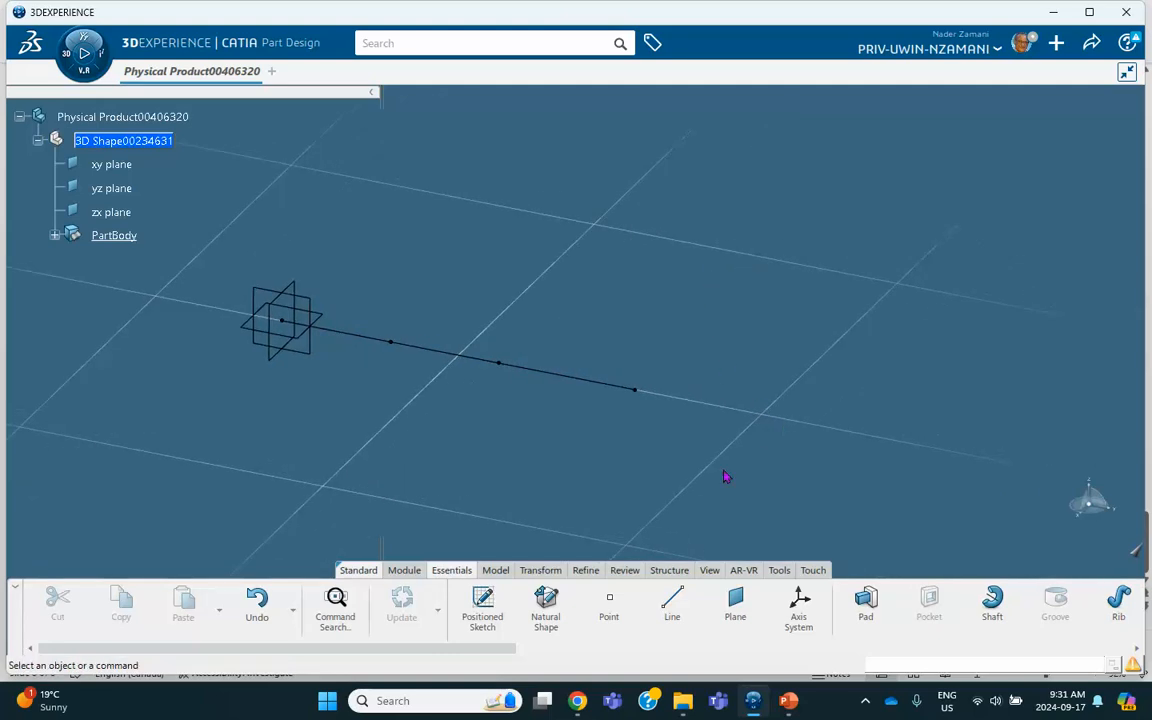
{"action": "left_click", "coordinate": [778, 571]}
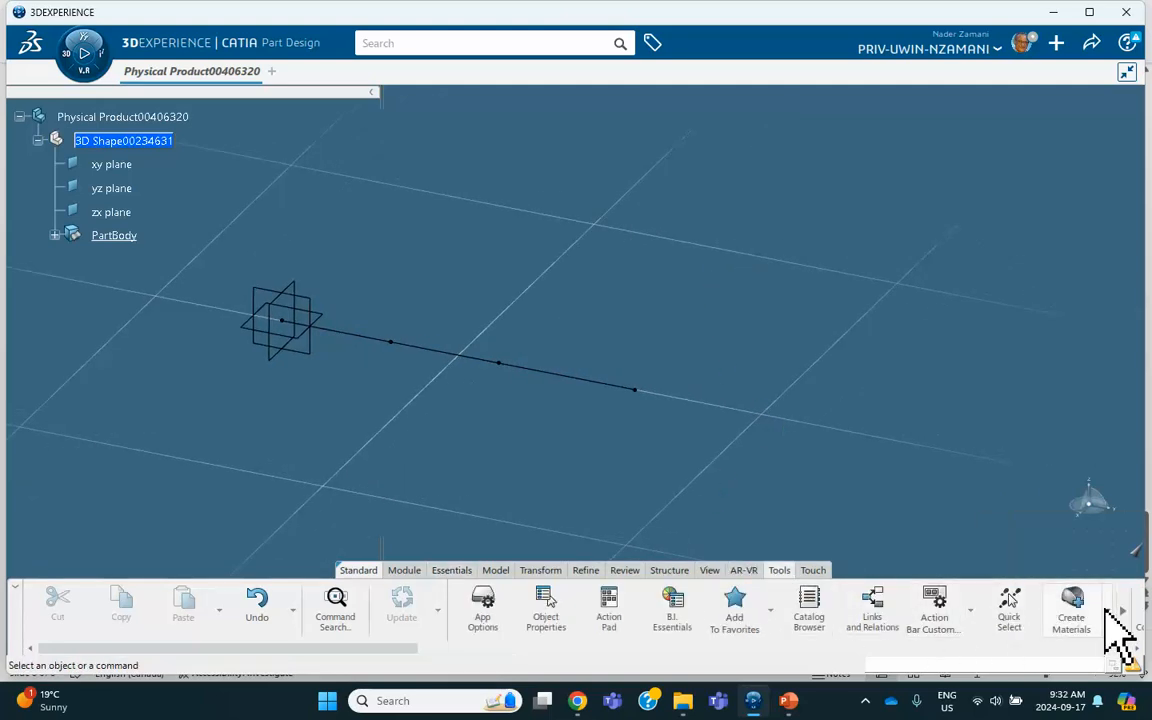
{"action": "left_click", "coordinate": [1108, 610]}
{"action": "left_click", "coordinate": [1080, 535]}
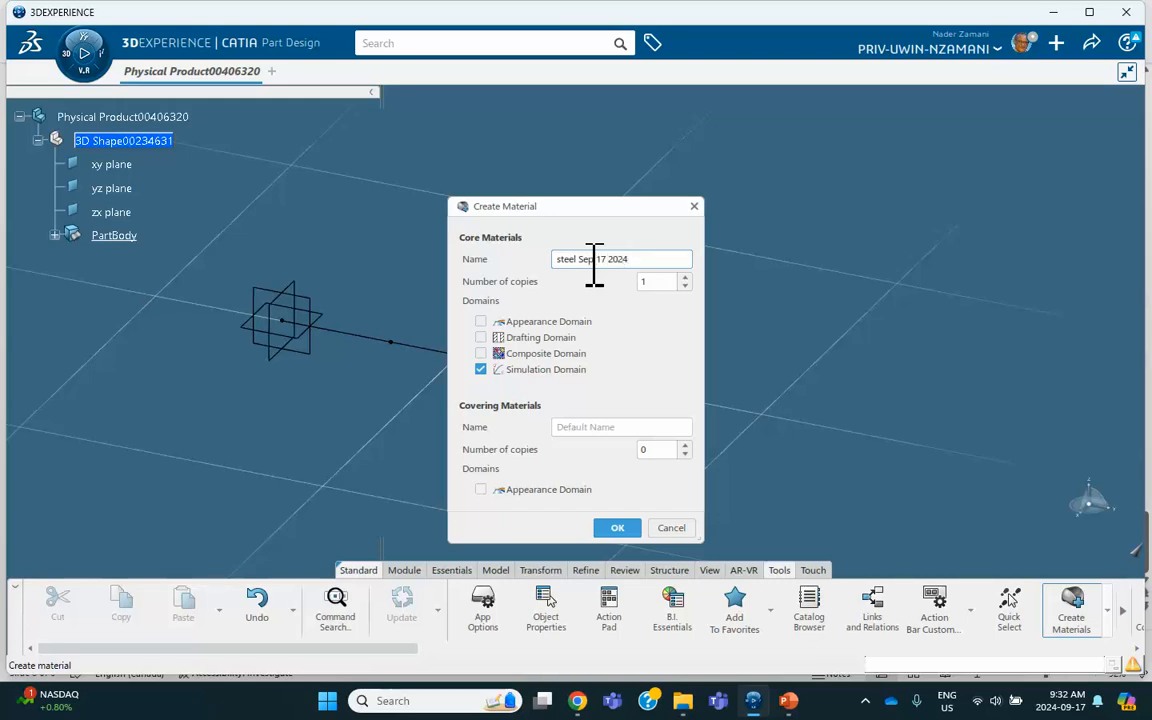
{"action": "left_click", "coordinate": [614, 530]}
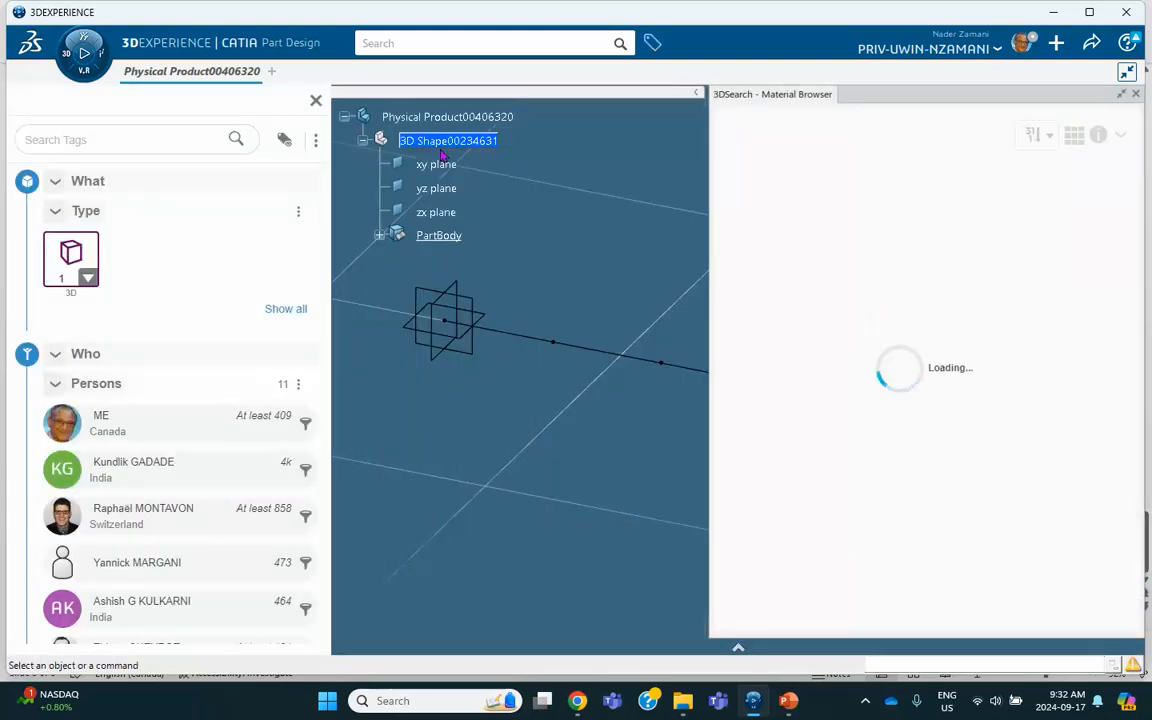
Apply the "steel Sep 17 2024" core material to the physical product and close the material browser.
{"action": "left_click", "coordinate": [315, 100]}
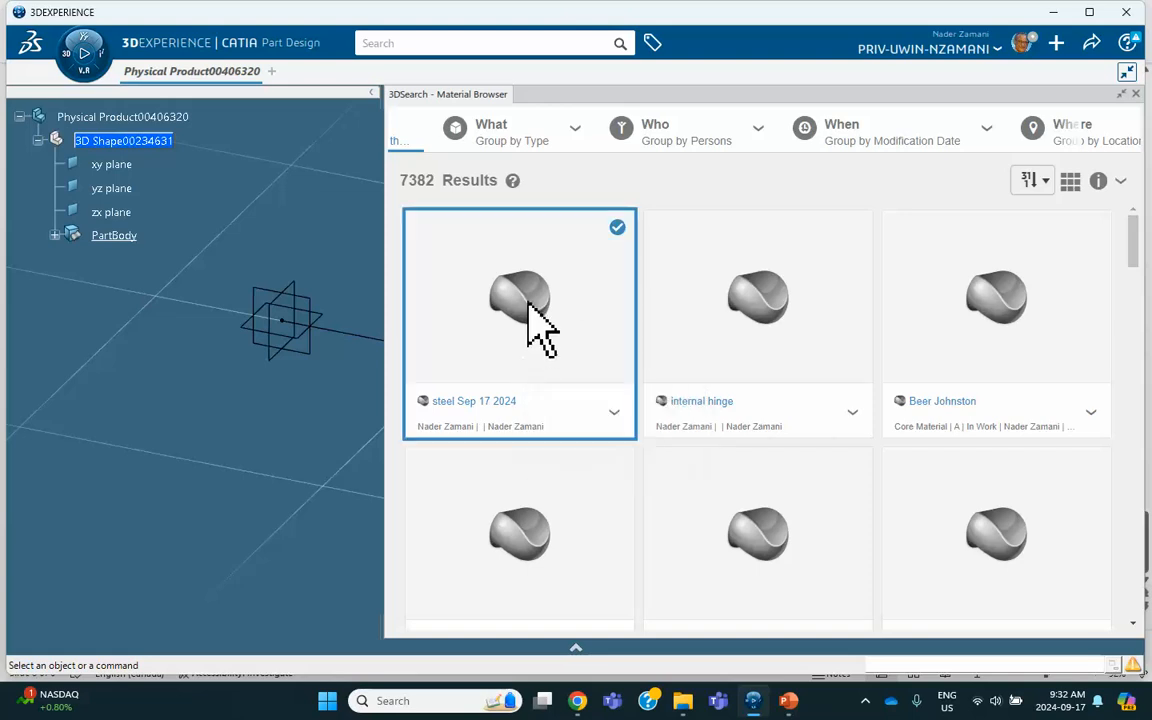
{"action": "left_click", "coordinate": [530, 305]}
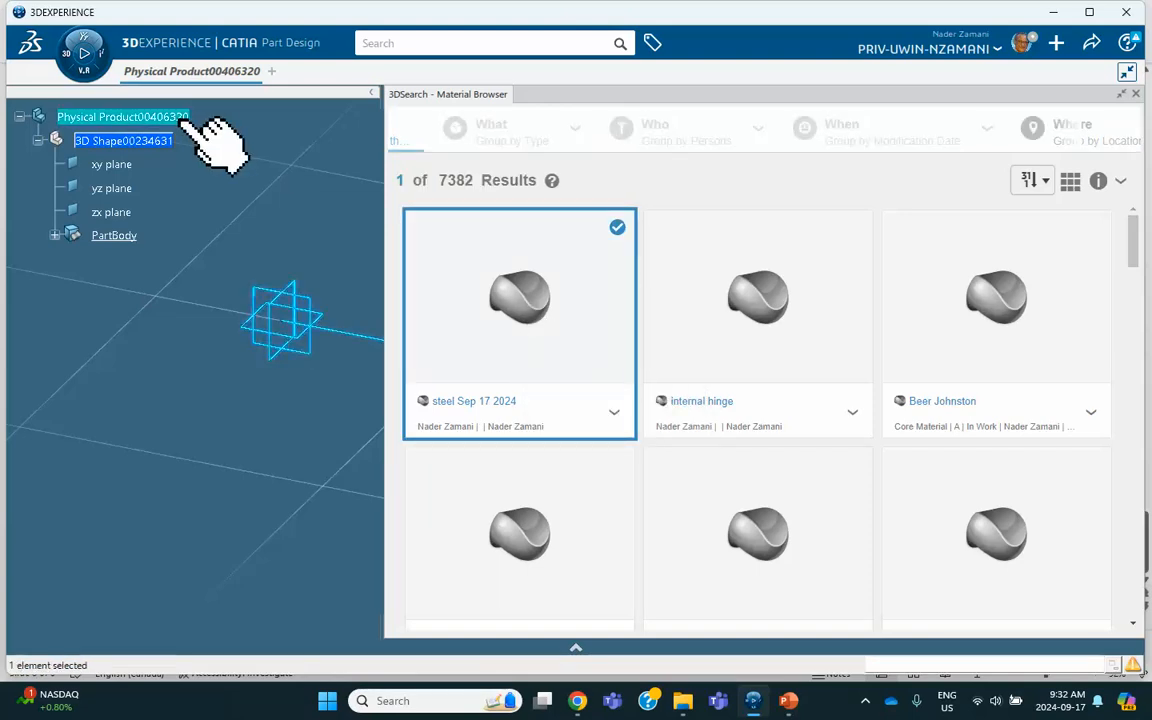
{"action": "left_click", "coordinate": [455, 297]}
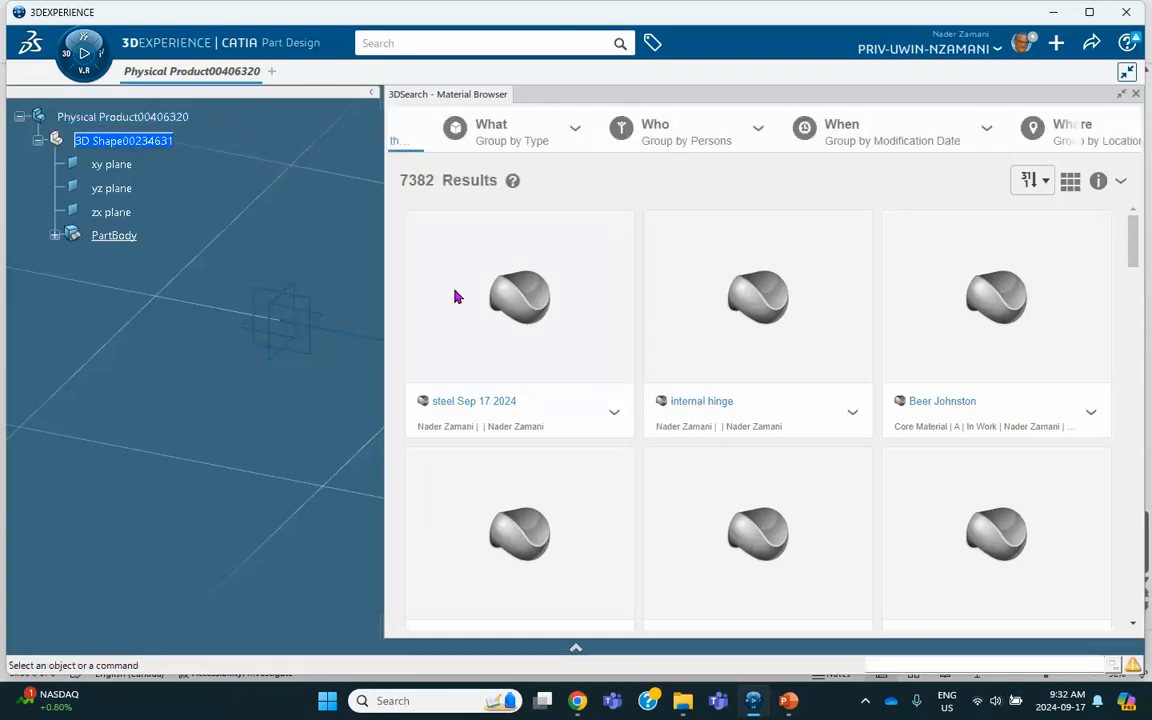
{"action": "left_click", "coordinate": [527, 326]}
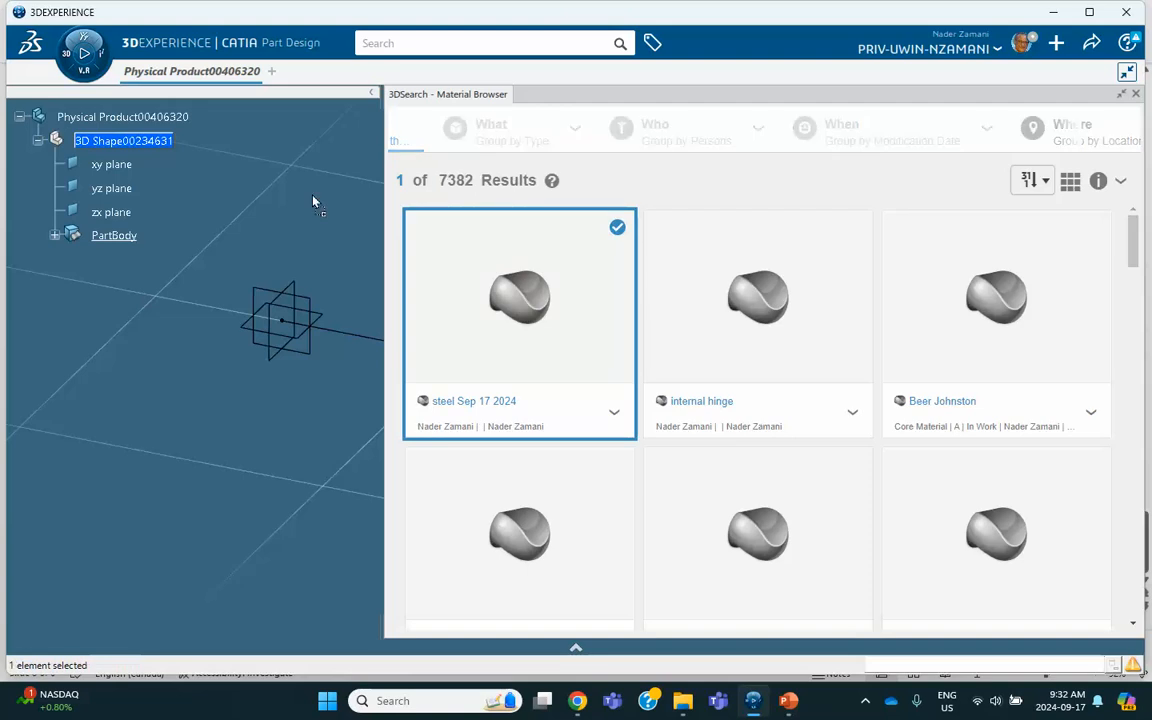
{"action": "left_click", "coordinate": [170, 120]}
{"action": "key", "text": "Escape"}
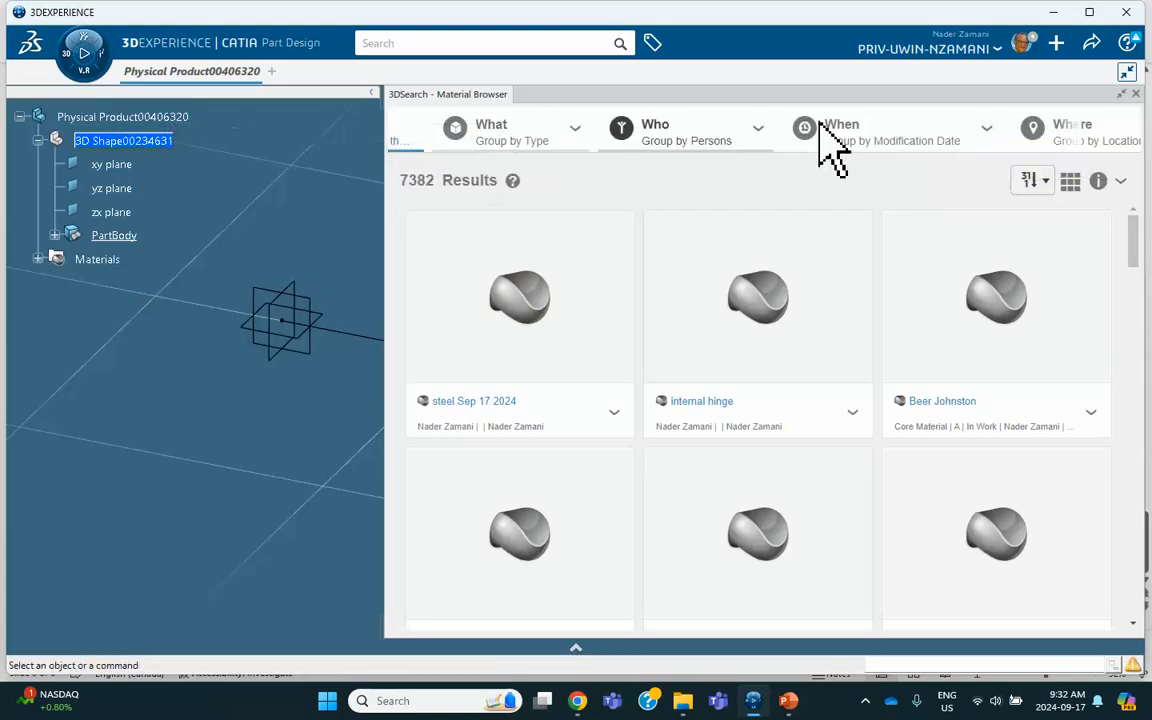
{"action": "left_click", "coordinate": [1135, 94]}
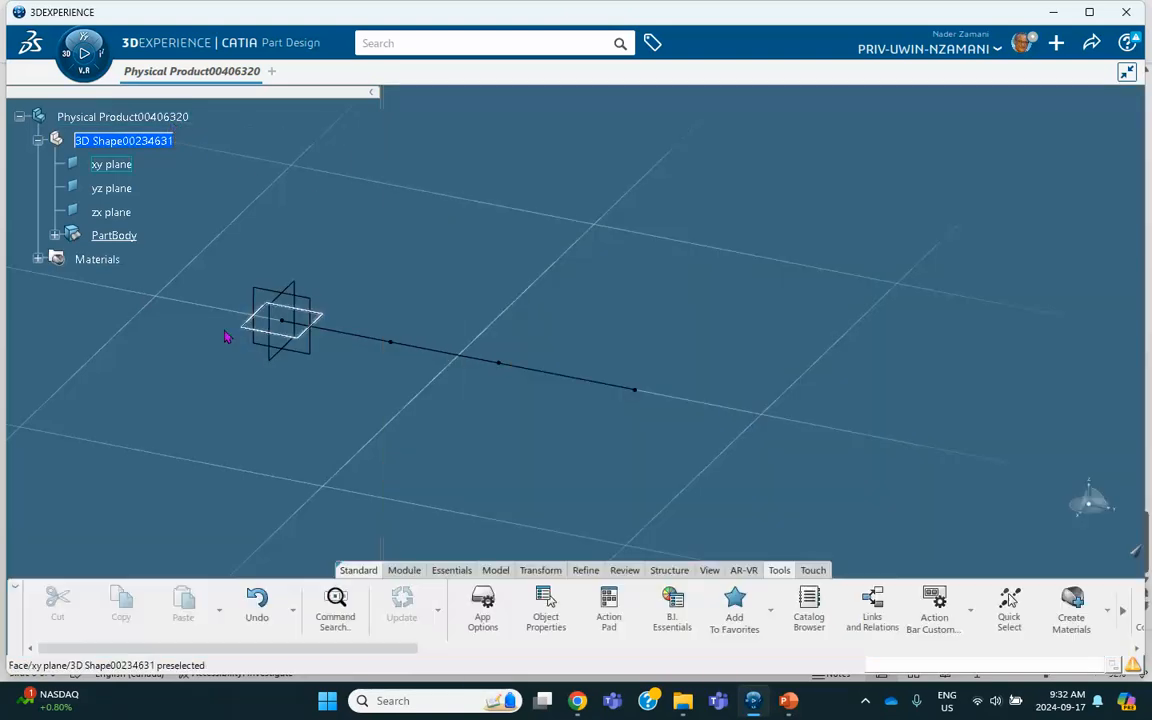
Define isotropic Abaqus Multiphysics elasticity in the steel's simulation domain, with Young's modulus 2.9e+007psi and Poisson's ratio 0.3.
{"action": "left_click", "coordinate": [38, 259]}
{"action": "left_click", "coordinate": [55, 283]}
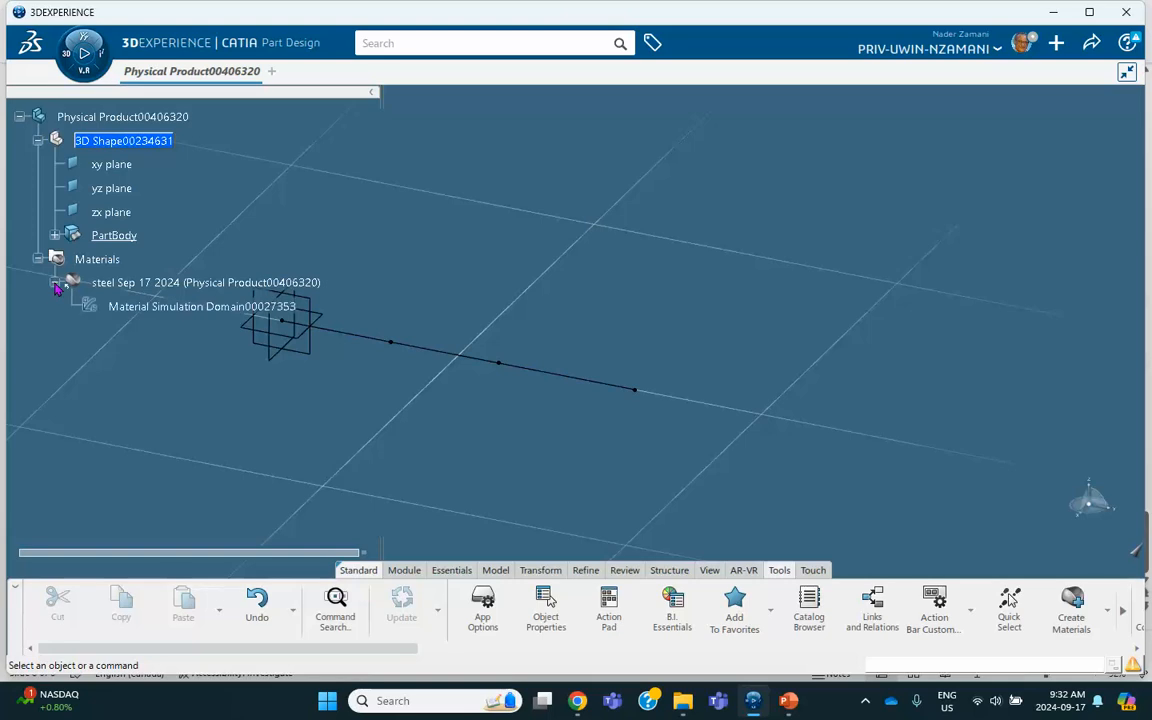
{"action": "left_click", "coordinate": [150, 306]}
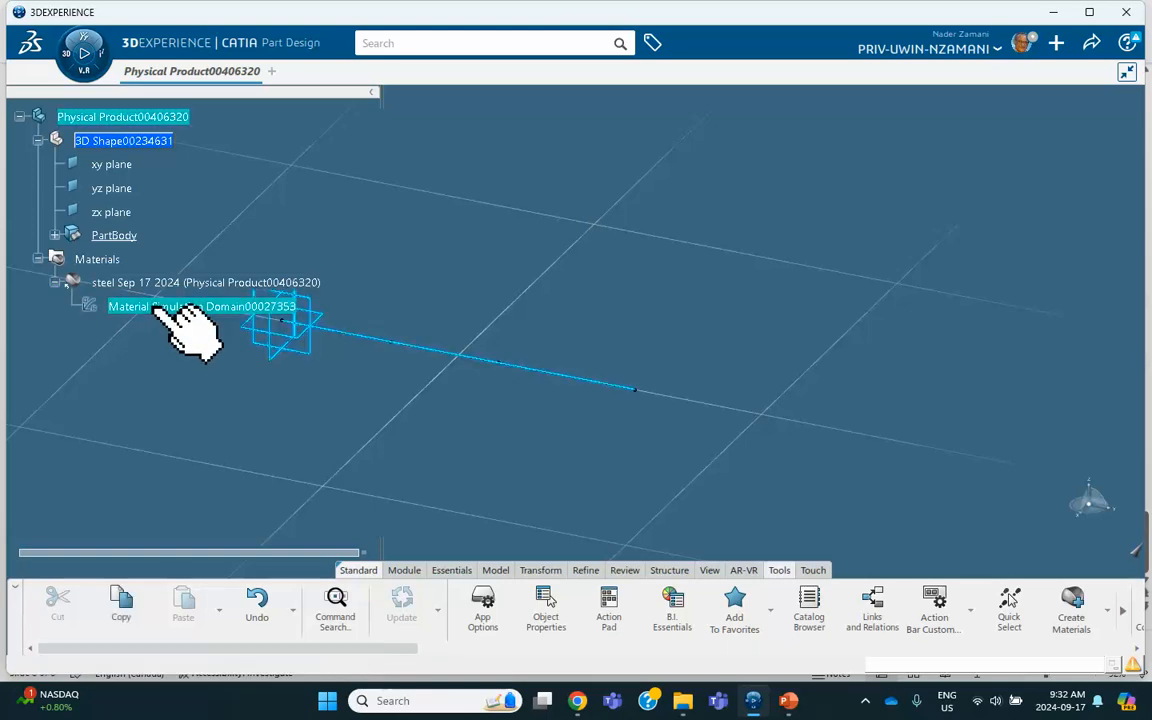
{"action": "double_click", "coordinate": [220, 308]}
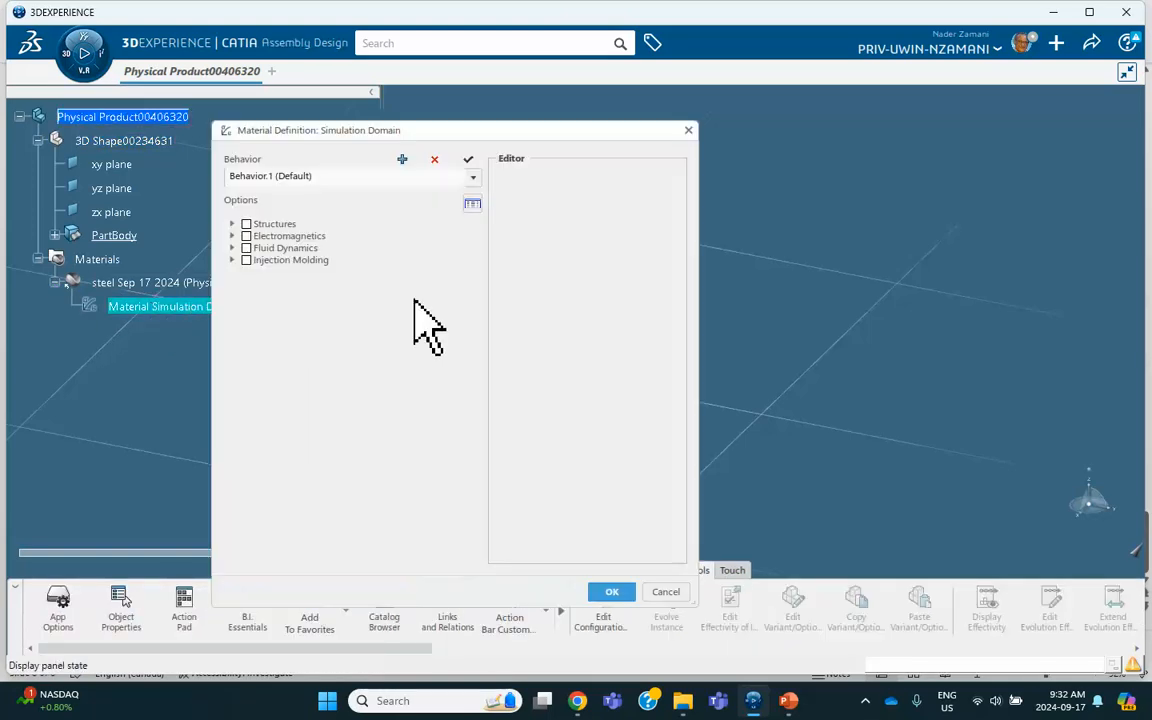
{"action": "left_click", "coordinate": [233, 236]}
{"action": "left_click", "coordinate": [233, 236]}
{"action": "left_click", "coordinate": [232, 224]}
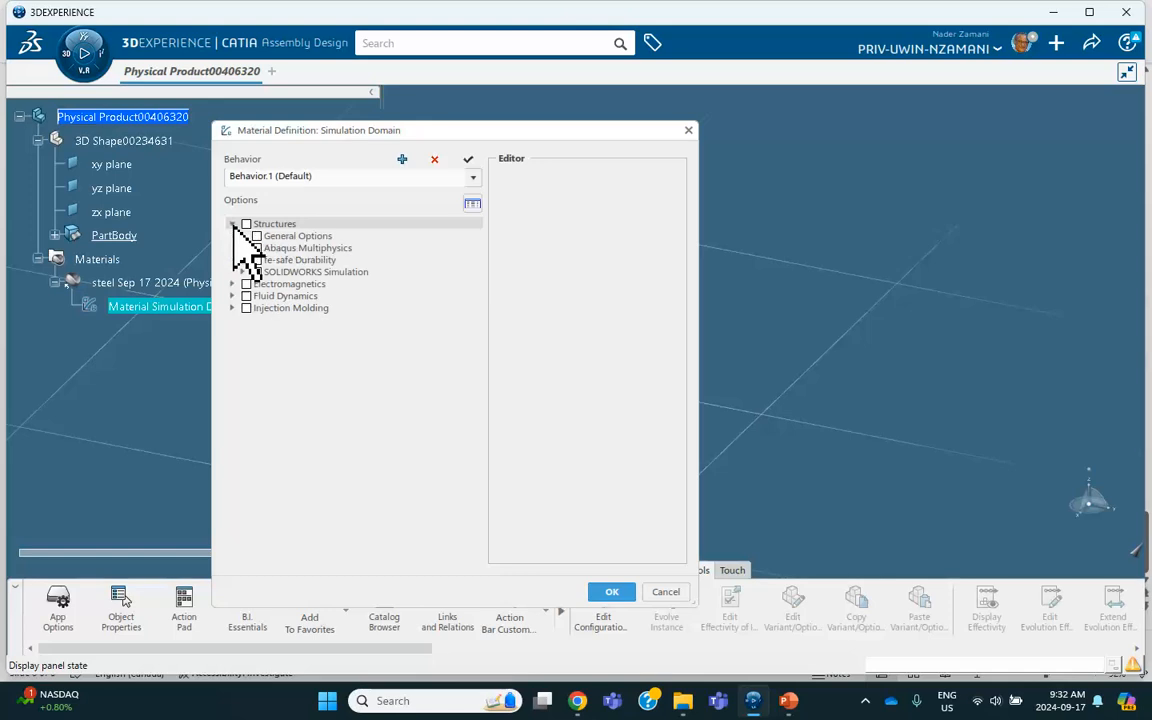
{"action": "left_click", "coordinate": [242, 248]}
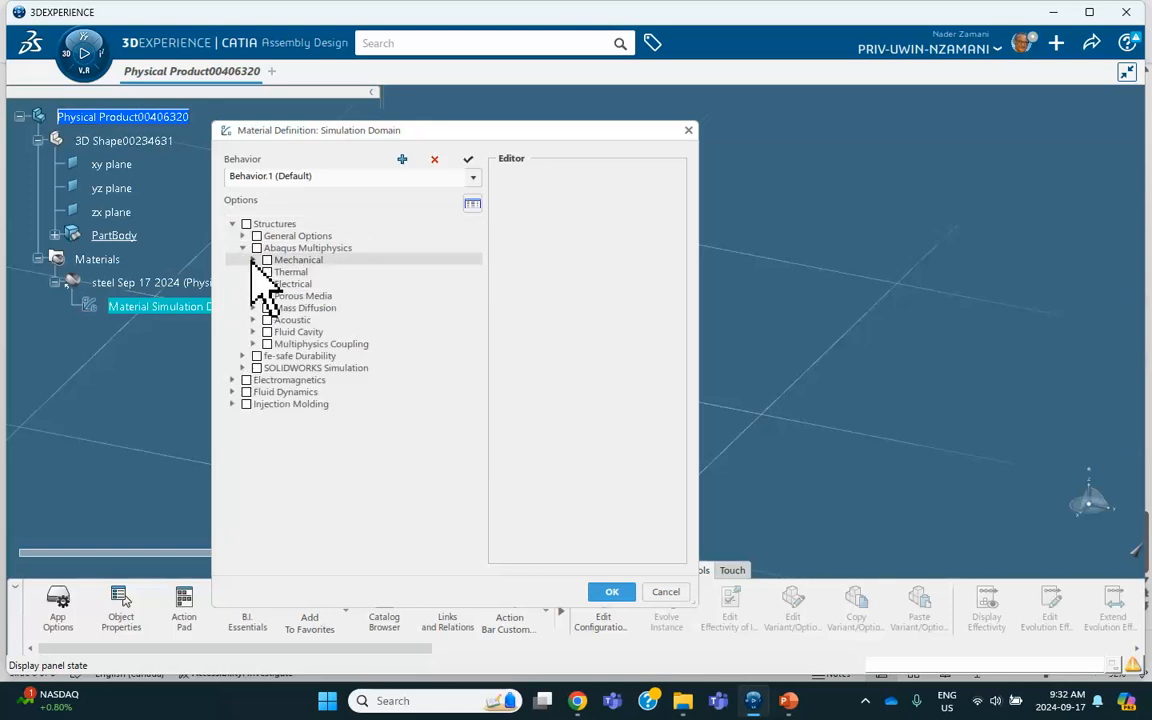
{"action": "left_click", "coordinate": [253, 260]}
{"action": "left_click", "coordinate": [263, 272]}
{"action": "left_click", "coordinate": [288, 284]}
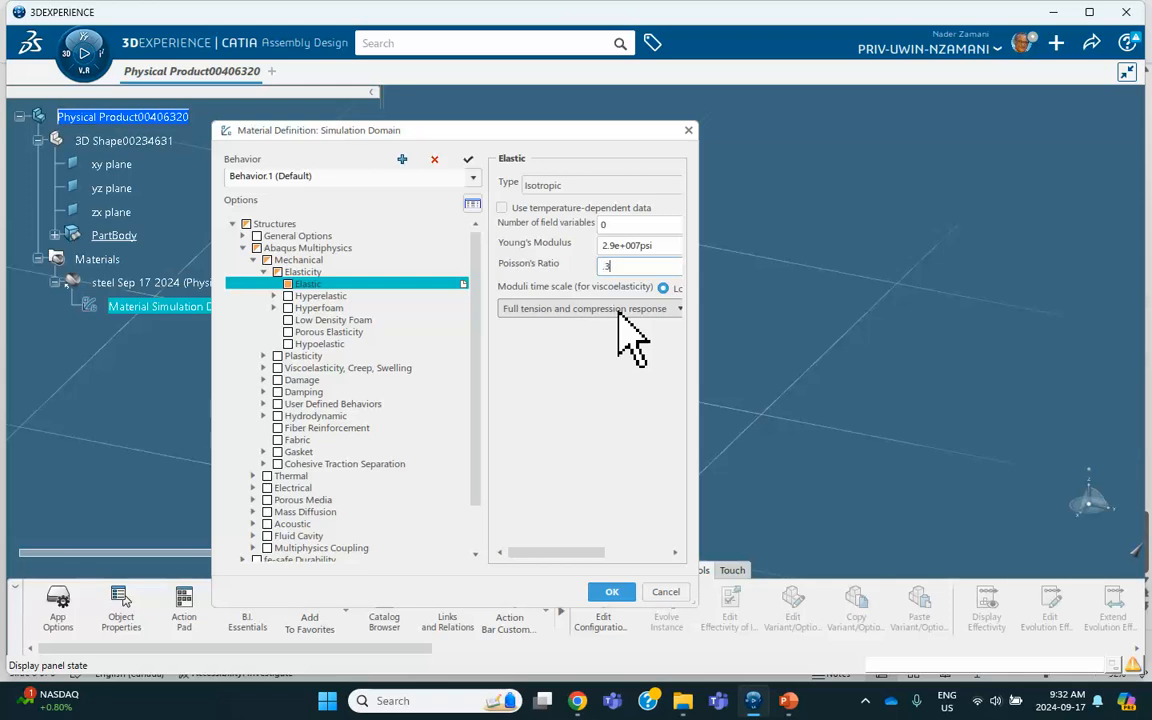
{"action": "left_click", "coordinate": [610, 591]}
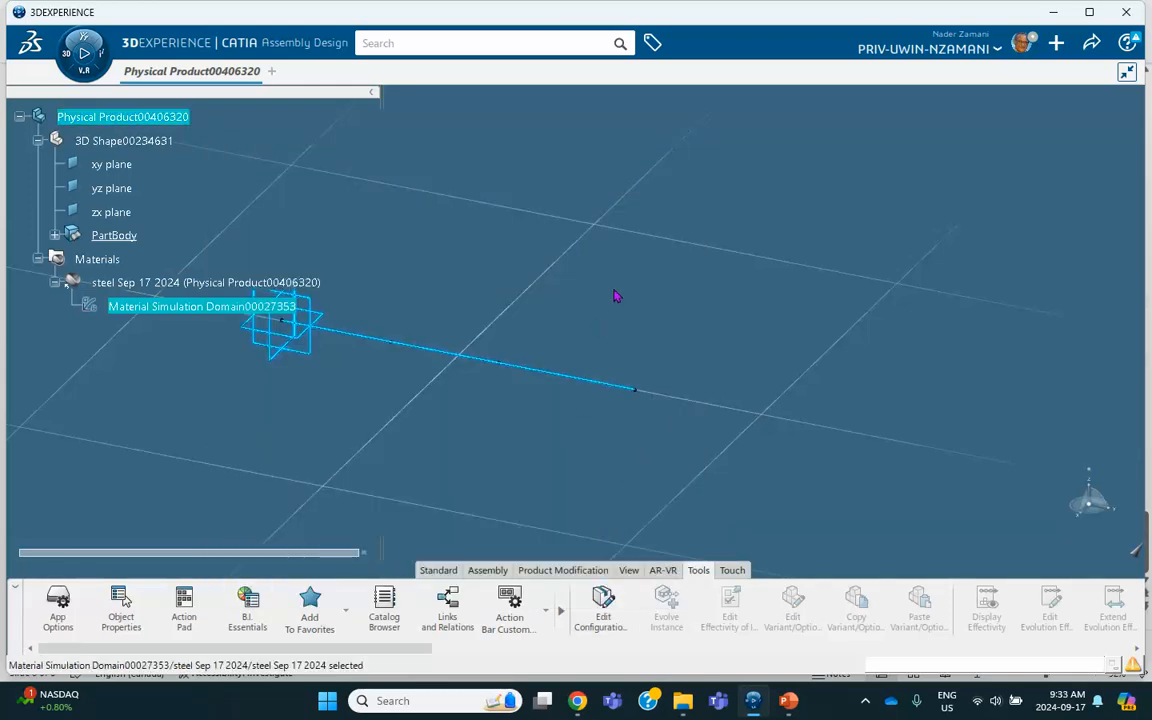
Return to editing the 3D shape and create a standard axis system at the vertex joining the second and third lines.
{"action": "middle_click_drag", "start_coordinate": [610, 279], "coordinate": [718, 272]}
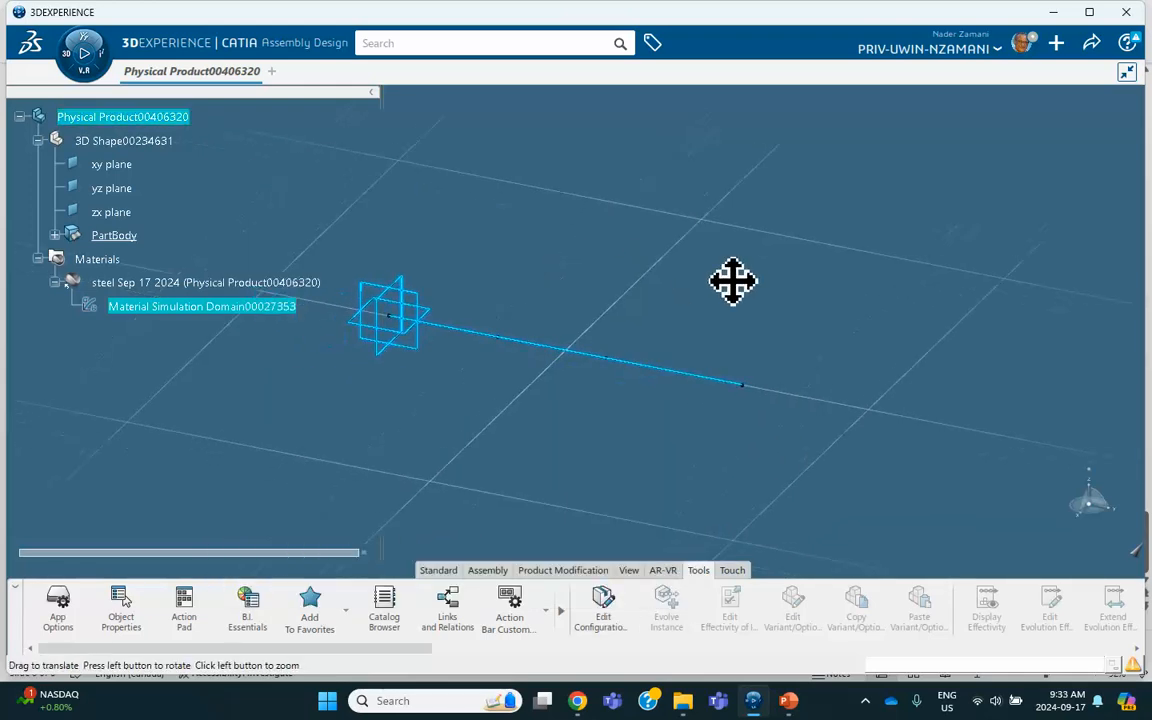
{"action": "left_click", "coordinate": [584, 240]}
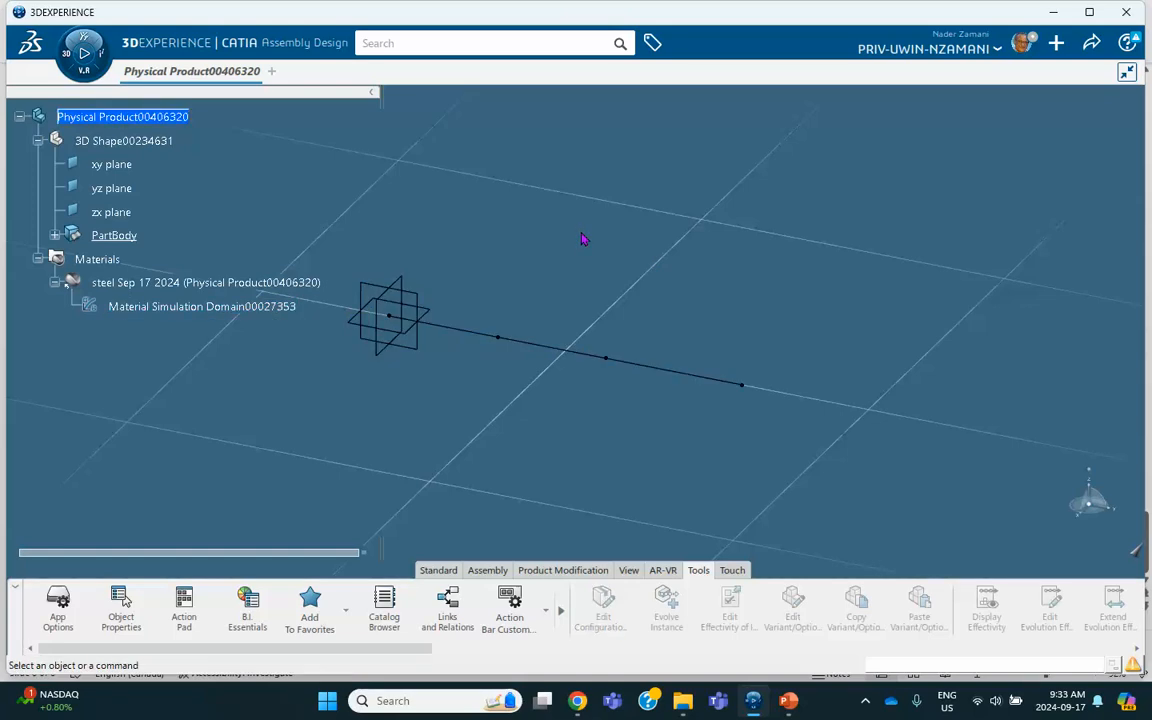
{"action": "left_click", "coordinate": [489, 570]}
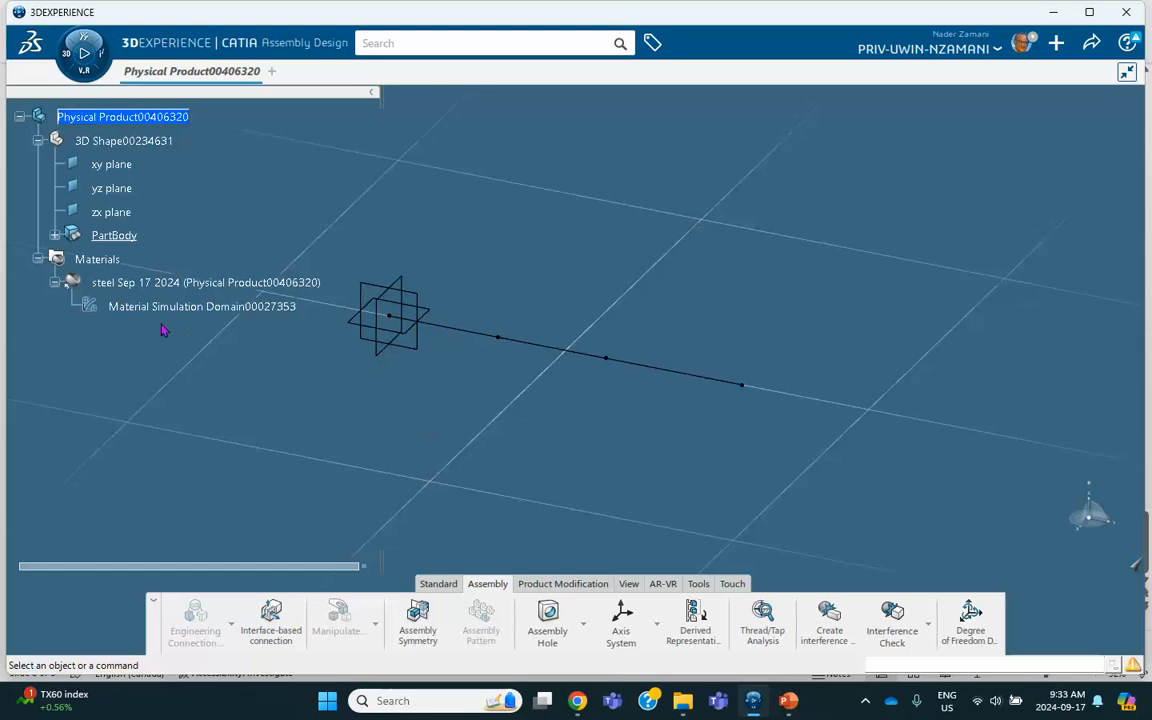
{"action": "left_click", "coordinate": [137, 147]}
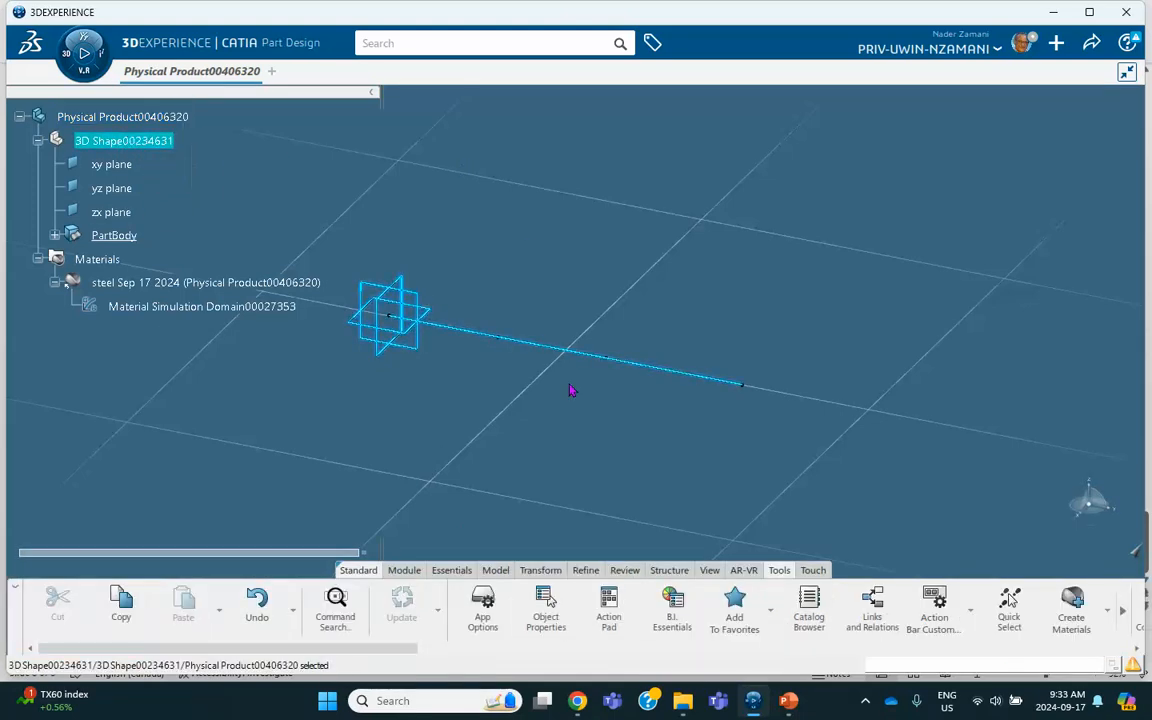
{"action": "left_click", "coordinate": [451, 570]}
{"action": "left_click", "coordinate": [799, 606]}
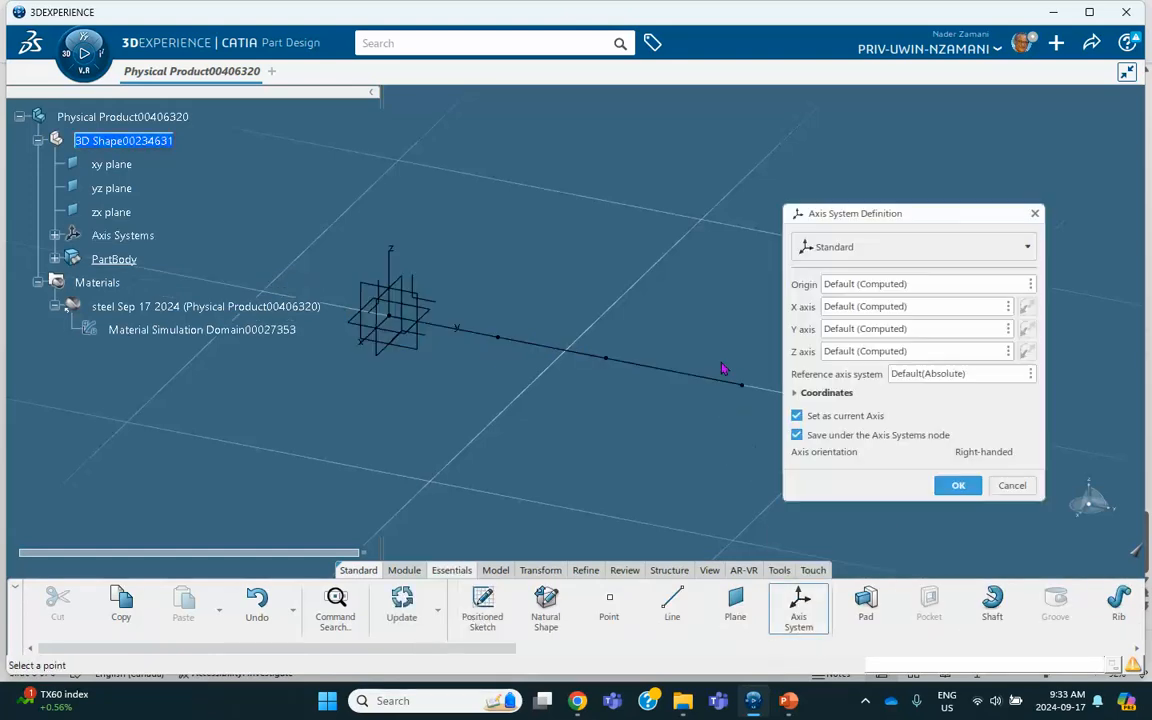
{"action": "left_click", "coordinate": [606, 359]}
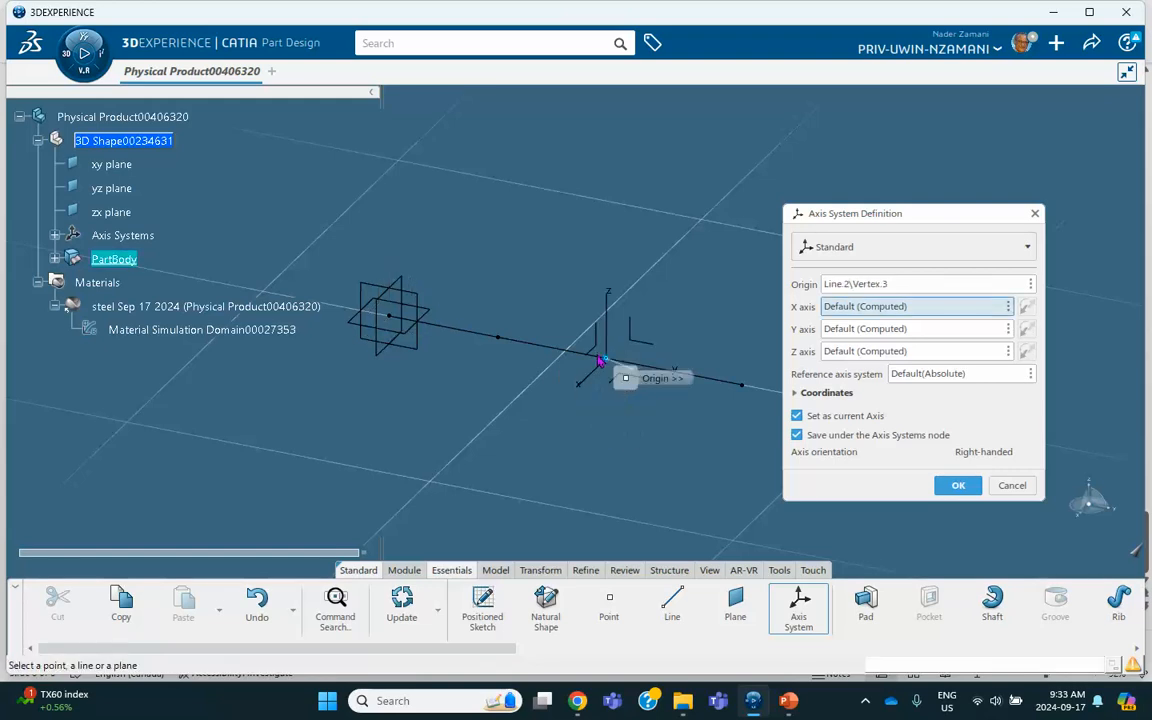
{"action": "left_click", "coordinate": [956, 485]}
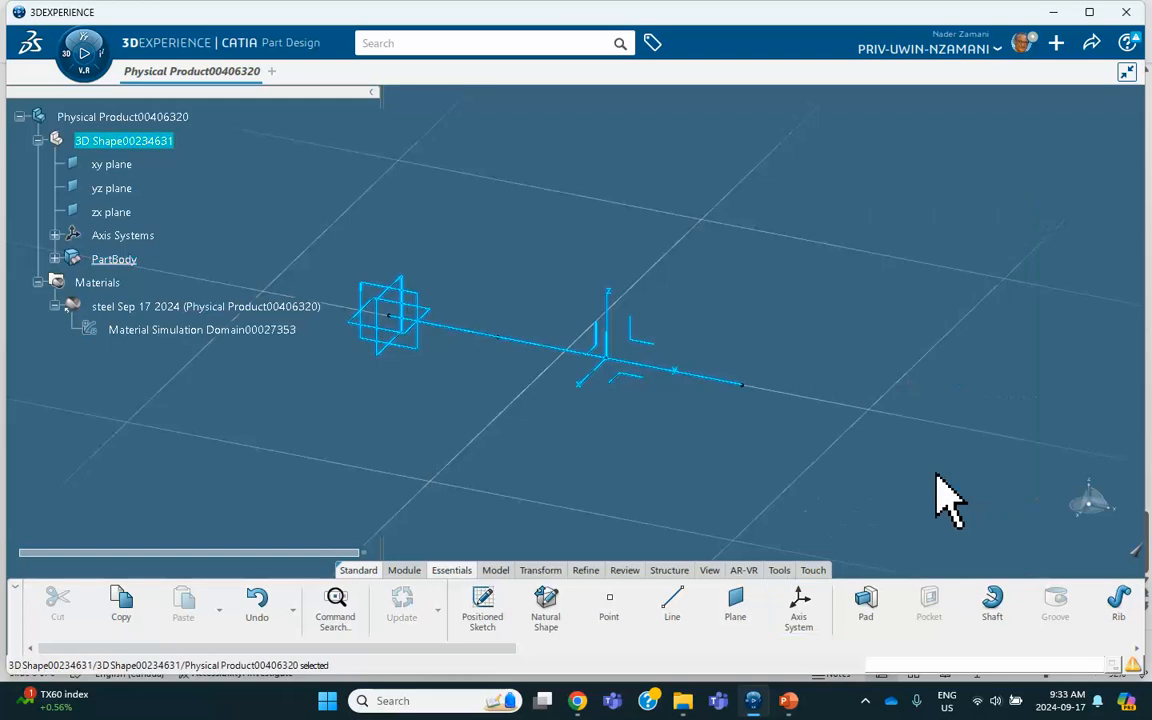
Switch to the Structural Model Creation app and create an empty finite element model for the product.
{"action": "left_click", "coordinate": [66, 64]}
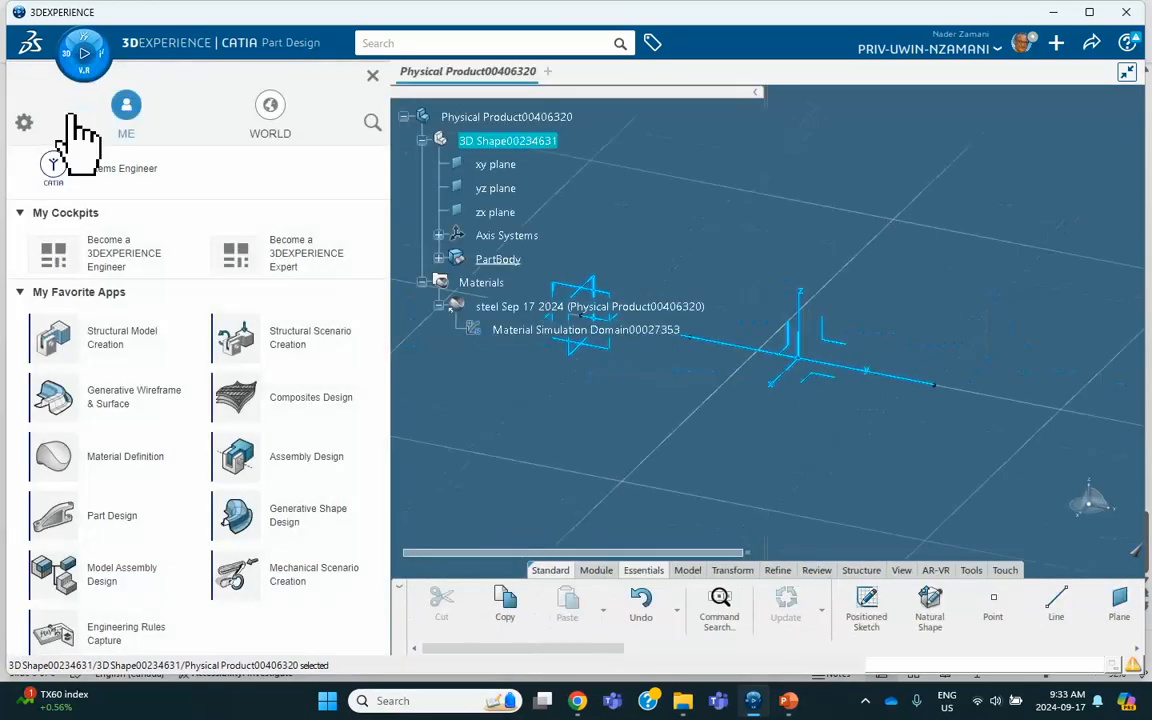
{"action": "left_click", "coordinate": [115, 342]}
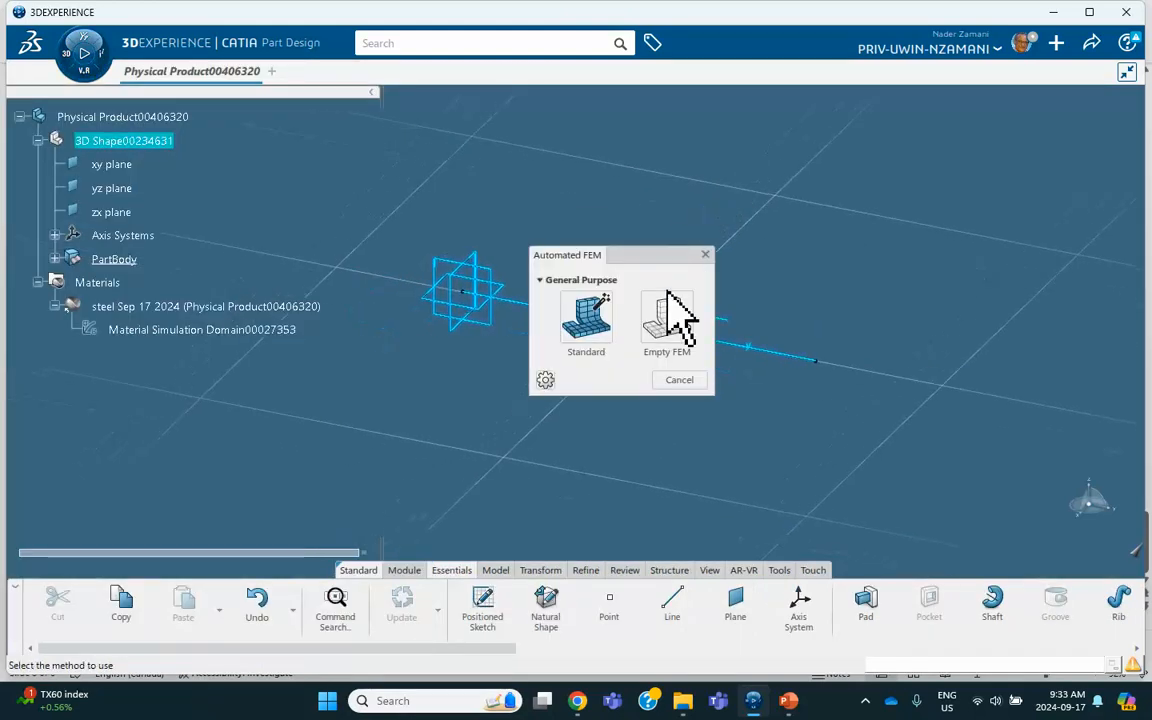
{"action": "left_click", "coordinate": [668, 300]}
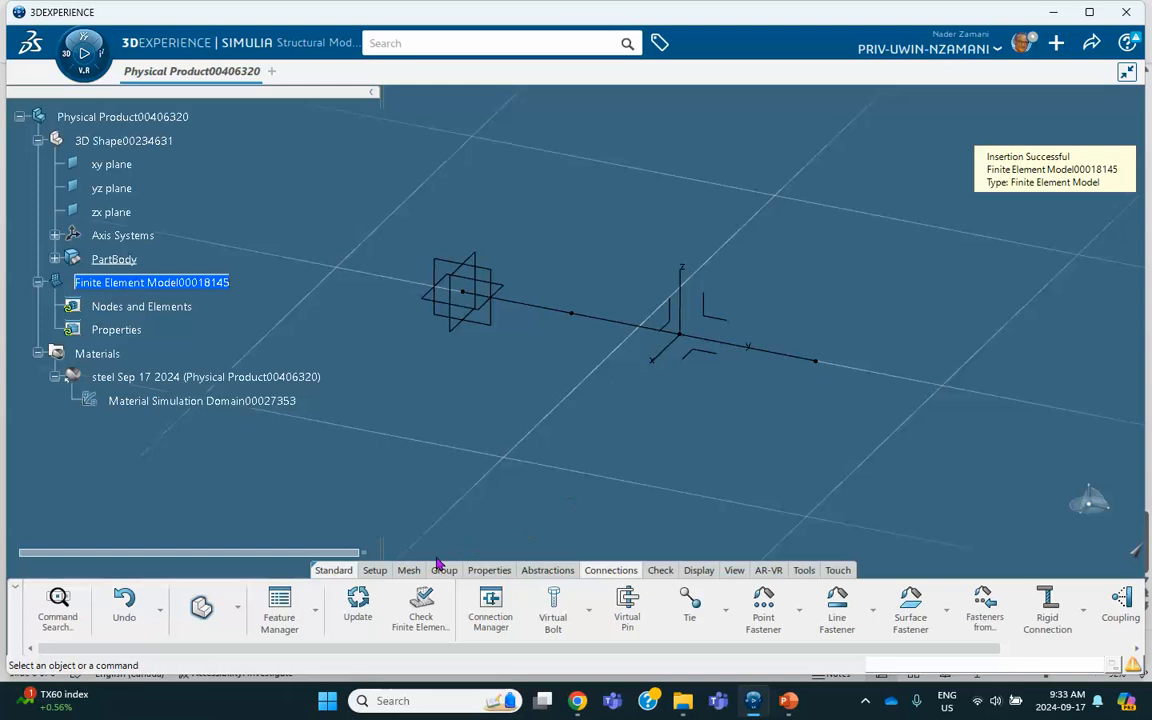
Create and generate a beam mesh on the first line with a 1 ft mesh size and 0.005 ft absolute sag.
{"action": "left_click", "coordinate": [409, 570]}
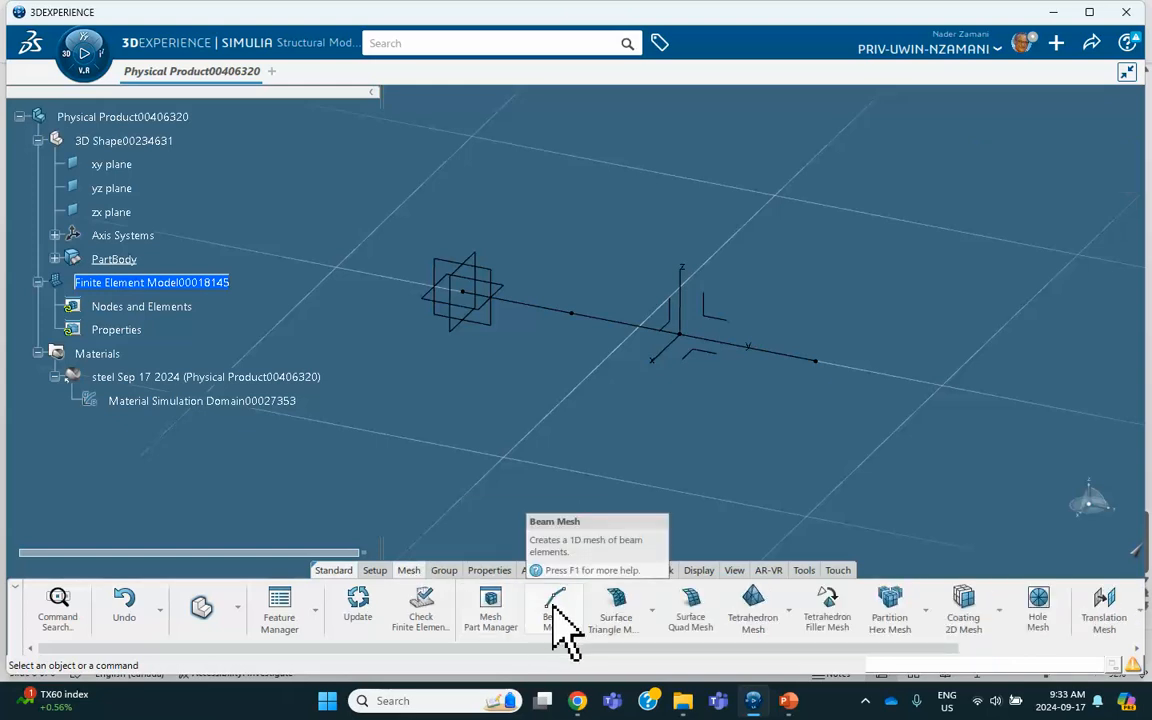
{"action": "left_click", "coordinate": [553, 610]}
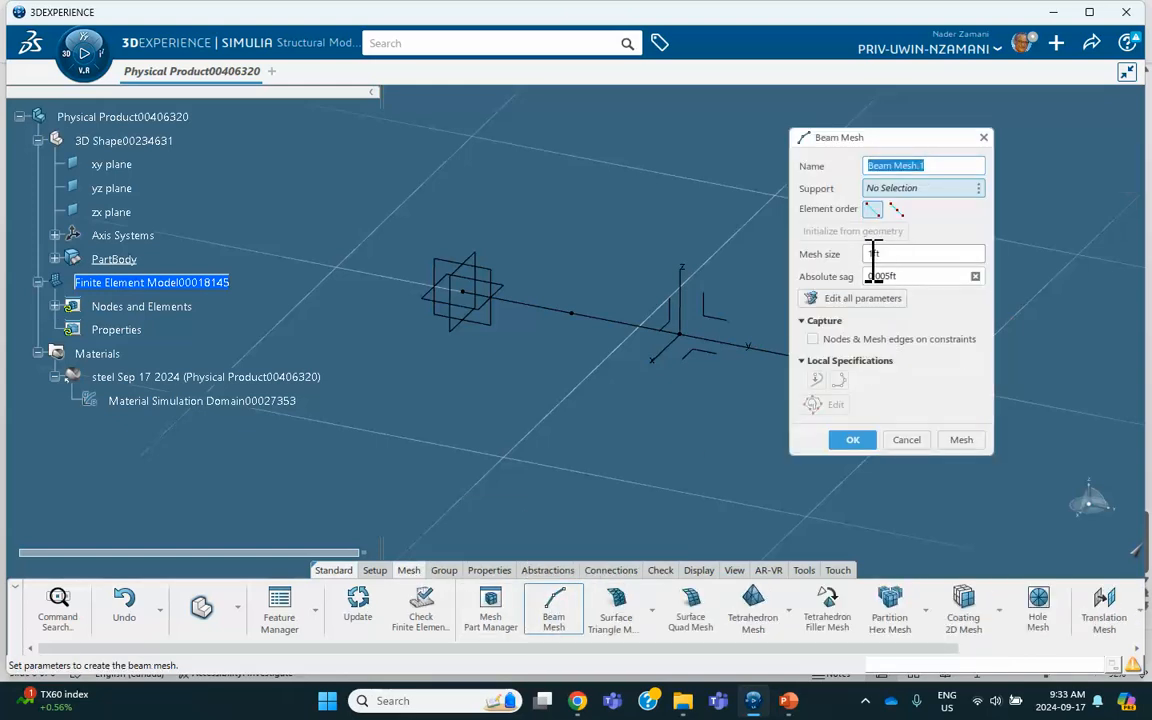
{"action": "left_click", "coordinate": [535, 309]}
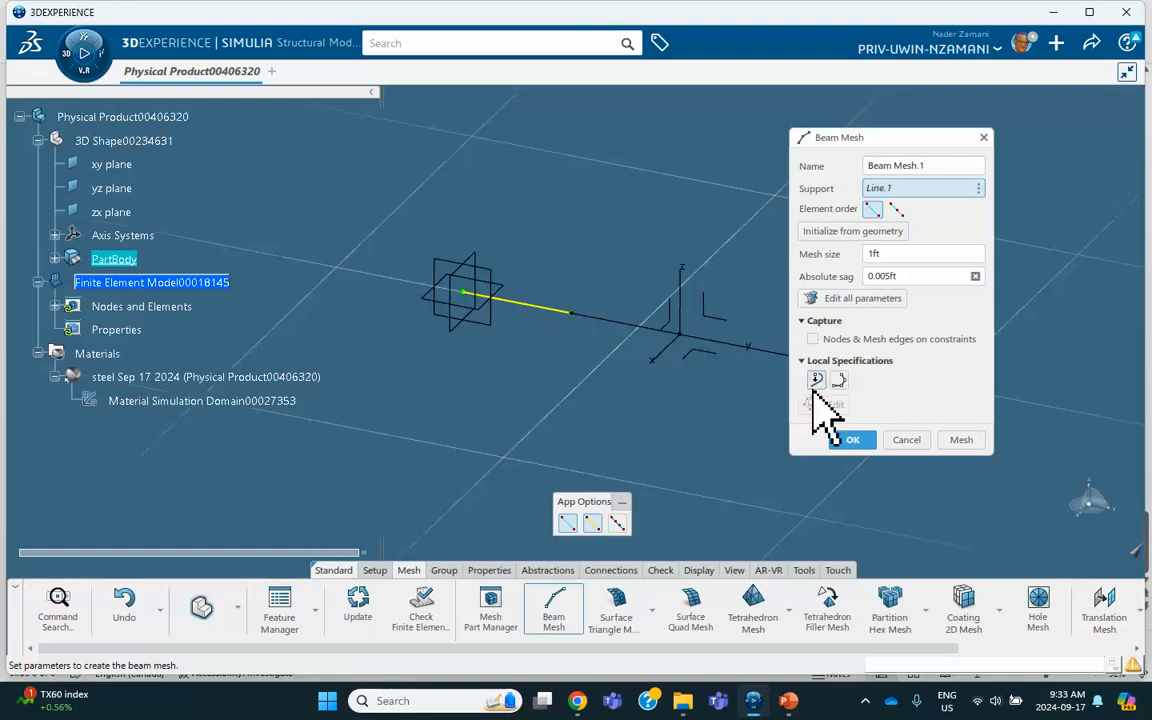
{"action": "left_click", "coordinate": [945, 440]}
{"action": "left_click", "coordinate": [851, 440]}
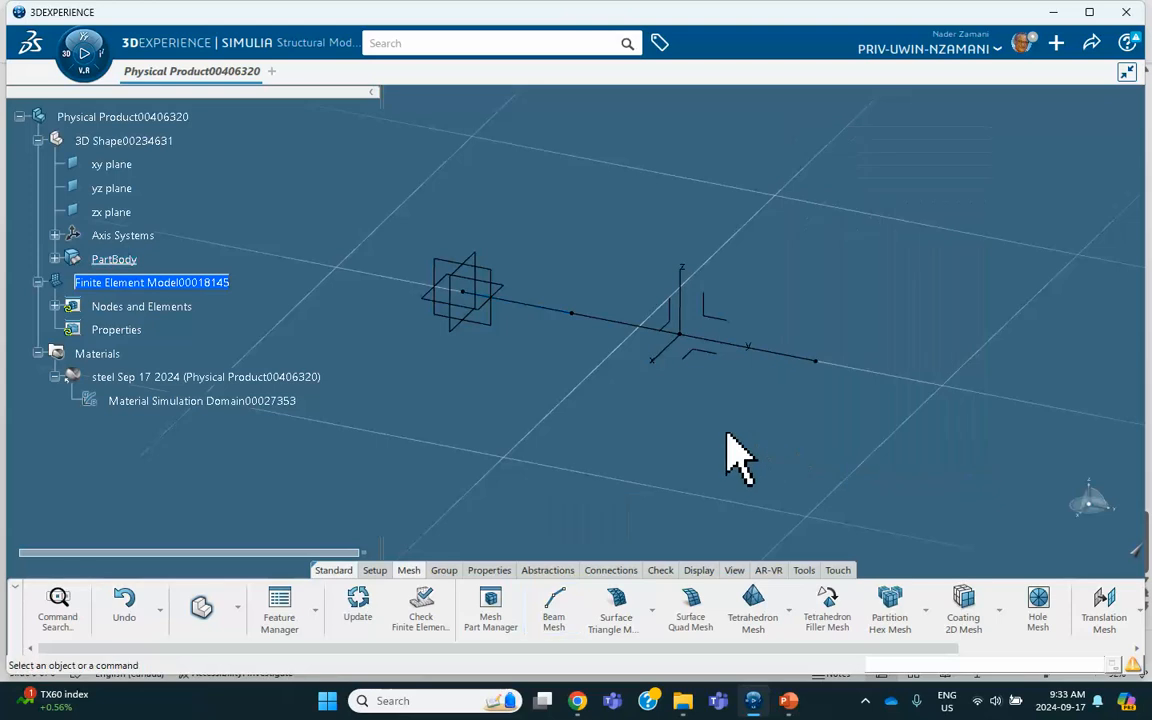
Mesh the second line with a separate 1 ft beam mesh.
{"action": "left_click", "coordinate": [555, 612]}
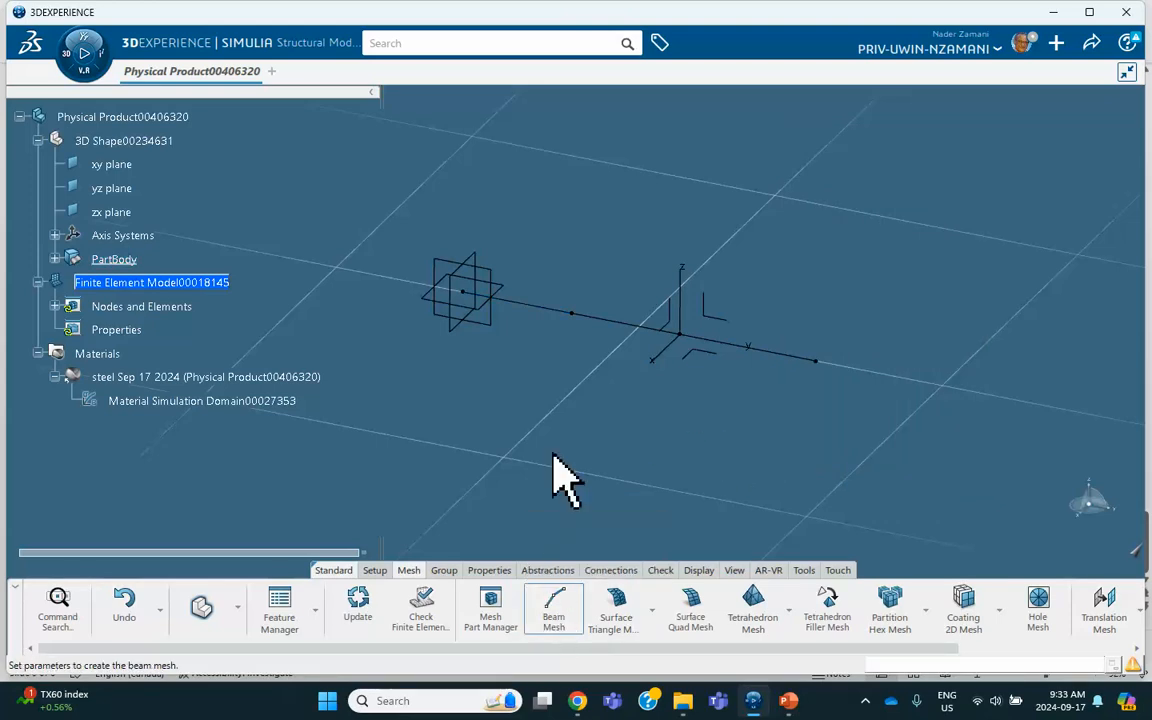
{"action": "left_click", "coordinate": [646, 328]}
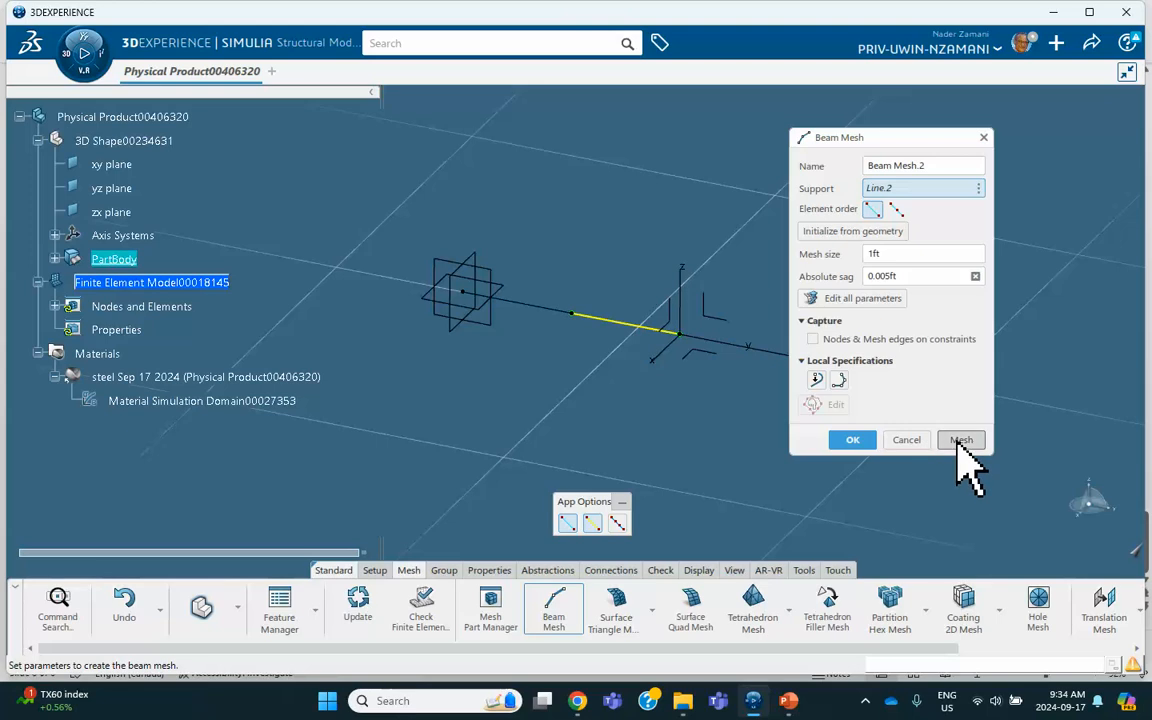
{"action": "left_click", "coordinate": [856, 441]}
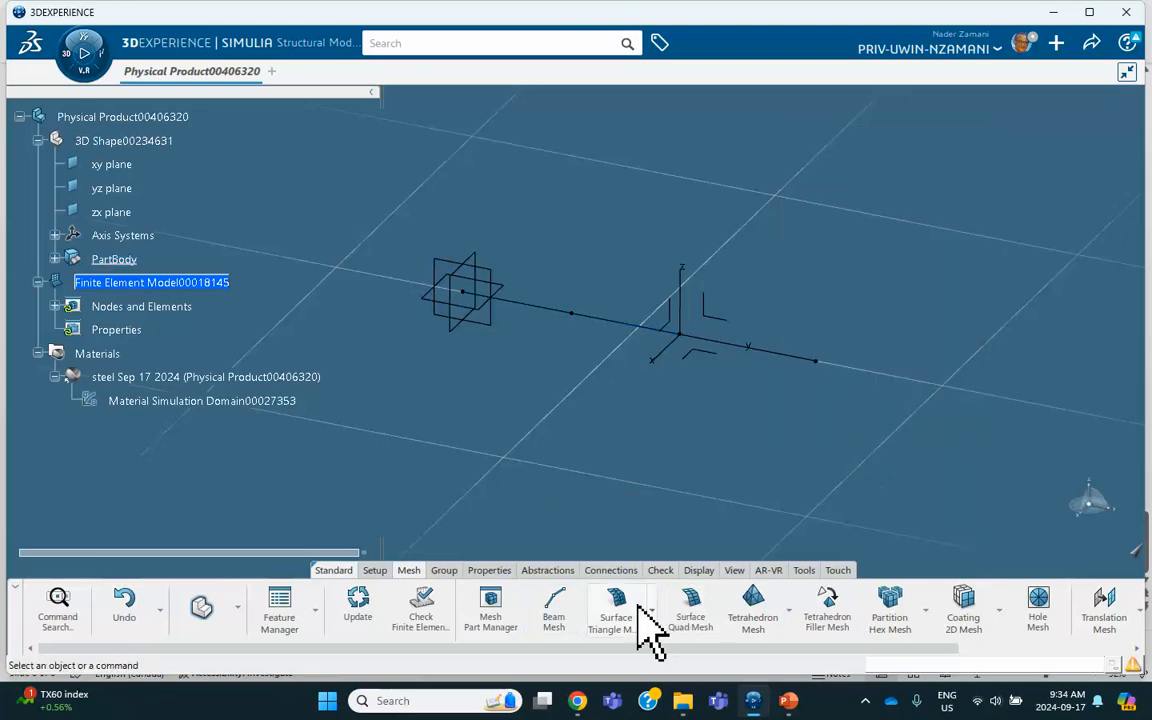
Mesh the third line, running to the beam's free end, with its own 1 ft beam mesh.
{"action": "left_click", "coordinate": [556, 612]}
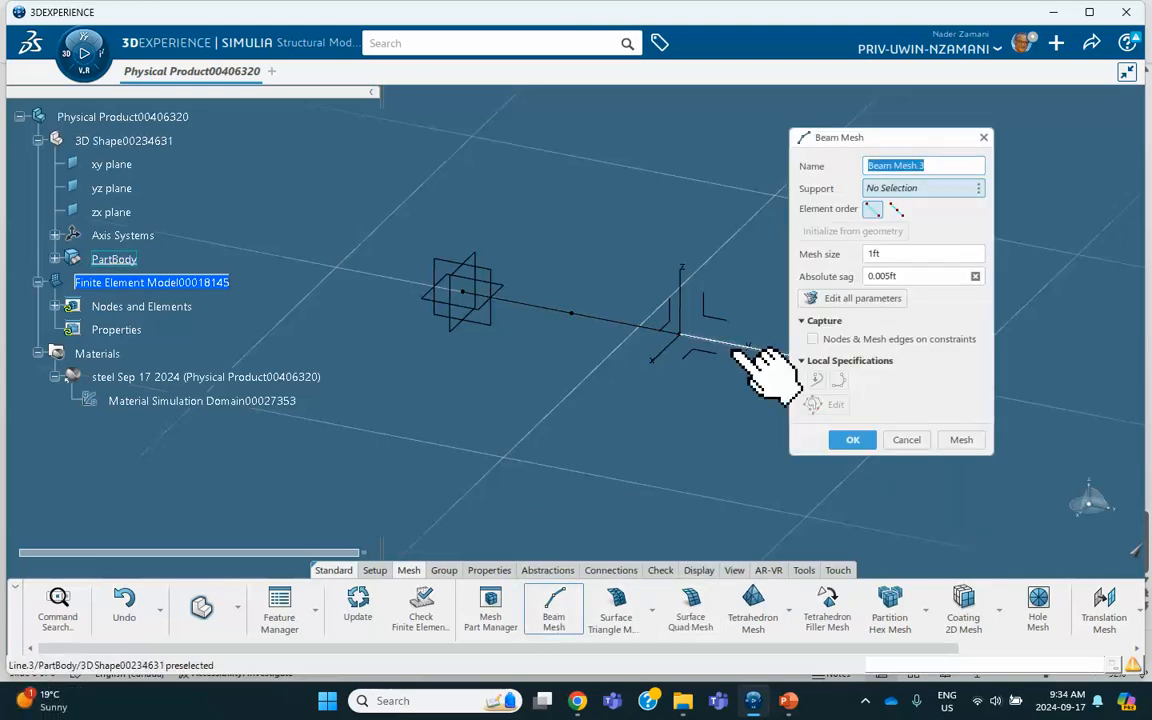
{"action": "left_click", "coordinate": [738, 350]}
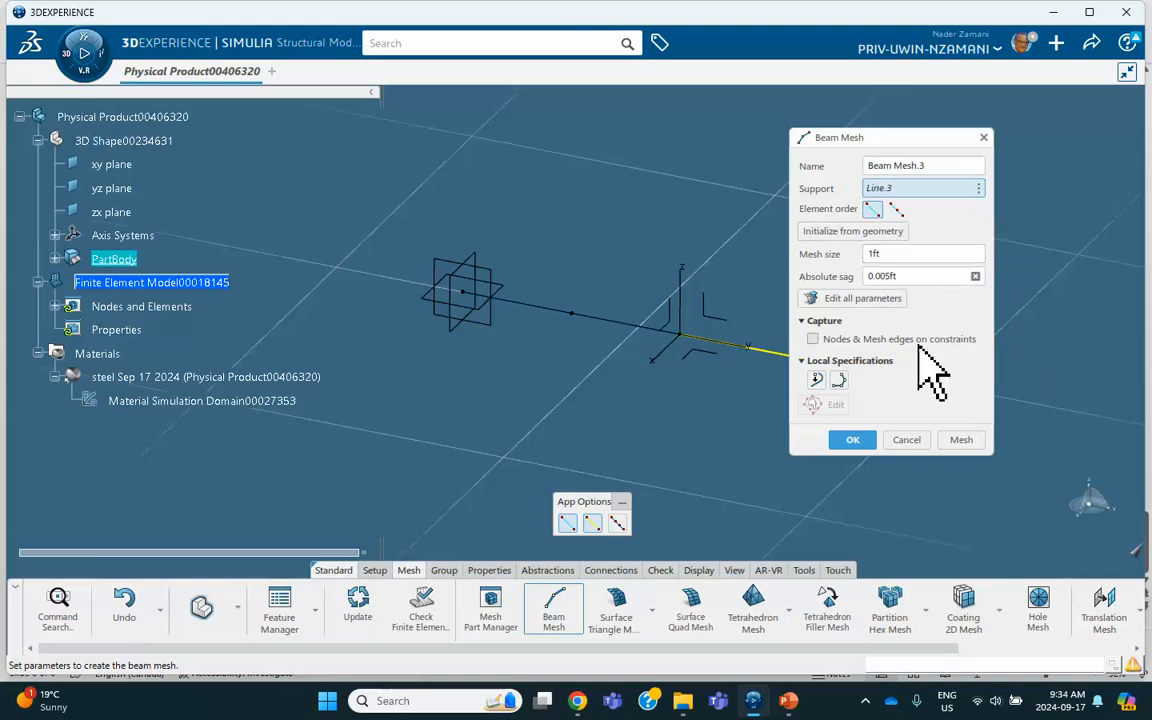
{"action": "left_click", "coordinate": [968, 442]}
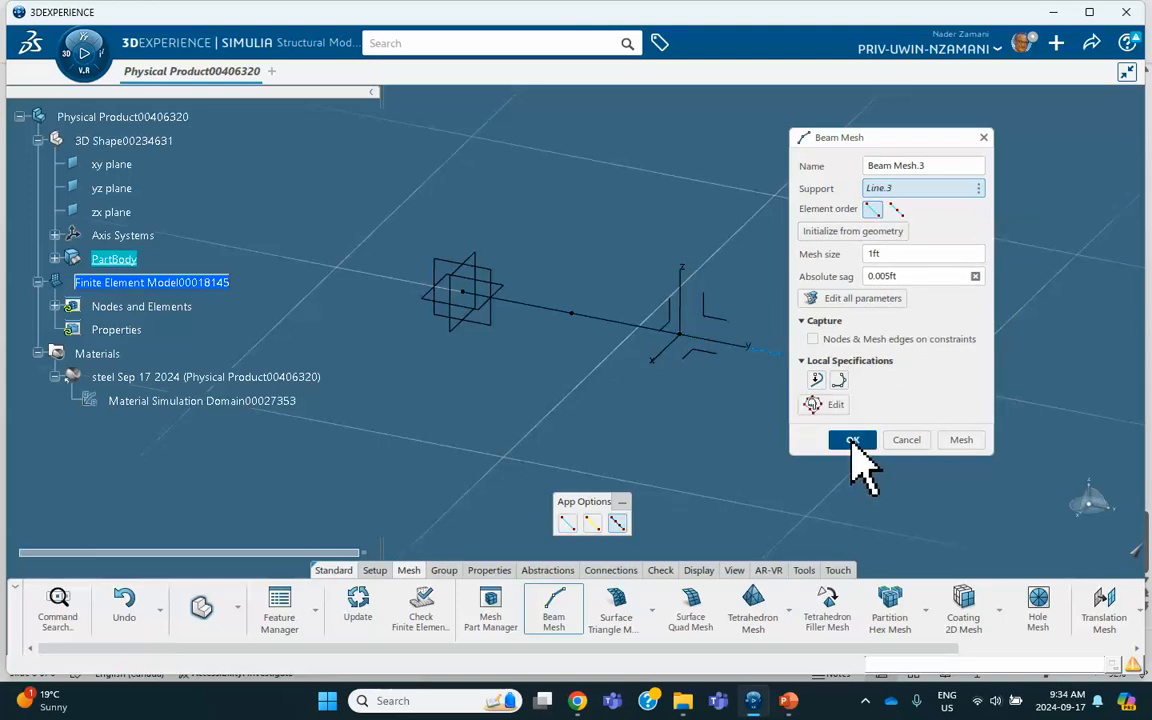
{"action": "left_click", "coordinate": [855, 442]}
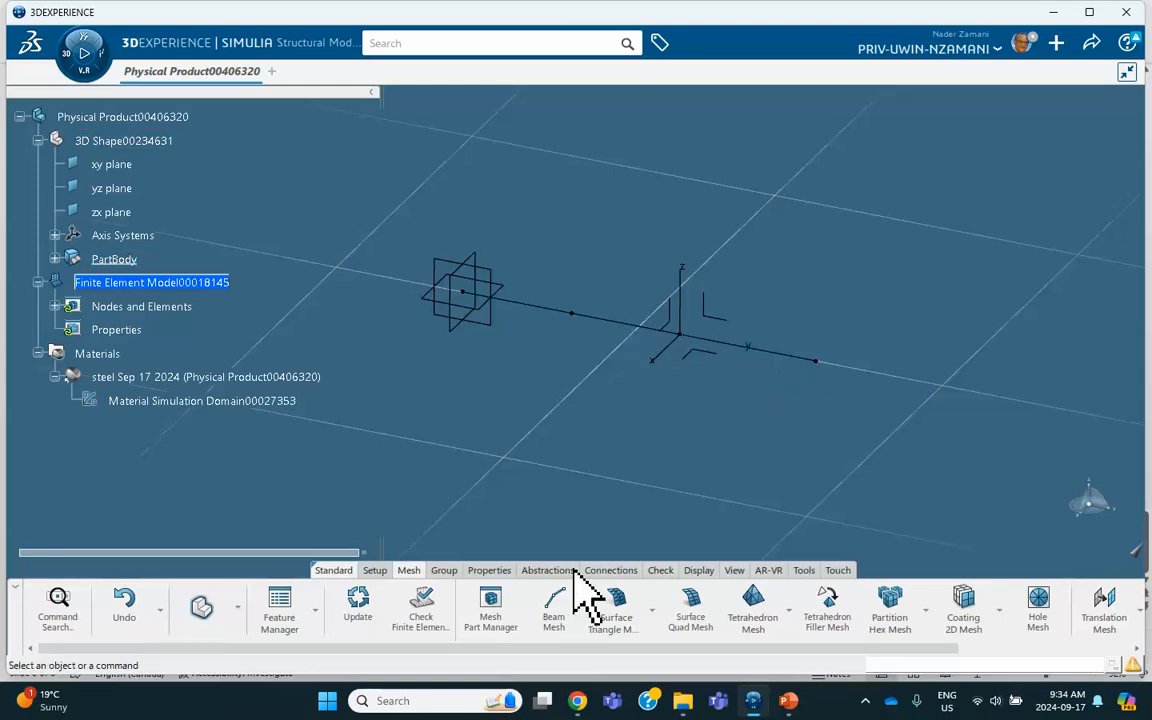
Create a circular beam profile with a 2.486 in radius.
{"action": "left_click", "coordinate": [497, 570]}
{"action": "mouse_move", "coordinate": [633, 612]}
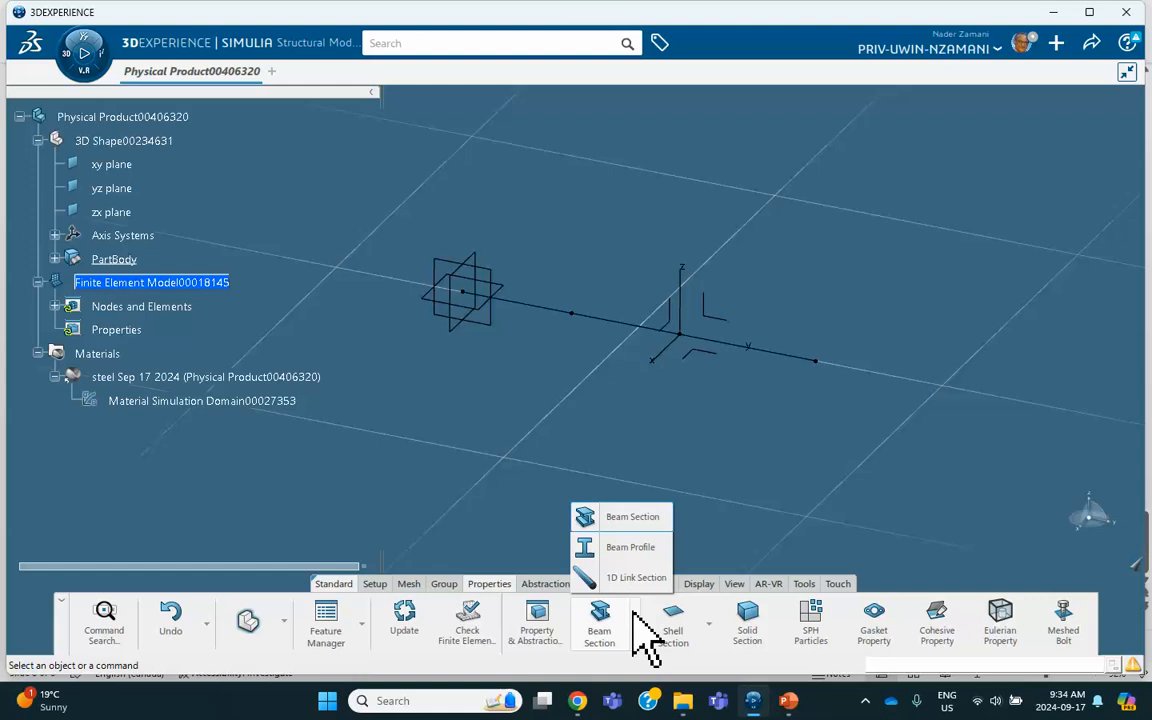
{"action": "left_click", "coordinate": [630, 547]}
{"action": "left_click", "coordinate": [830, 256]}
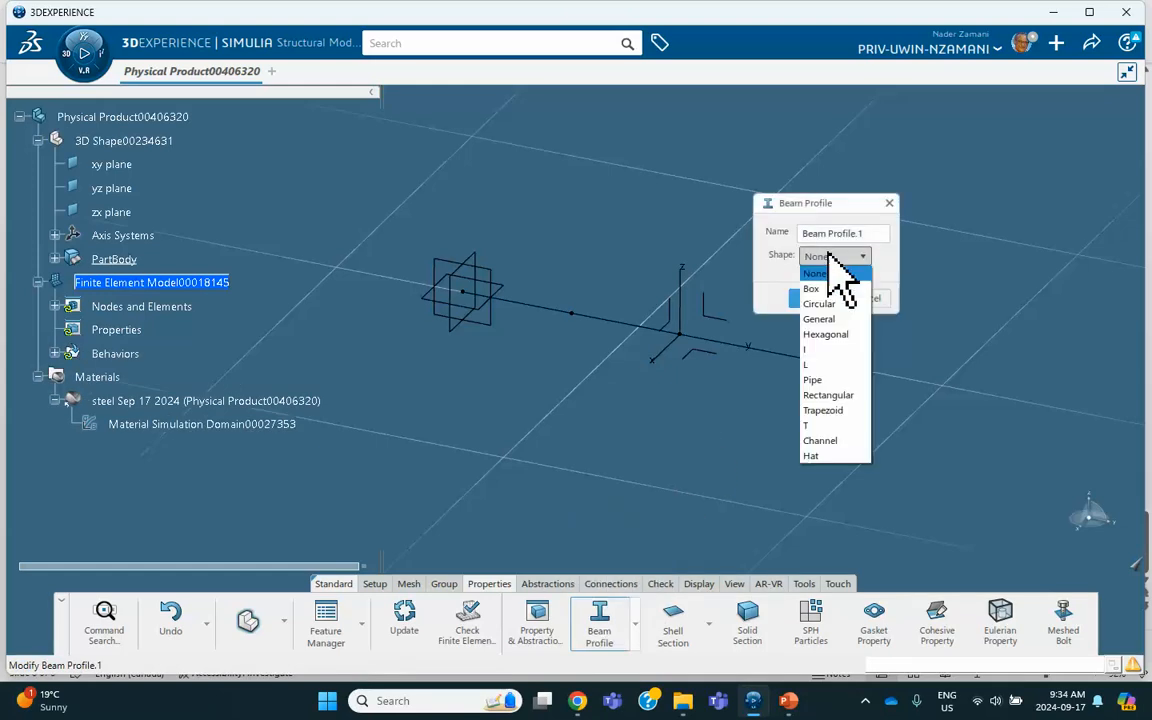
{"action": "left_click", "coordinate": [820, 304]}
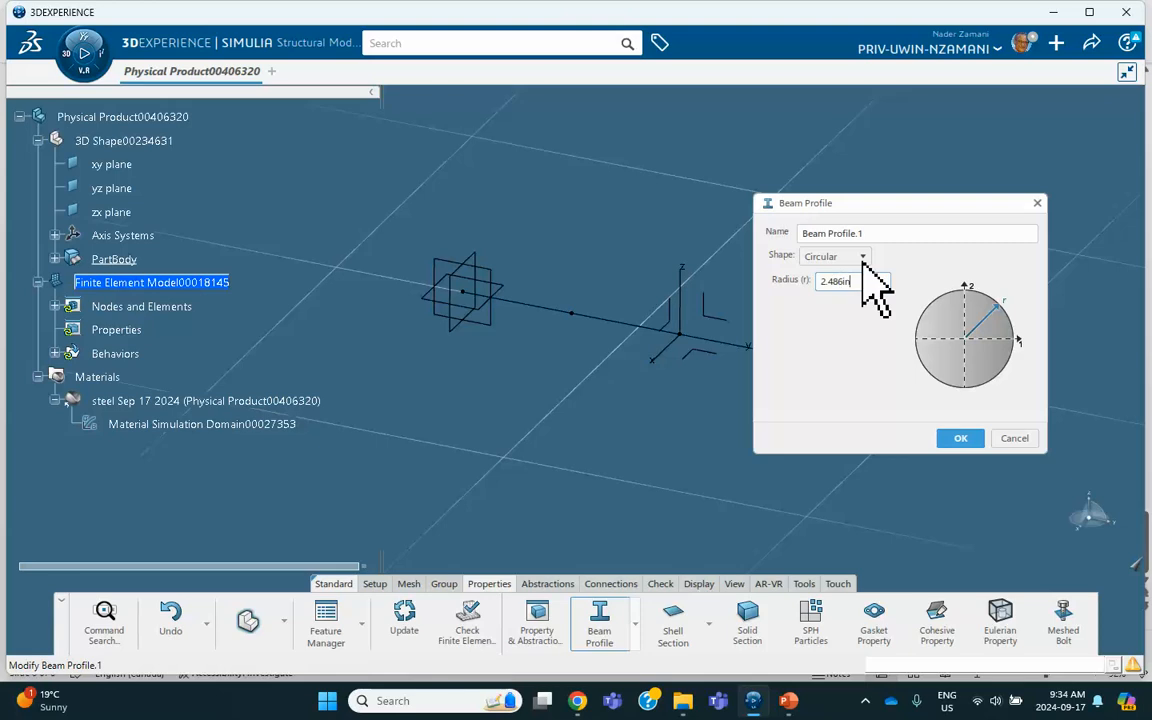
{"action": "left_click", "coordinate": [960, 439]}
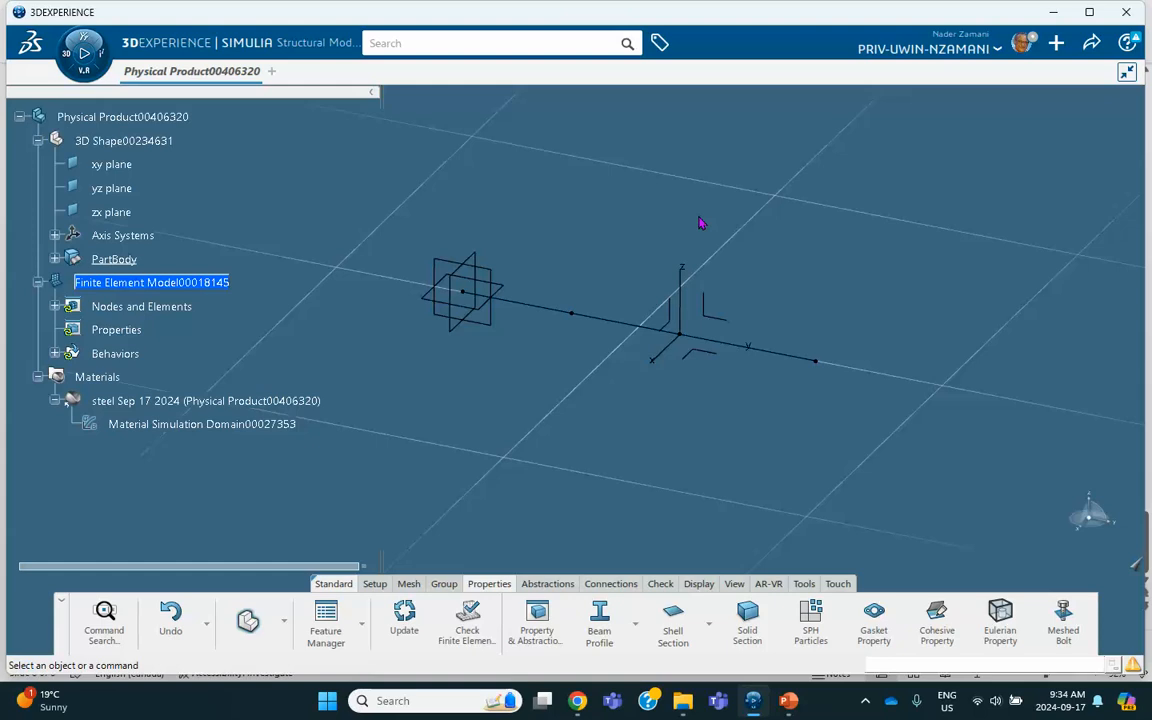
Create a beam section on all three lines, using Beam Profile.1 and the steel Sep 17 2024 material.
{"action": "left_click", "coordinate": [634, 624]}
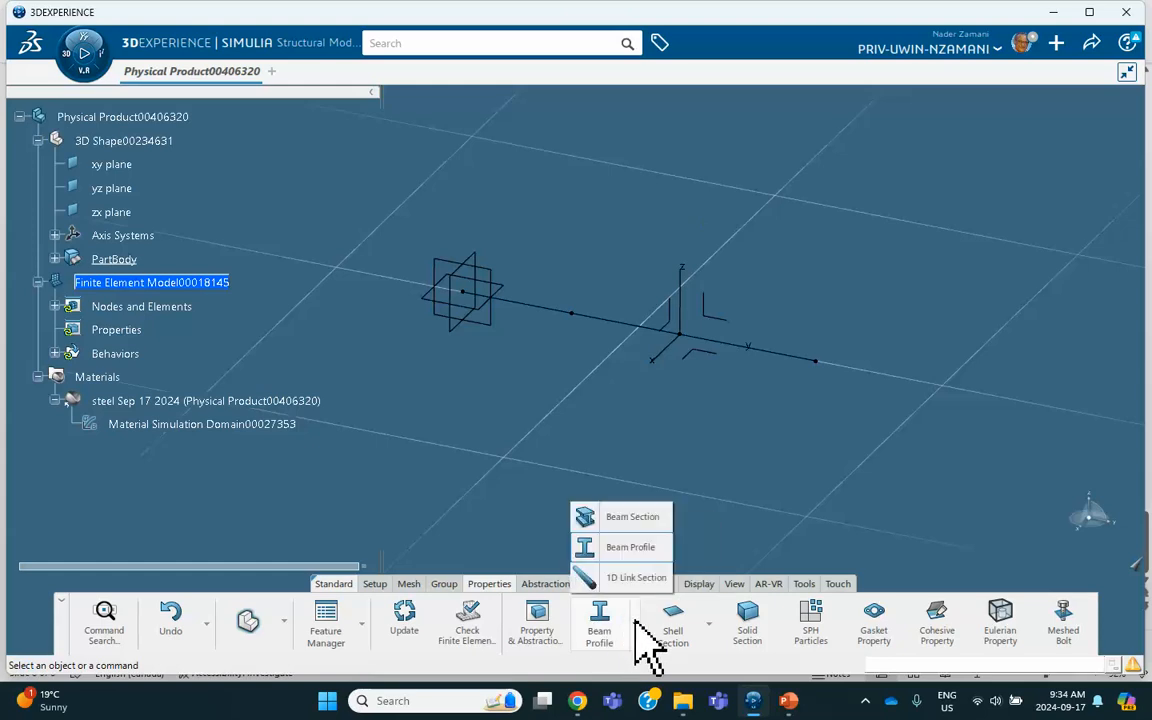
{"action": "left_click", "coordinate": [625, 518]}
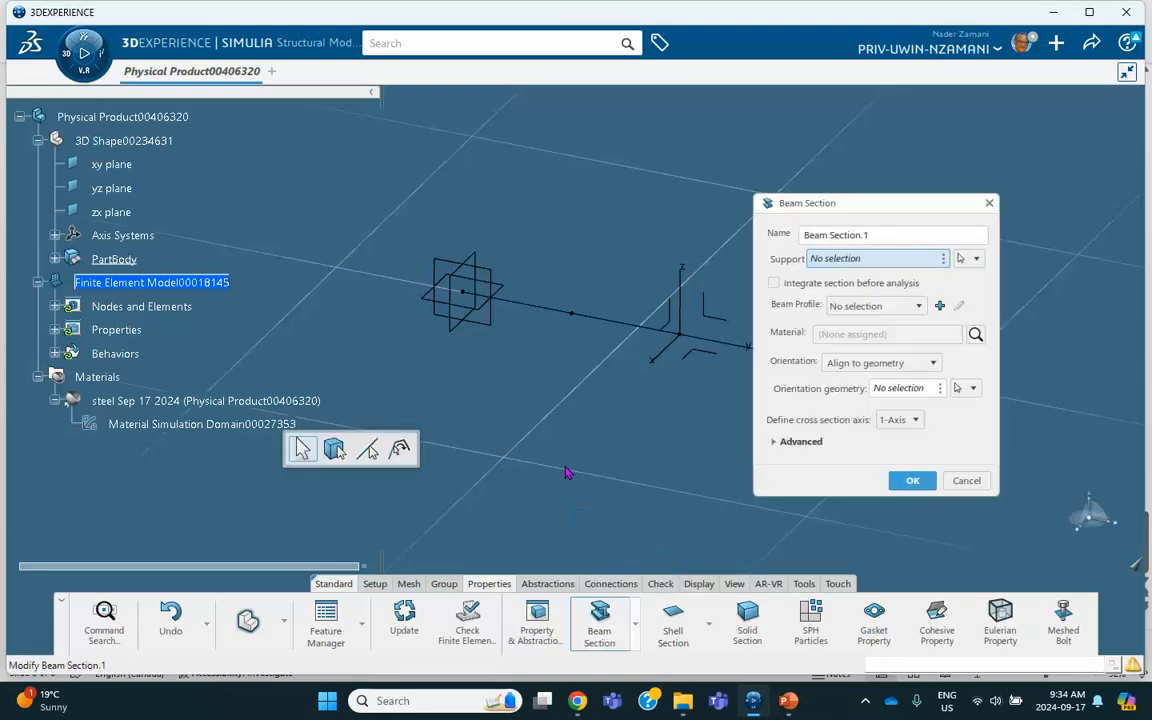
{"action": "left_click", "coordinate": [572, 313]}
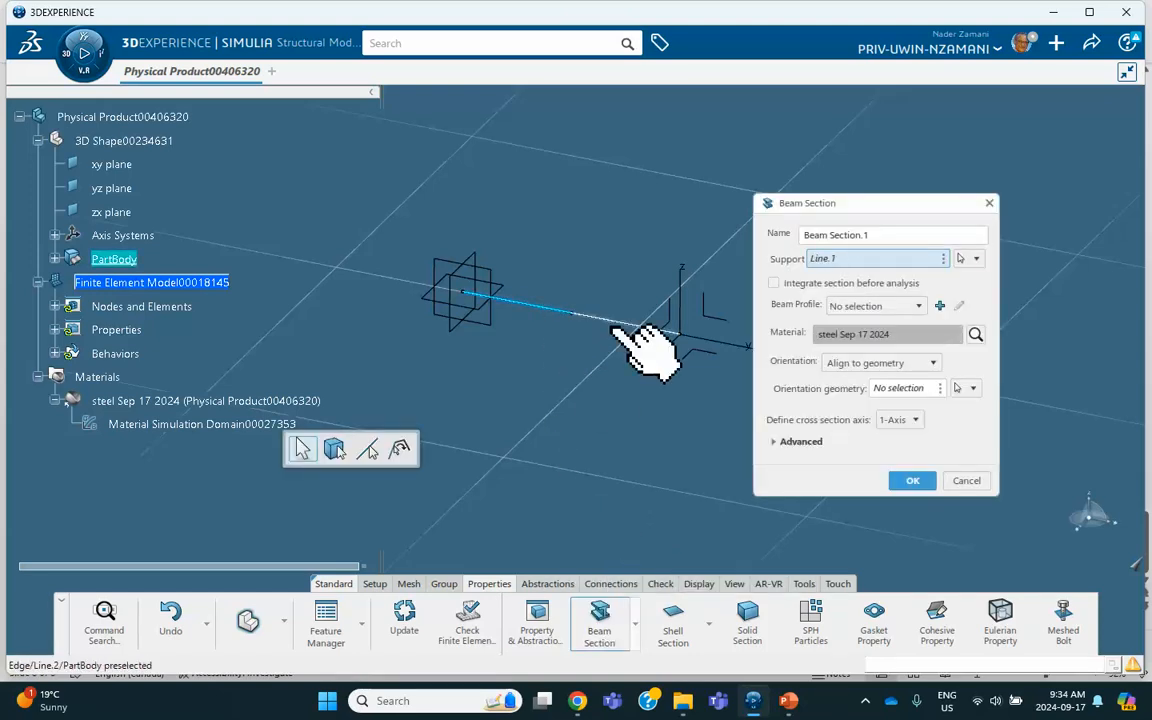
{"action": "left_click", "coordinate": [655, 330]}
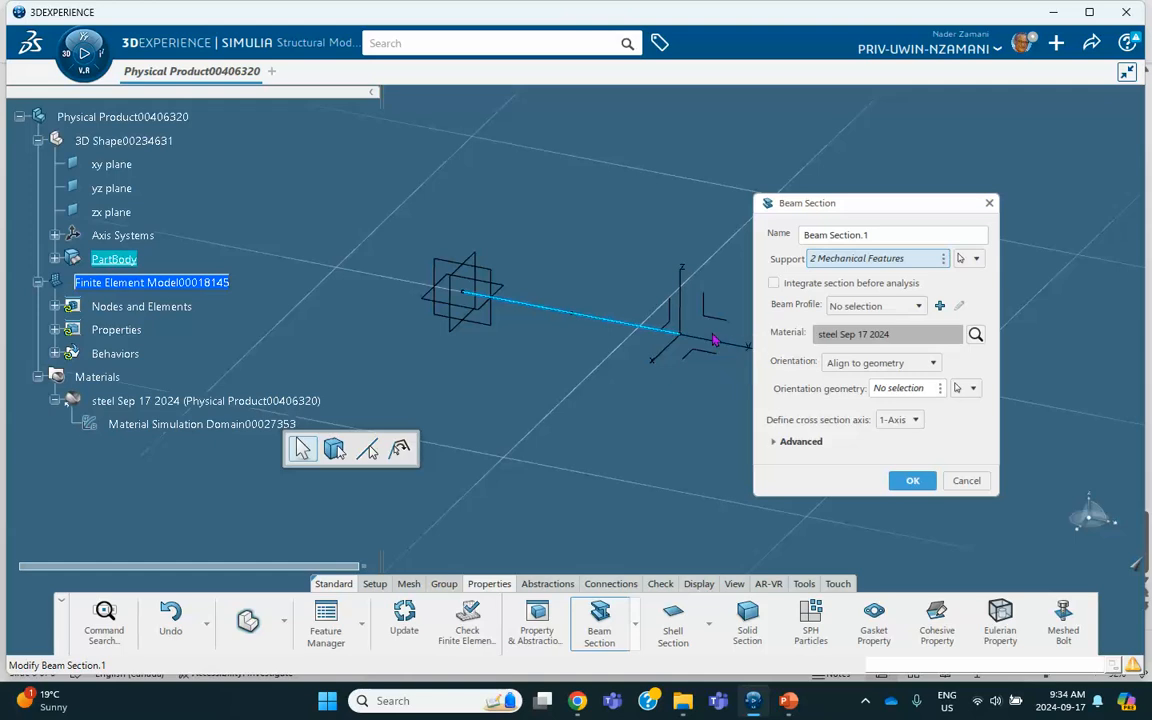
{"action": "middle_click_drag", "start_coordinate": [723, 424], "coordinate": [569, 385]}
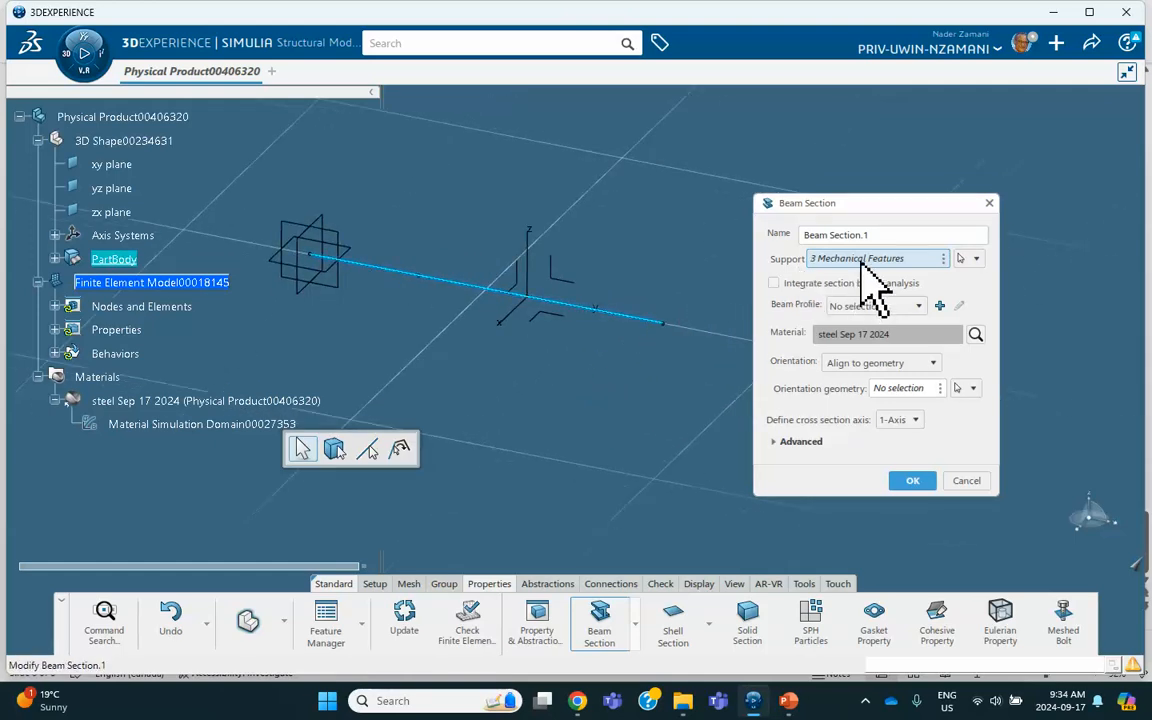
{"action": "left_click", "coordinate": [872, 306]}
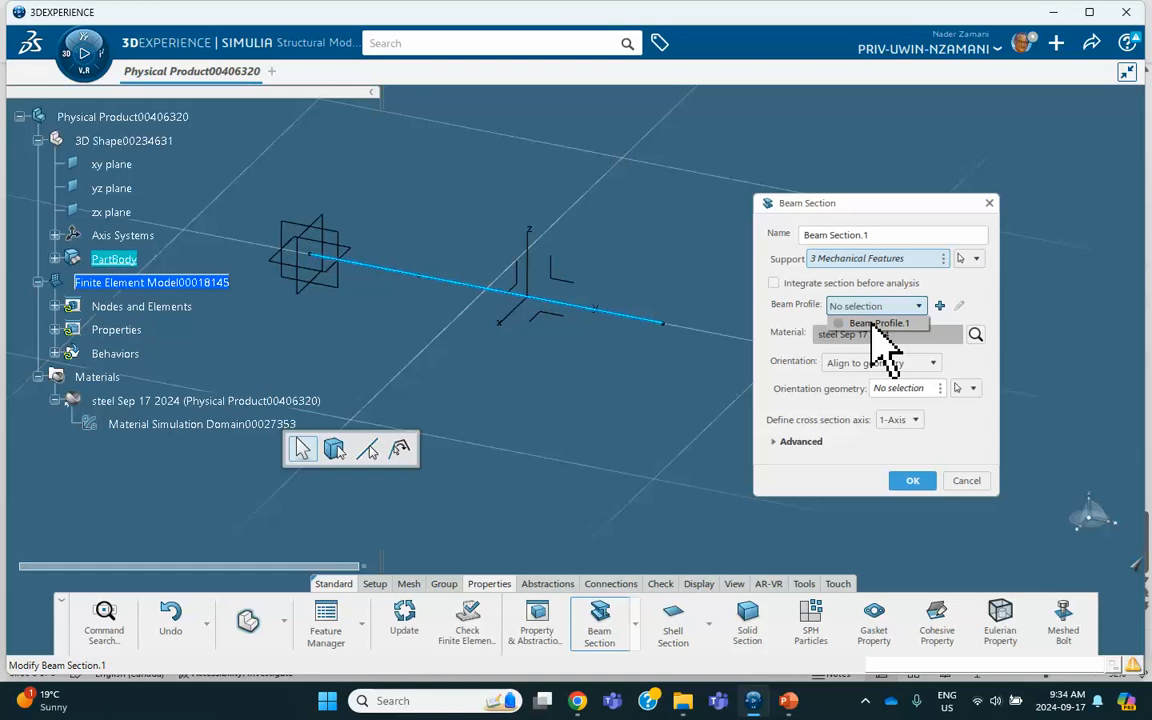
{"action": "left_click", "coordinate": [873, 324]}
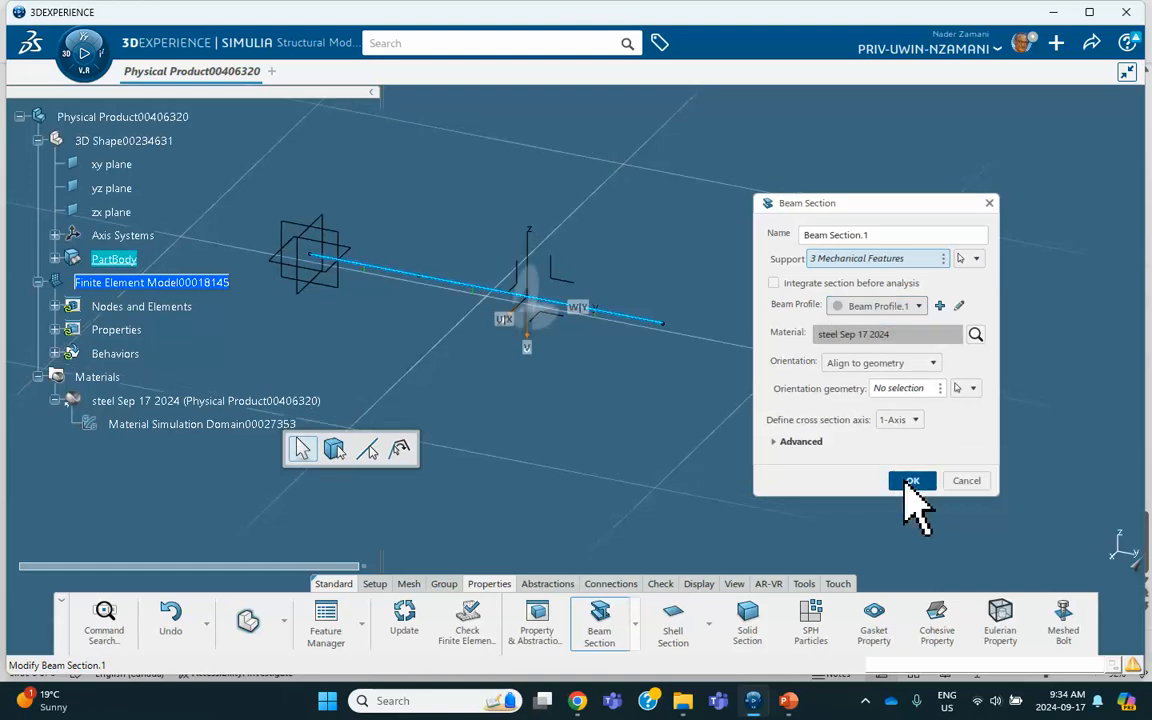
{"action": "left_click", "coordinate": [911, 481]}
{"action": "middle_click_drag", "start_coordinate": [617, 470], "coordinate": [633, 413]}
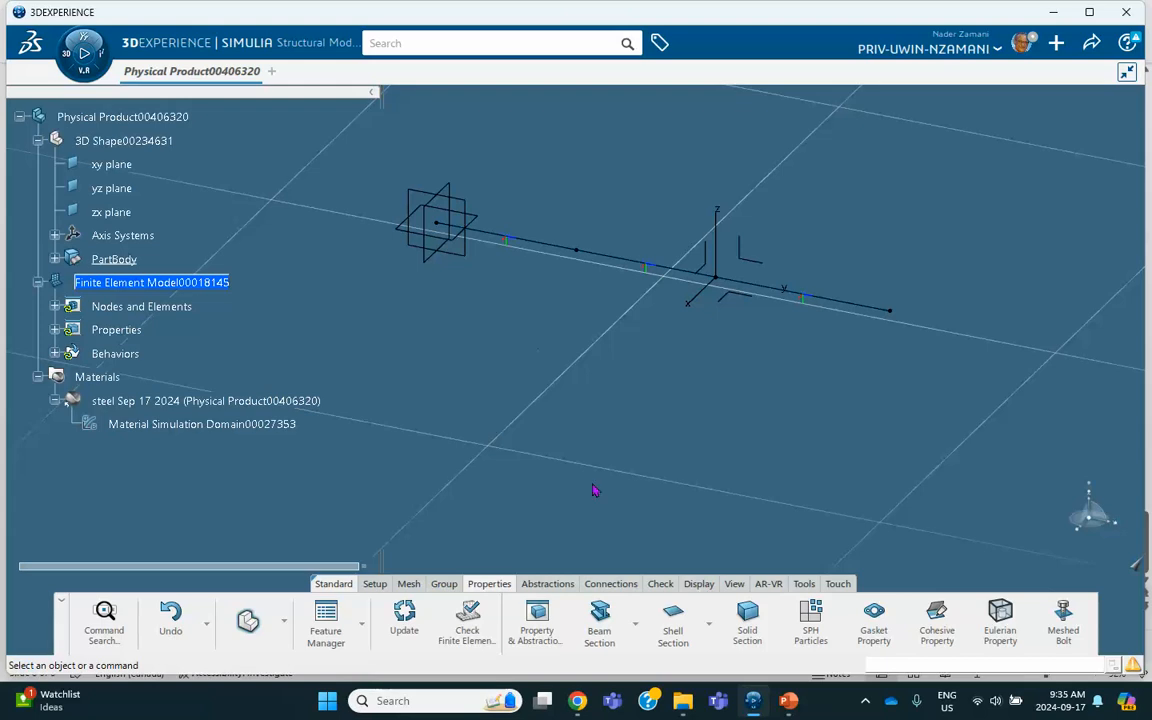
Open a new Connector definition for the beam model's connections.
{"action": "left_click", "coordinate": [607, 586]}
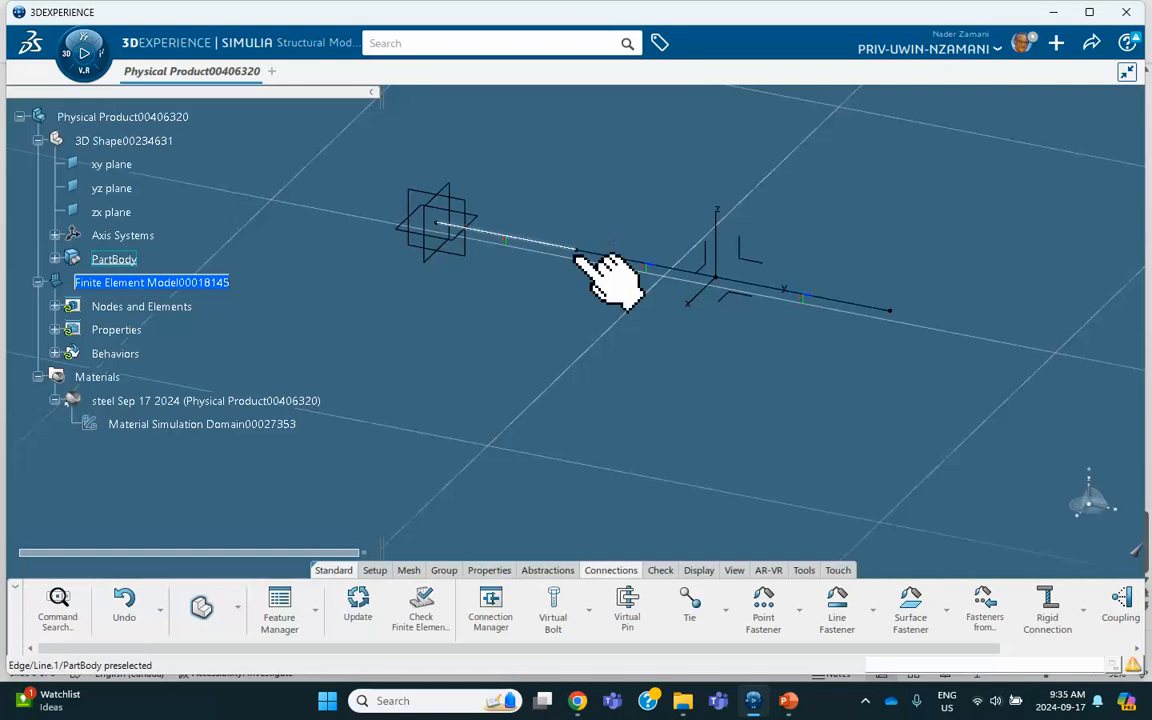
{"action": "middle_click_drag", "start_coordinate": [730, 434], "coordinate": [660, 419]}
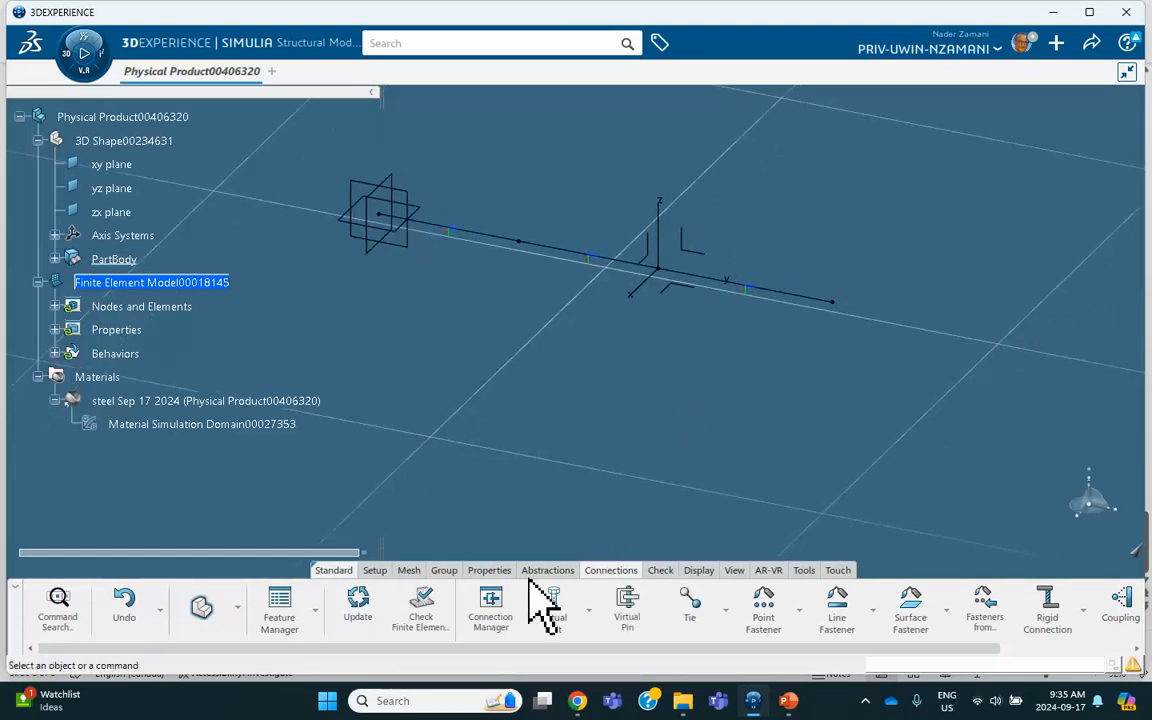
{"action": "left_click_drag", "start_coordinate": [618, 647], "coordinate": [800, 650]}
{"action": "left_click", "coordinate": [1046, 605]}
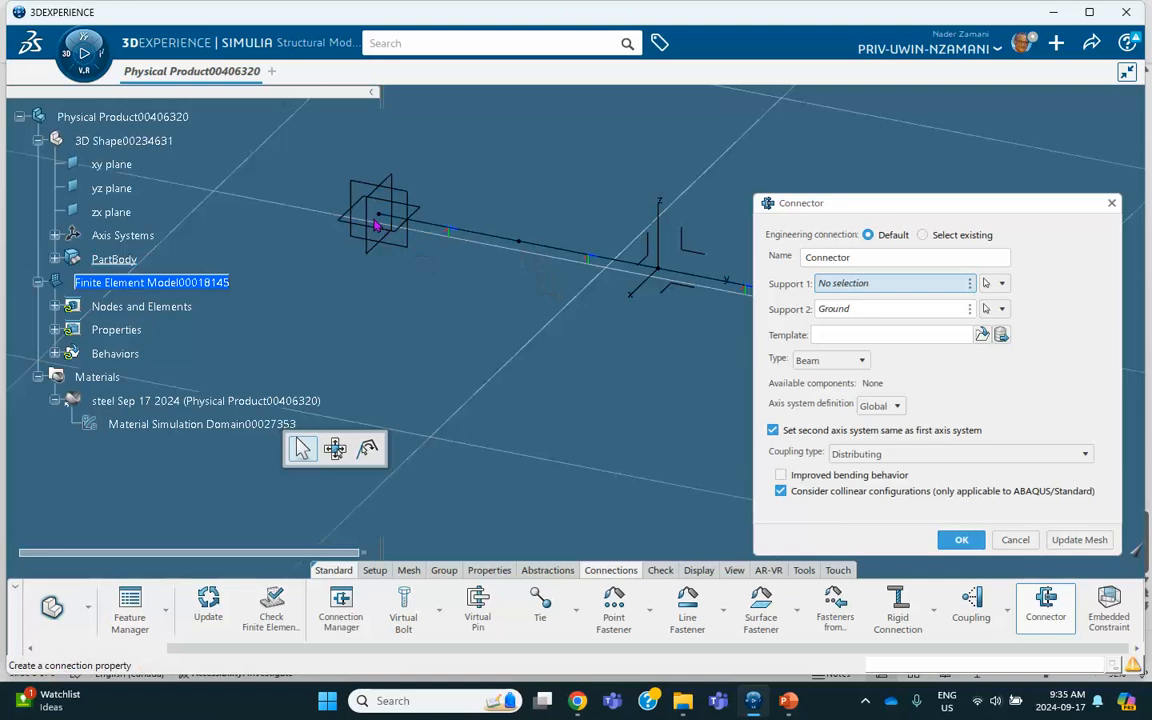
Switch to PowerPoint, consult slide 3 for the connector types at the two beam junctions, and return to 3DEXPERIENCE.
{"action": "mouse_move", "coordinate": [788, 700]}
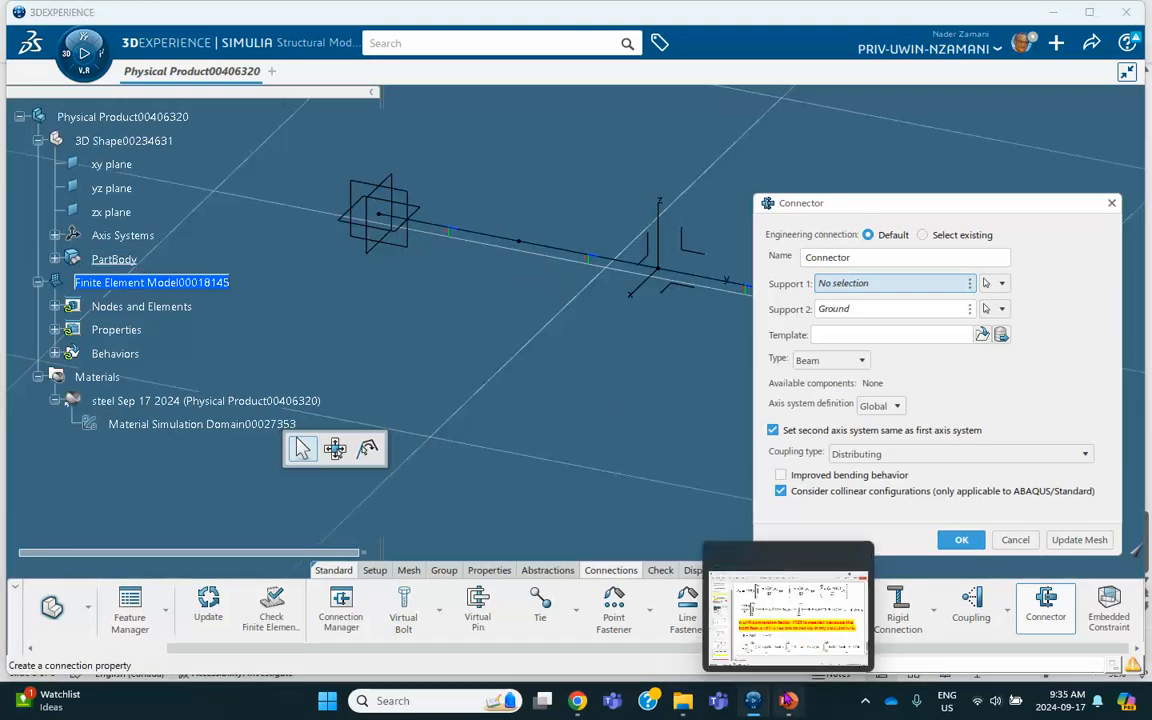
{"action": "left_click", "coordinate": [770, 612]}
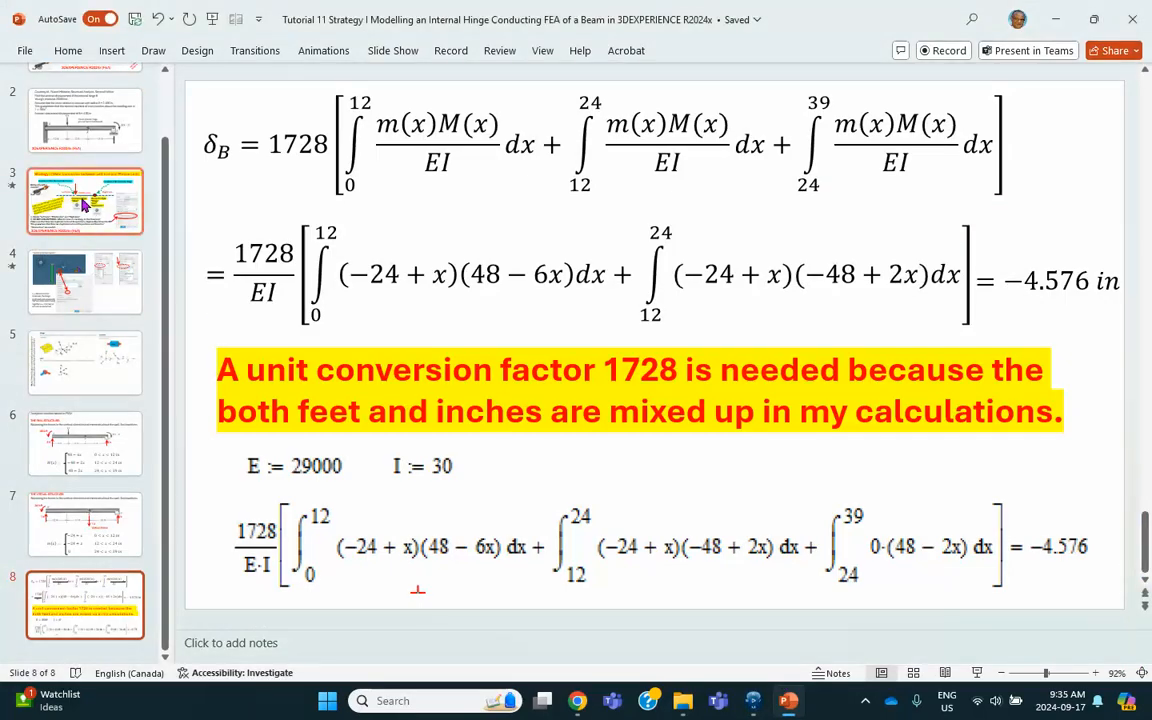
{"action": "left_click", "coordinate": [85, 204]}
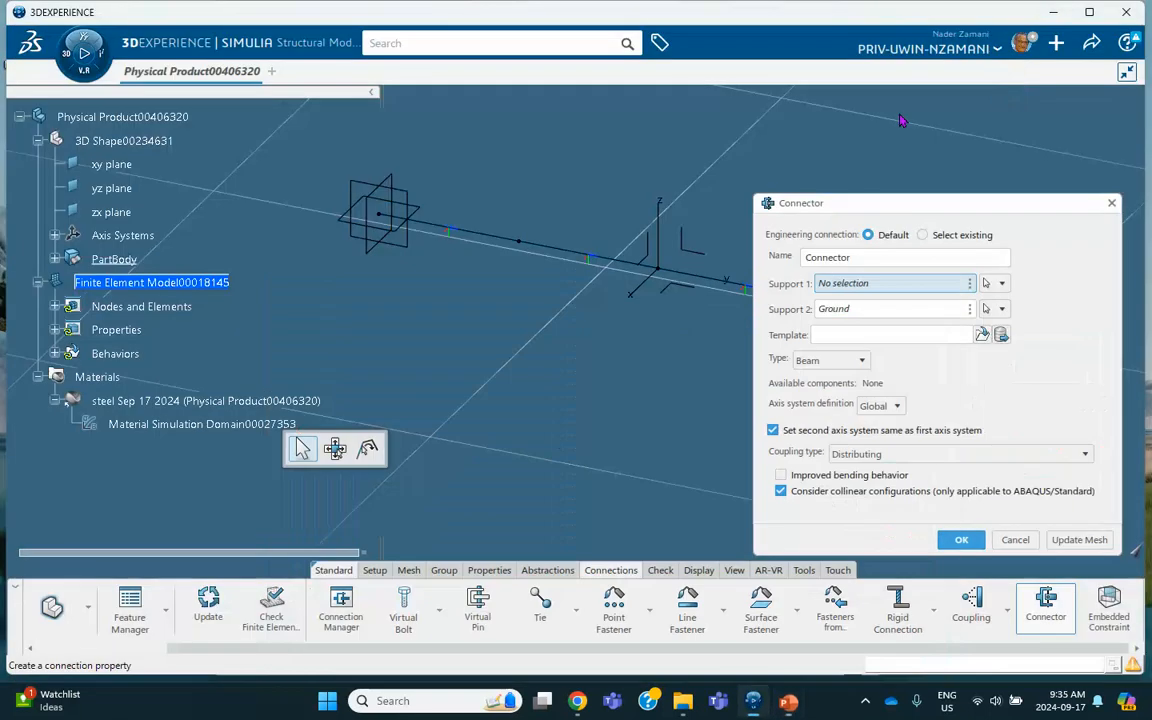
{"action": "key", "text": "alt+Tab"}
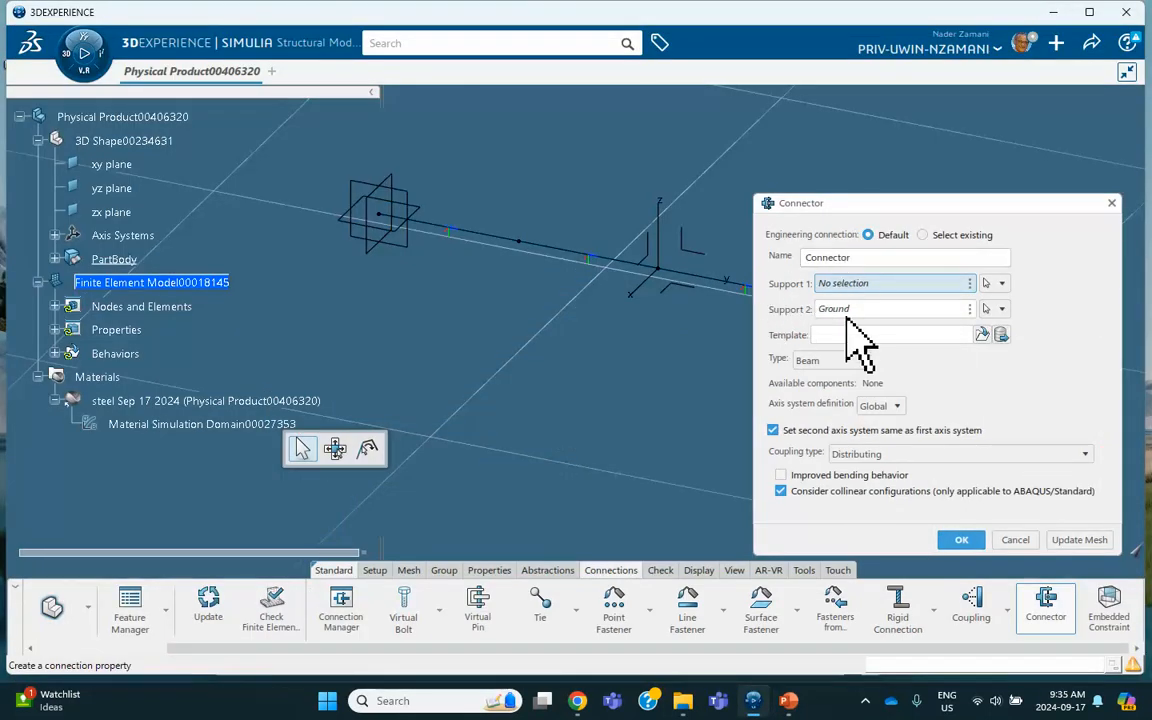
Hide the middle line and set the first line's end vertex at their junction as the connector's Support 1.
{"action": "left_click", "coordinate": [845, 362]}
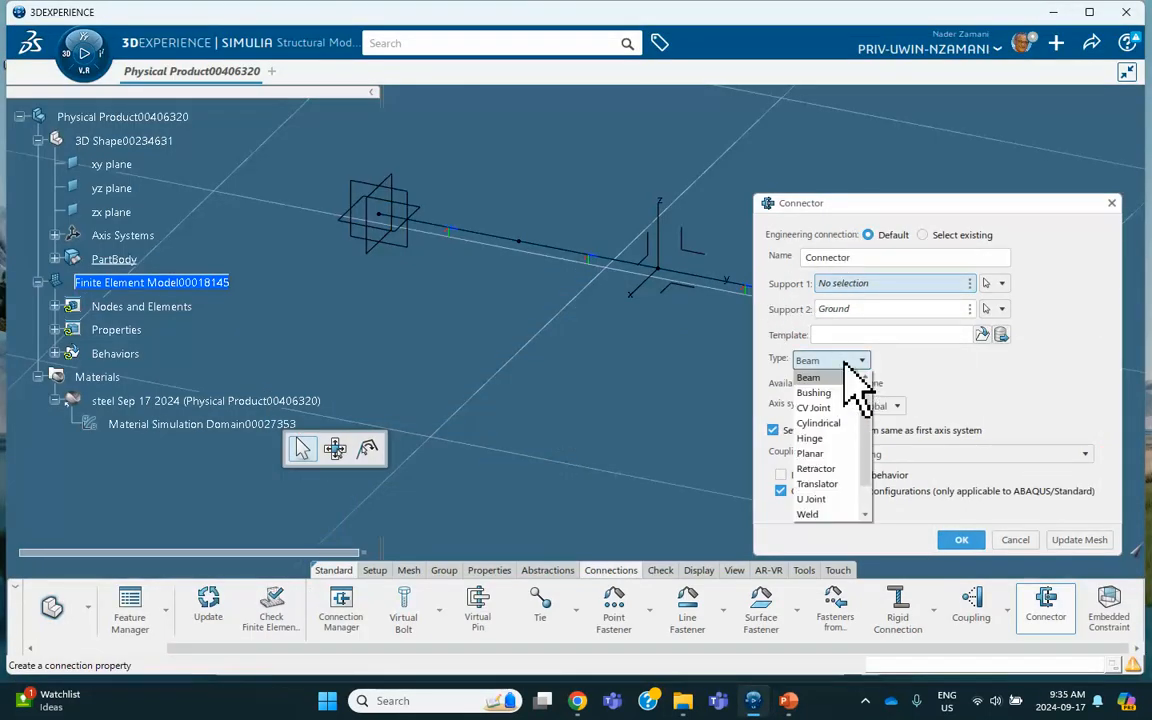
{"action": "left_click", "coordinate": [844, 363]}
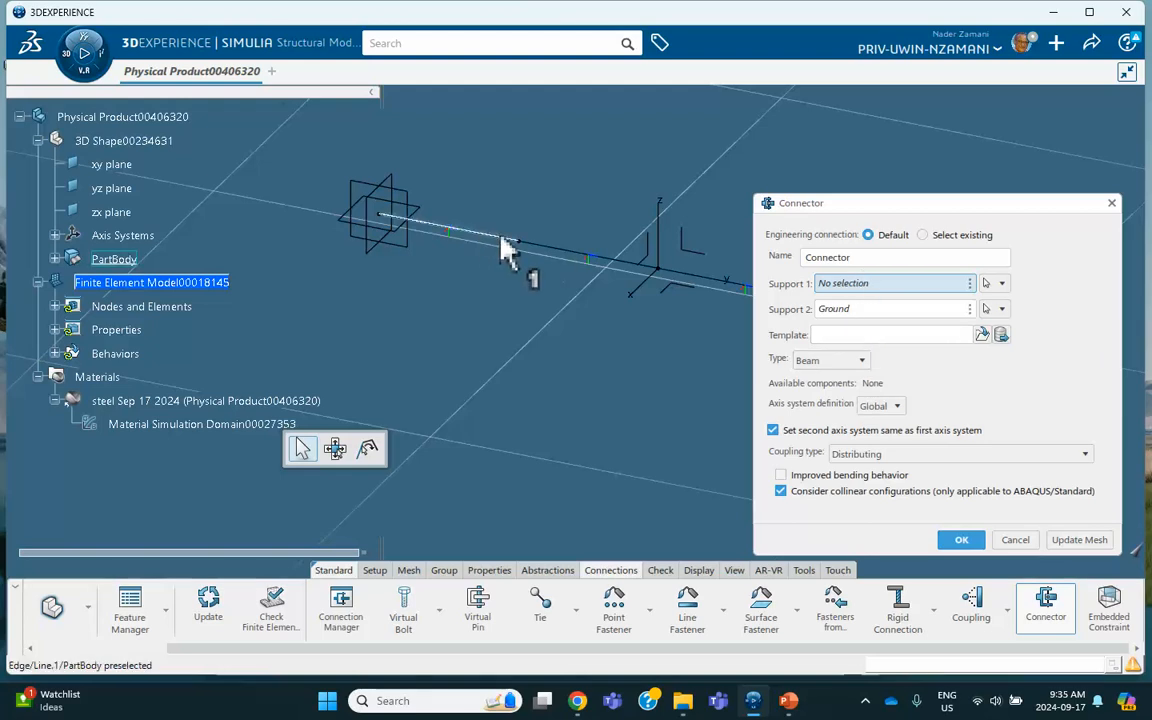
{"action": "right_click", "coordinate": [546, 252]}
{"action": "left_click", "coordinate": [565, 300]}
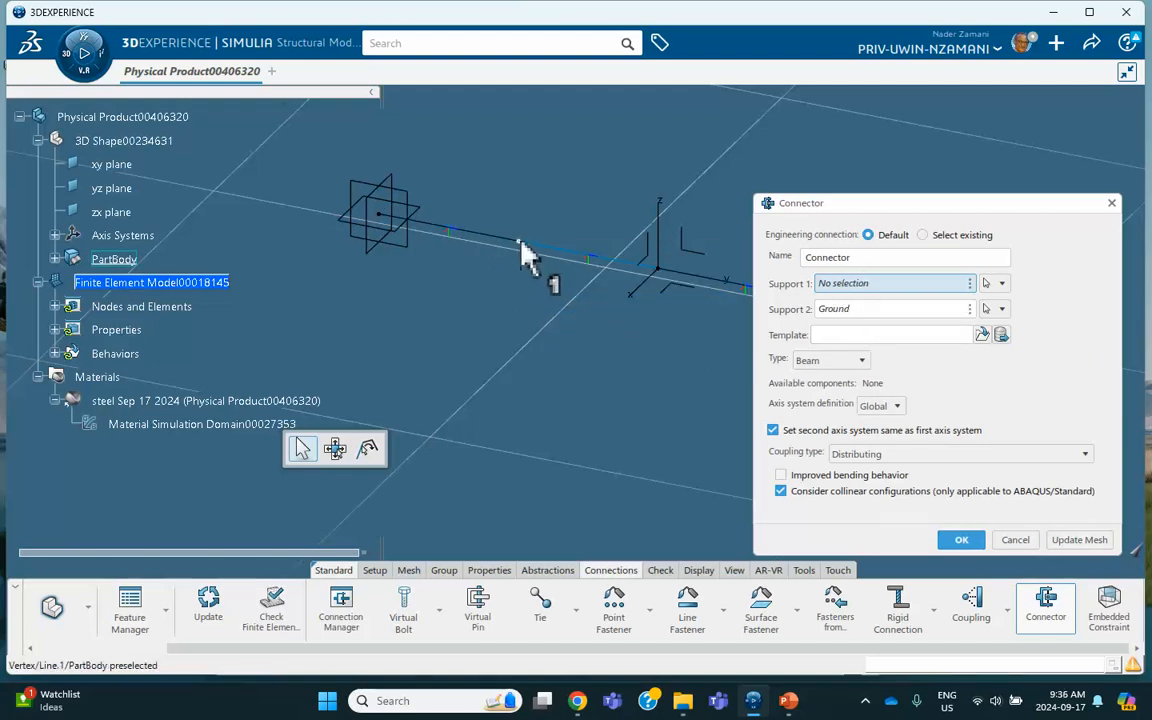
{"action": "left_click", "coordinate": [519, 250]}
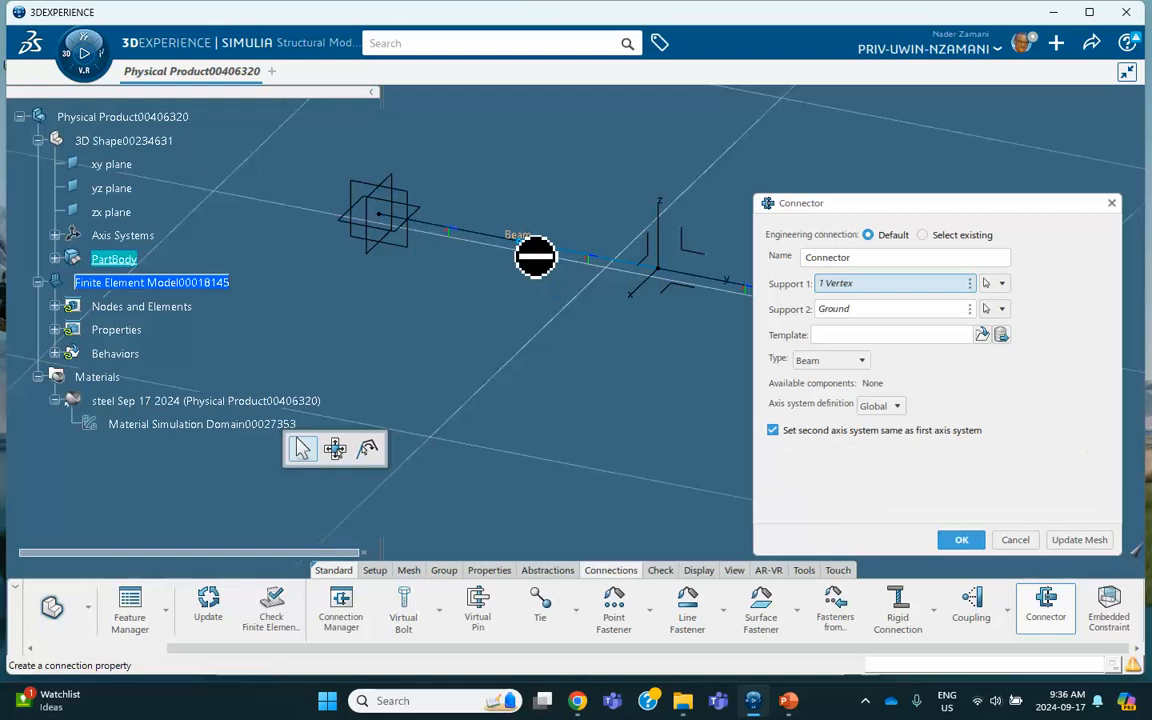
Set the hidden middle line's coincident end vertex as Support 2, swapping to the hidden space and back to reach it.
{"action": "left_click", "coordinate": [846, 310]}
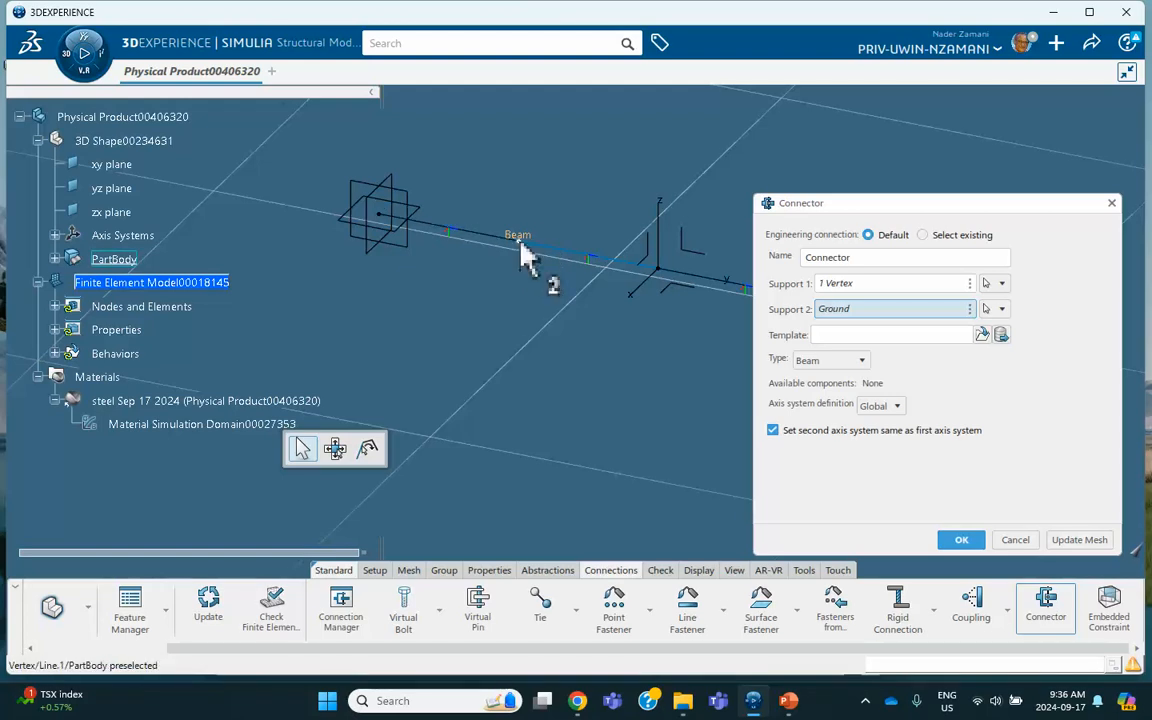
{"action": "left_click", "coordinate": [1135, 552]}
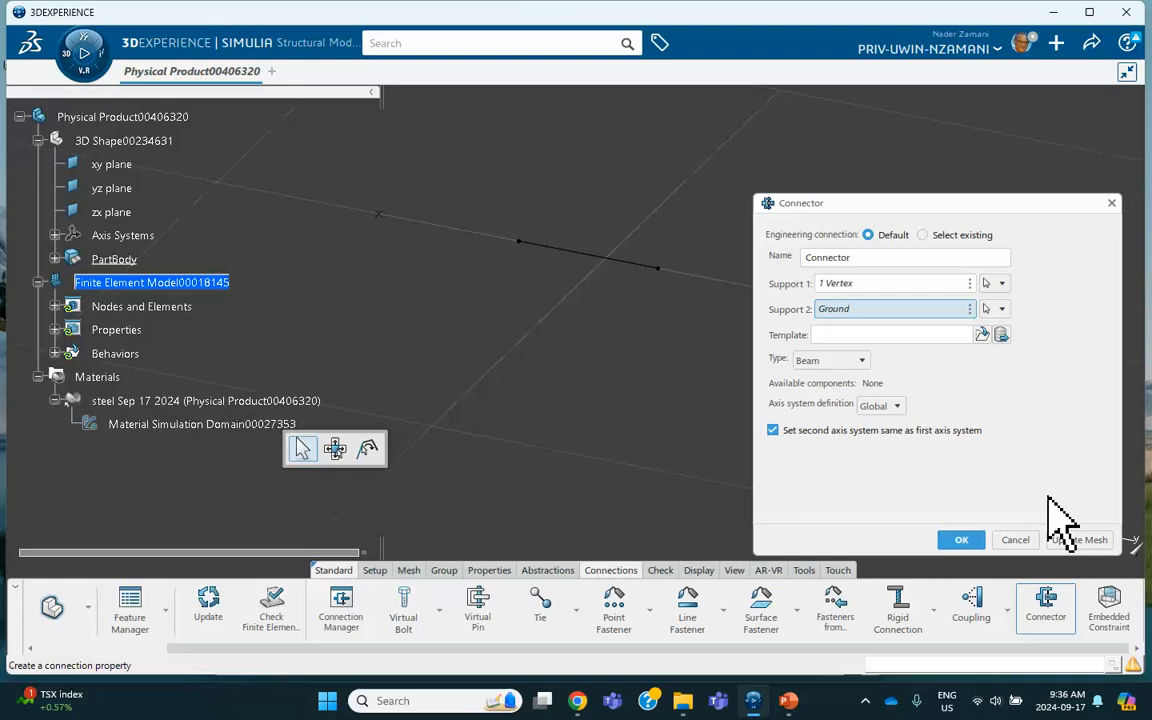
{"action": "left_click", "coordinate": [519, 244]}
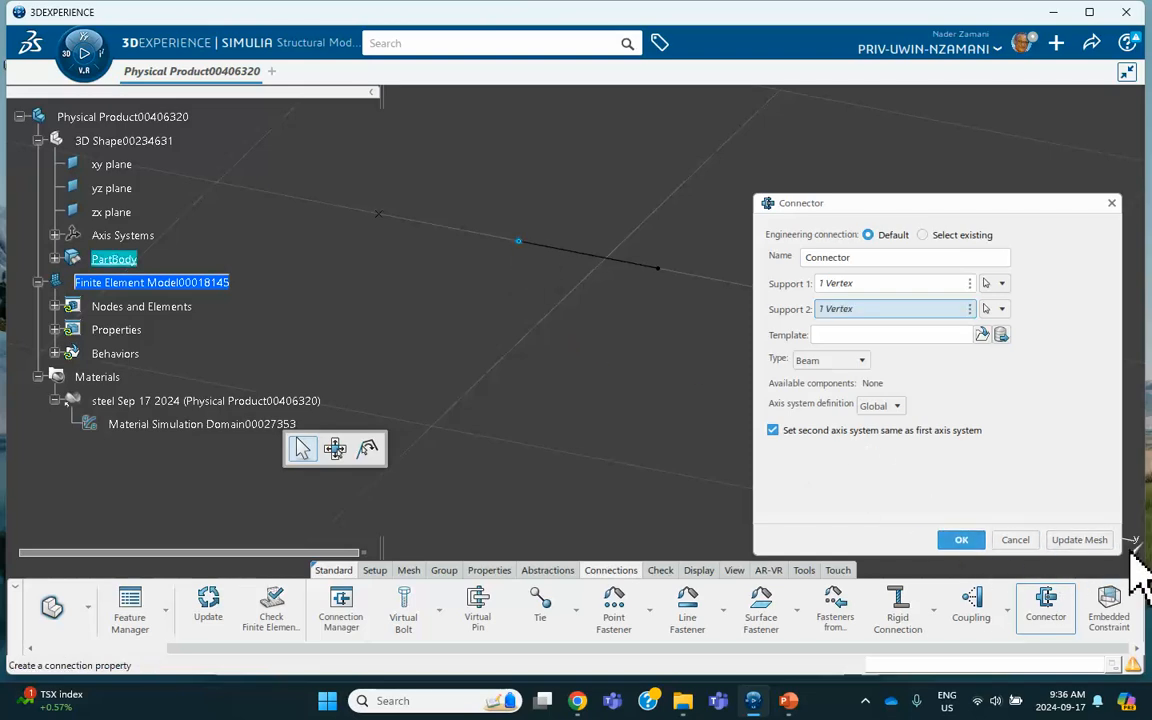
{"action": "left_click", "coordinate": [1133, 550]}
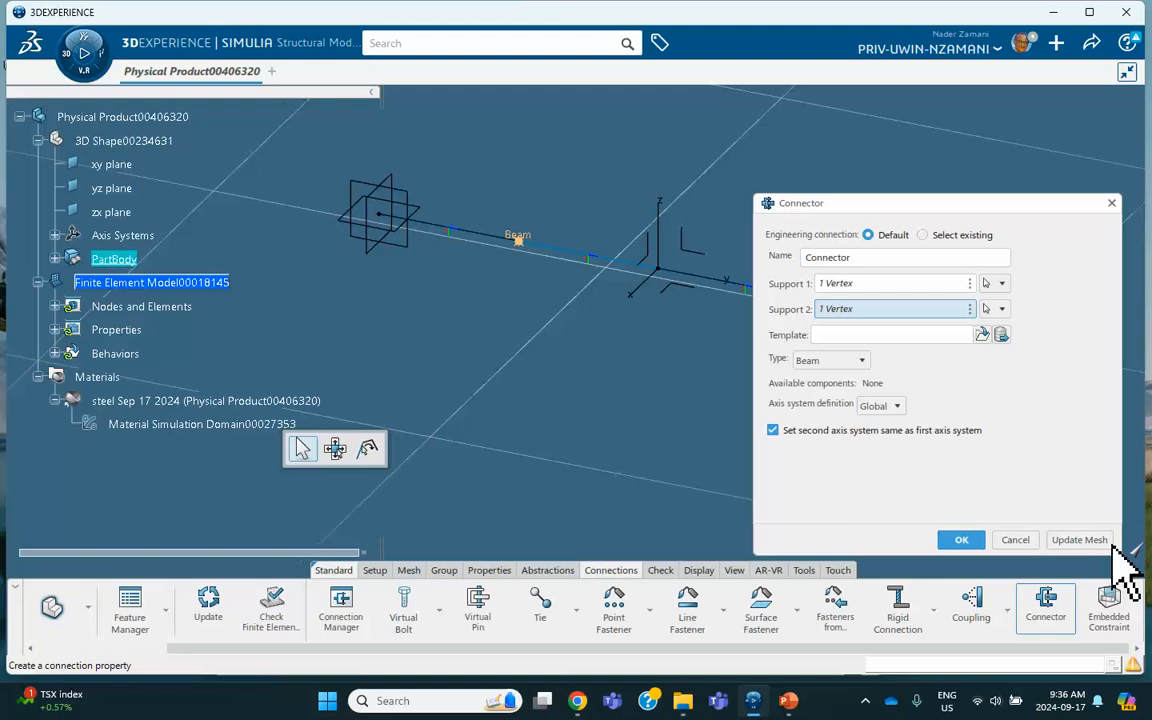
Set the connector type to Weld, check it against the strategy slide in PowerPoint, and create the connector.
{"action": "left_click", "coordinate": [845, 362]}
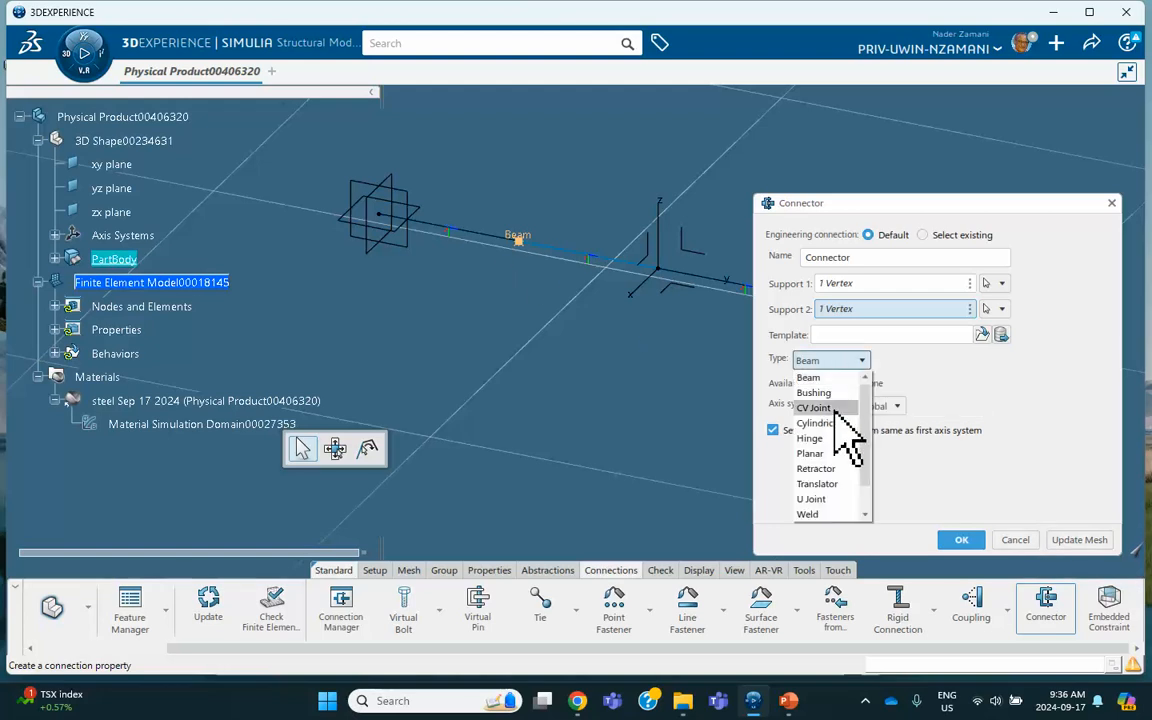
{"action": "left_click", "coordinate": [829, 513]}
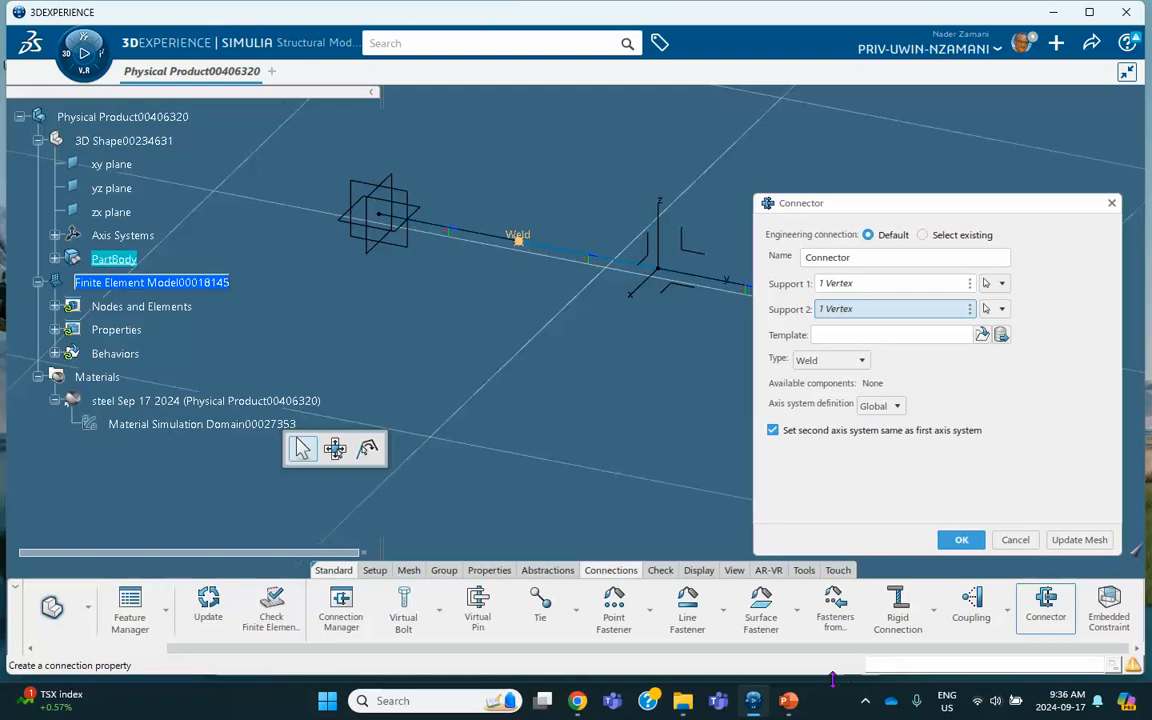
{"action": "left_click", "coordinate": [789, 700]}
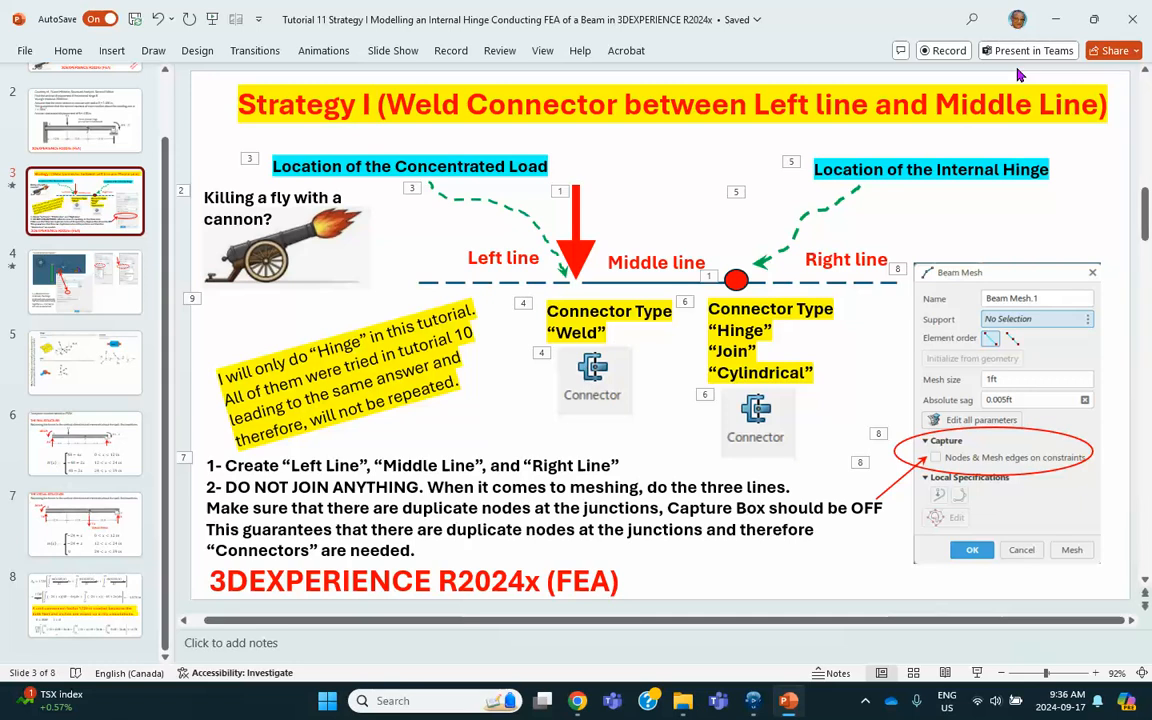
{"action": "left_click", "coordinate": [1055, 20]}
{"action": "left_click", "coordinate": [960, 540]}
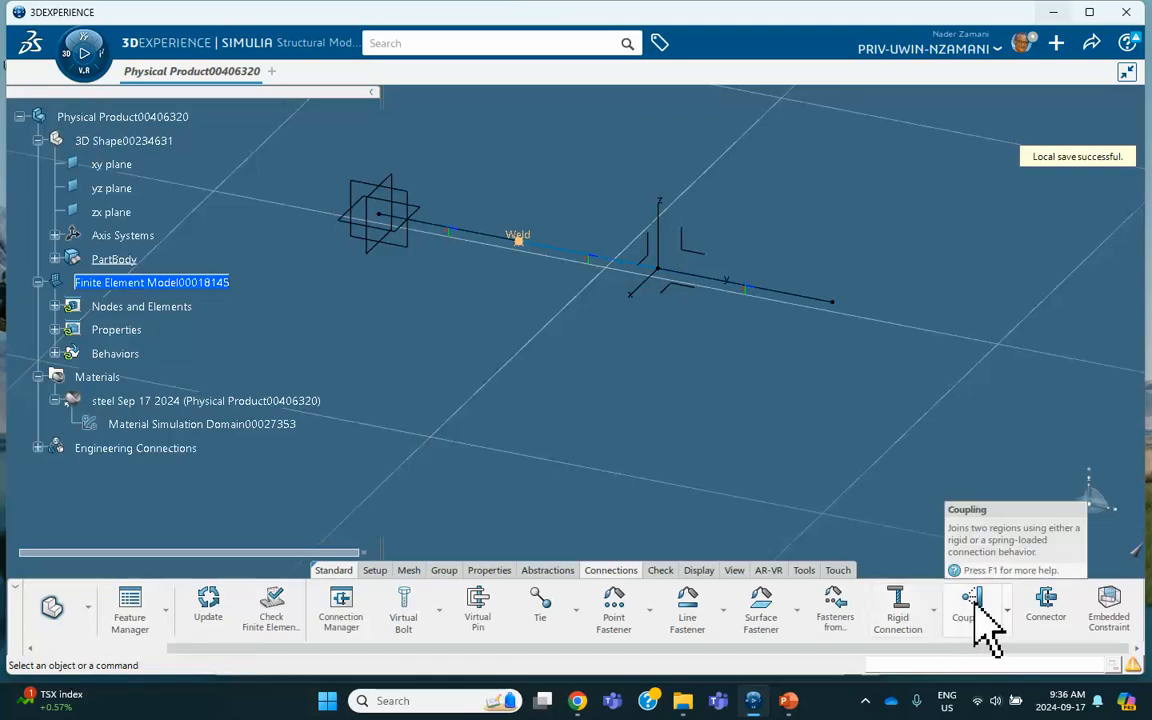
Start a connector named Connector-hinge, with the third line's vertex at the origin as Support 1 and the hidden middle line's coincident vertex as Support 2.
{"action": "left_click", "coordinate": [1046, 605]}
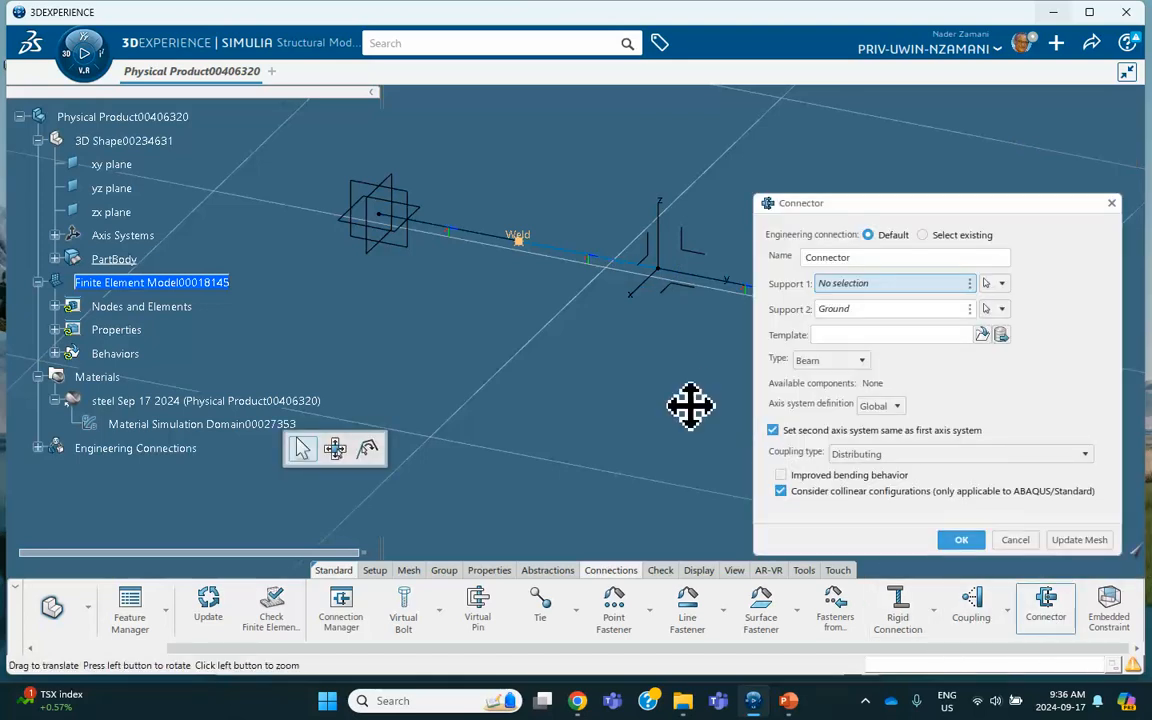
{"action": "middle_click_drag", "start_coordinate": [689, 406], "coordinate": [603, 353]}
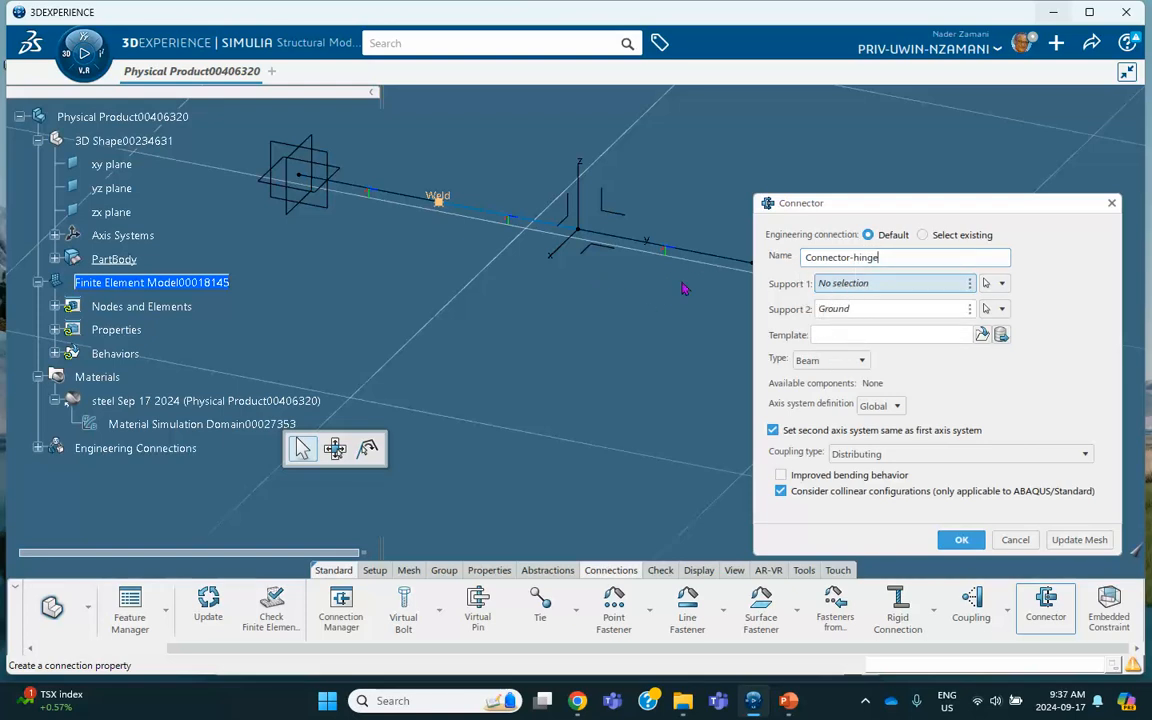
{"action": "left_click", "coordinate": [581, 240]}
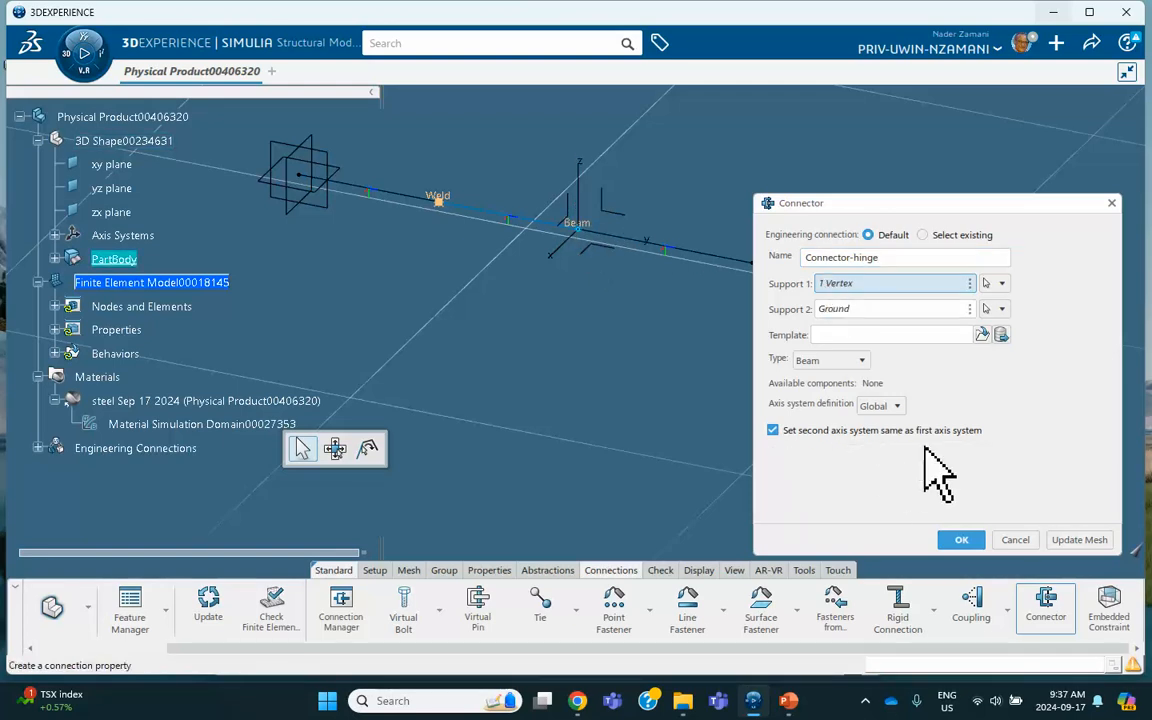
{"action": "left_click", "coordinate": [845, 309]}
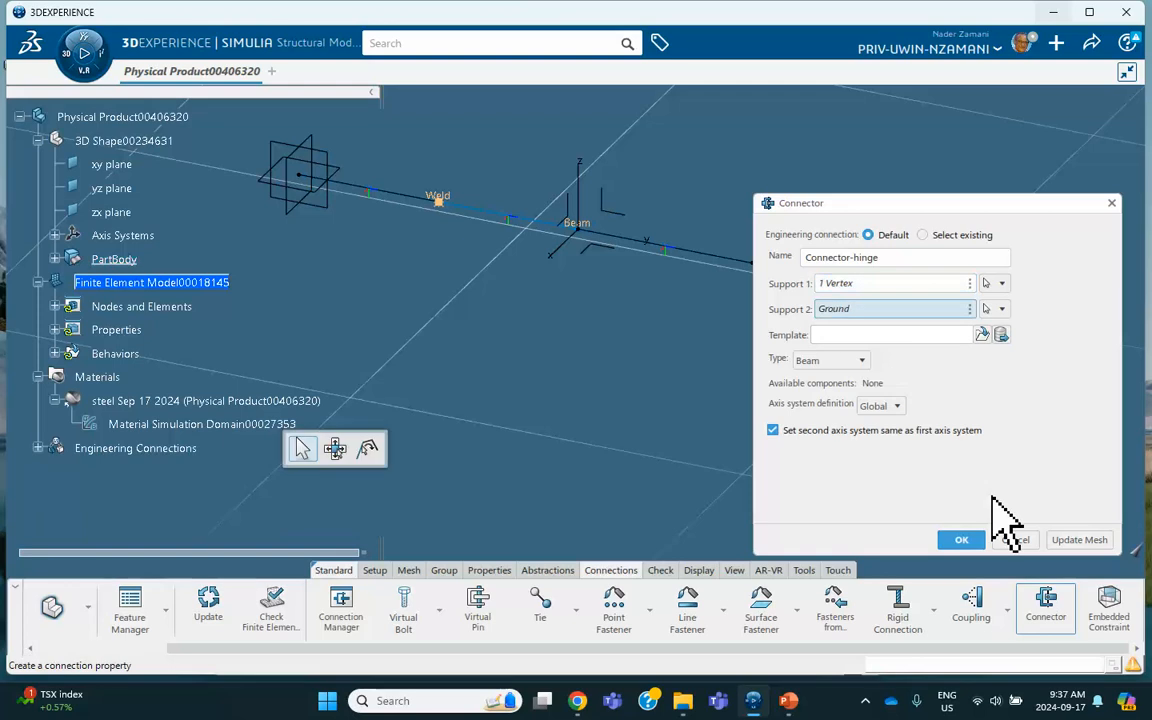
{"action": "left_click", "coordinate": [1133, 549]}
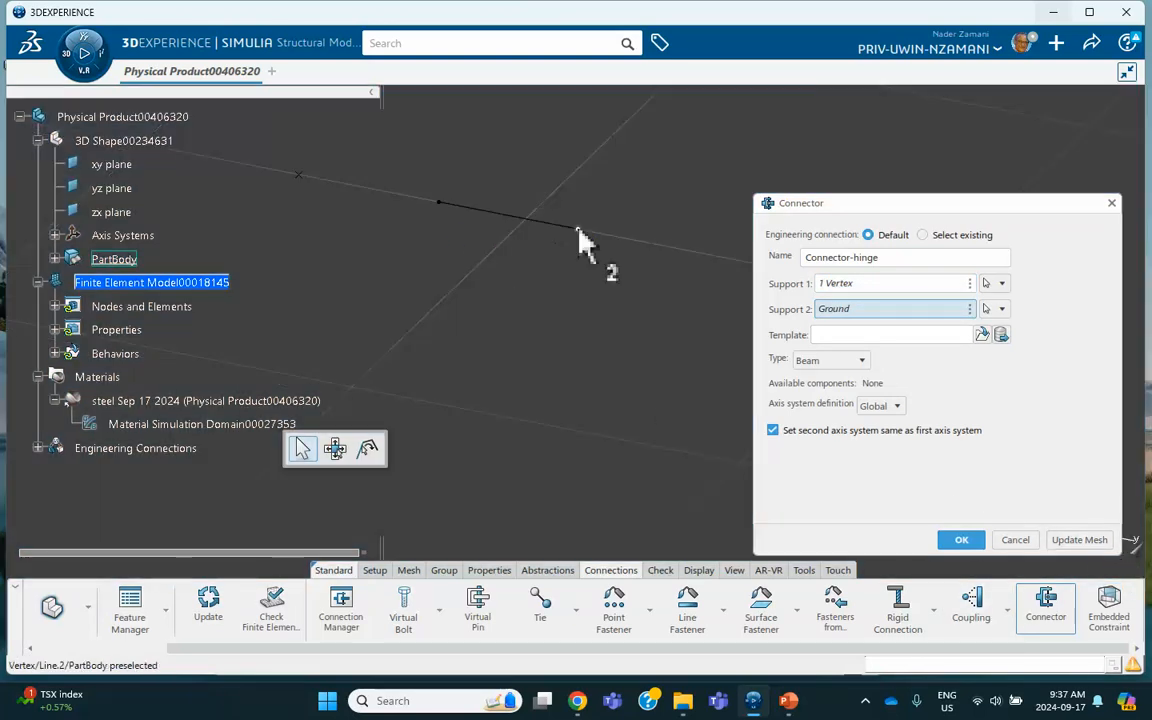
{"action": "left_click", "coordinate": [576, 230]}
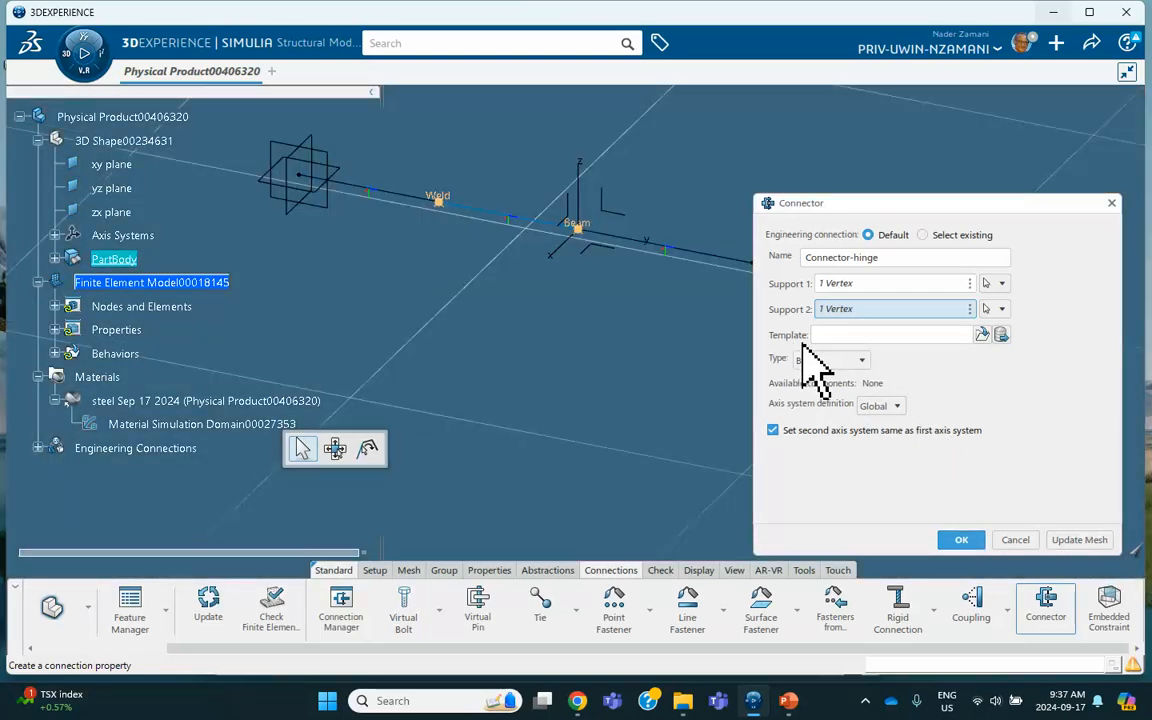
Set the Connector-hinge type to Hinge and create the connector.
{"action": "left_click", "coordinate": [862, 362]}
{"action": "left_click", "coordinate": [843, 439]}
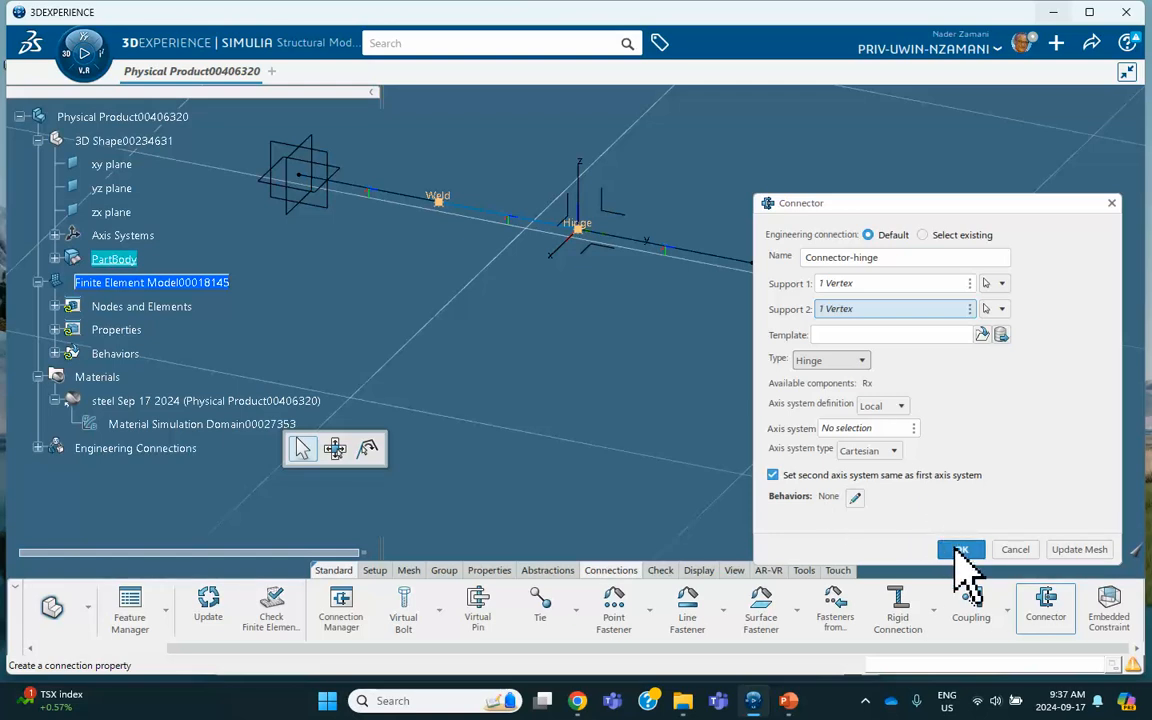
{"action": "left_click", "coordinate": [961, 551]}
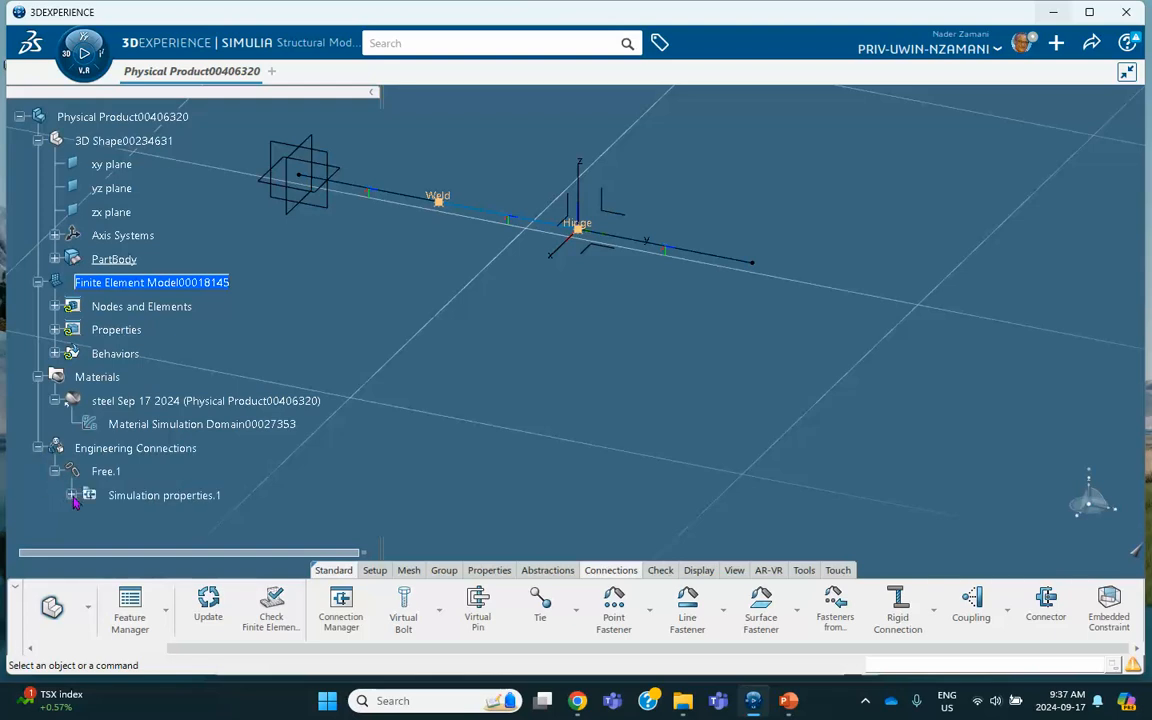
Expand the engineering connection's simulation properties to list the connectors, update the finite element model, and dismiss the update report.
{"action": "left_click", "coordinate": [71, 495]}
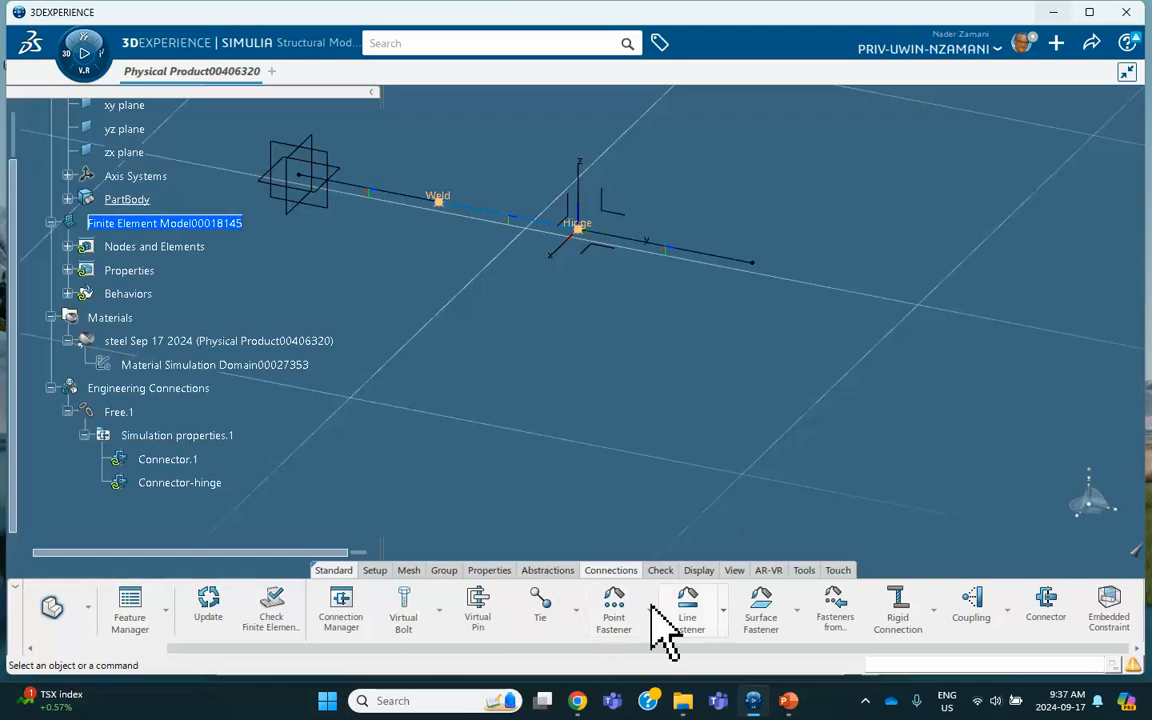
{"action": "left_click", "coordinate": [208, 600]}
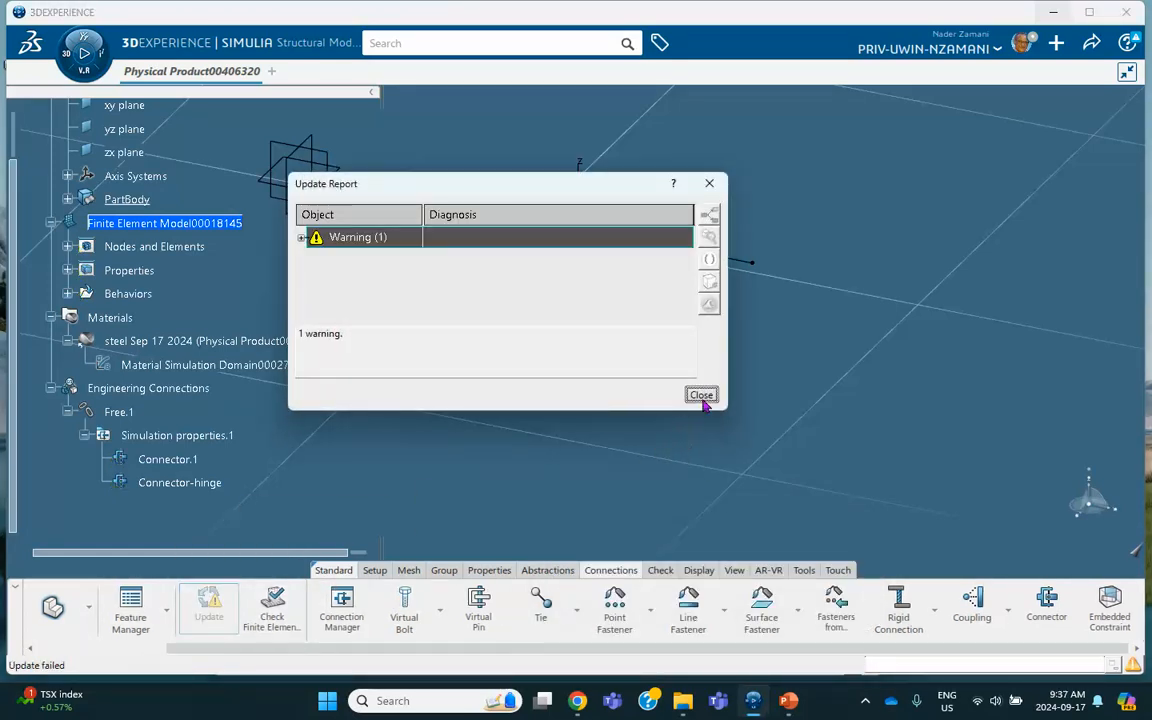
{"action": "left_click", "coordinate": [702, 395]}
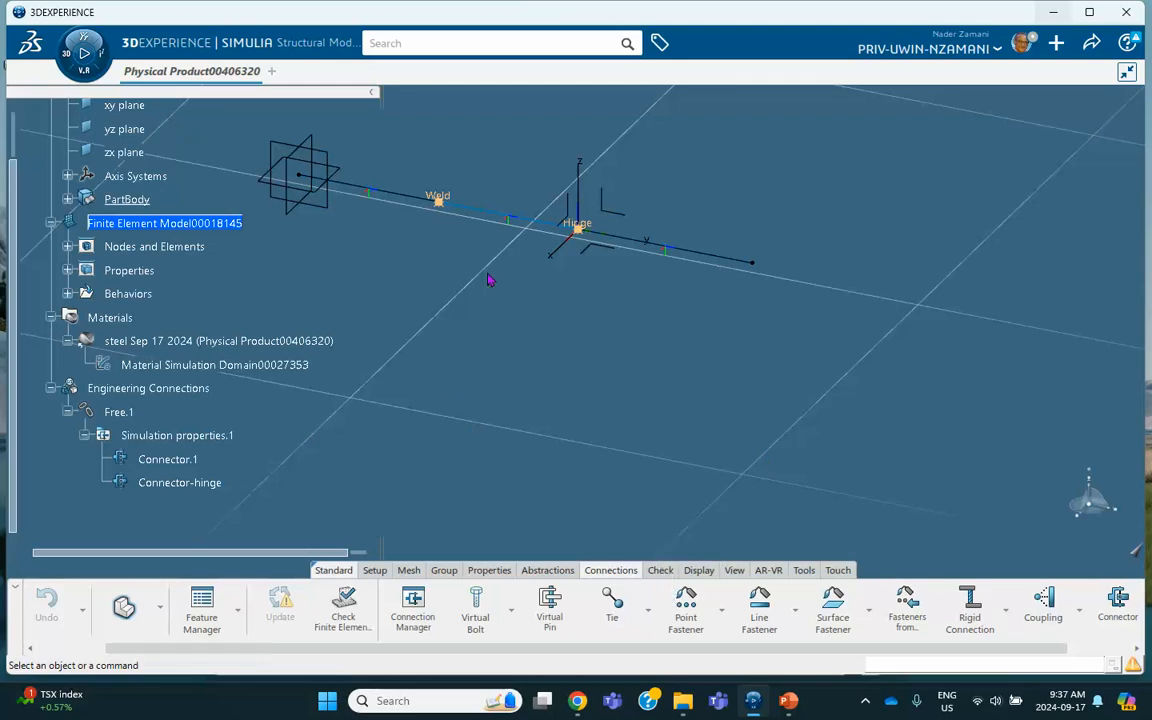
Switch to Structural Scenario Creation and initialize a structural simulation that uses Finite Element Model00018145.
{"action": "left_click", "coordinate": [68, 60]}
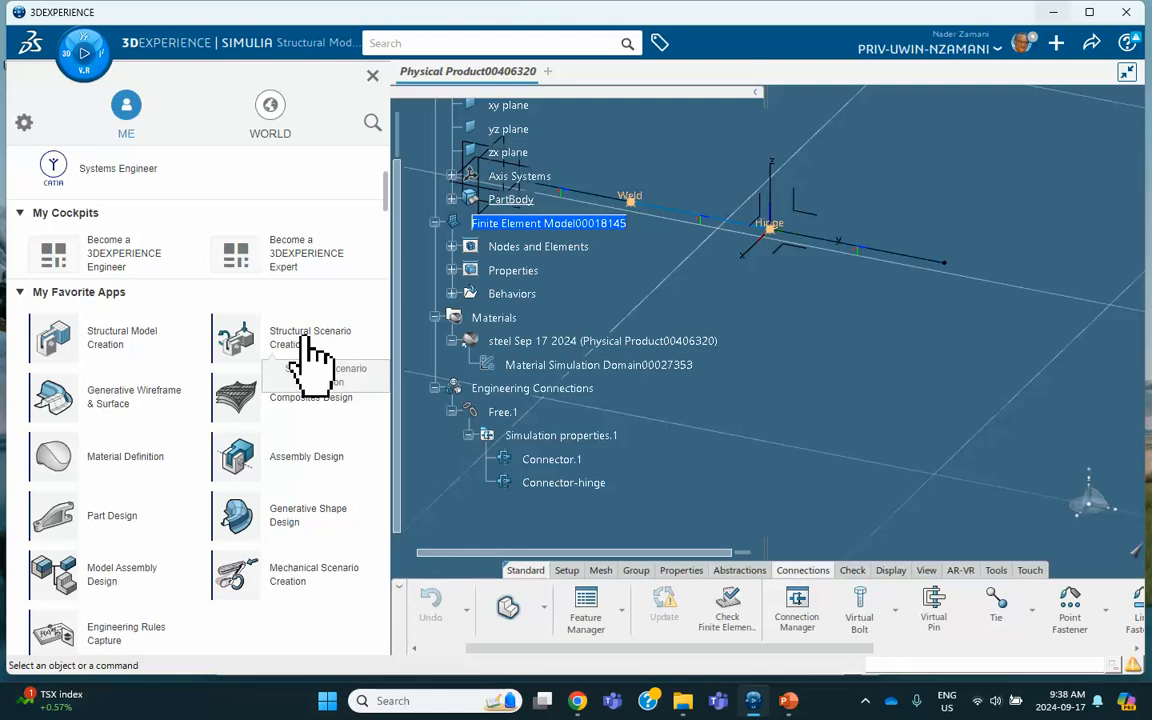
{"action": "left_click", "coordinate": [305, 345]}
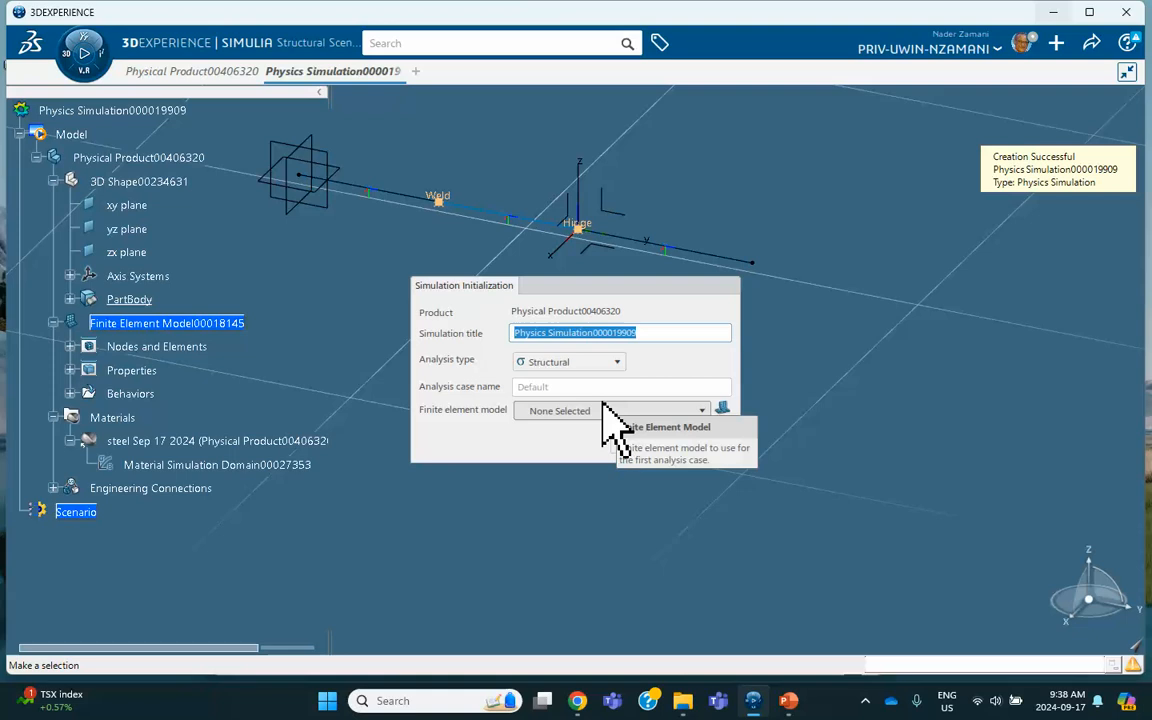
{"action": "left_click", "coordinate": [605, 411]}
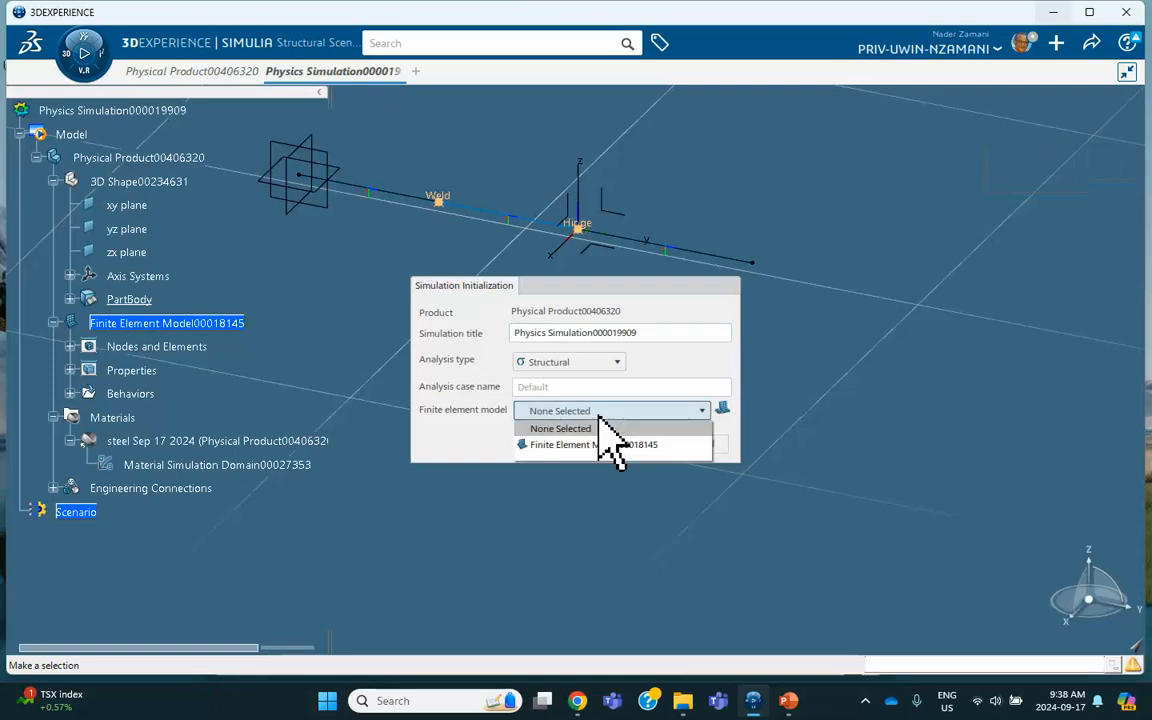
{"action": "left_click", "coordinate": [594, 444]}
{"action": "left_click", "coordinate": [637, 443]}
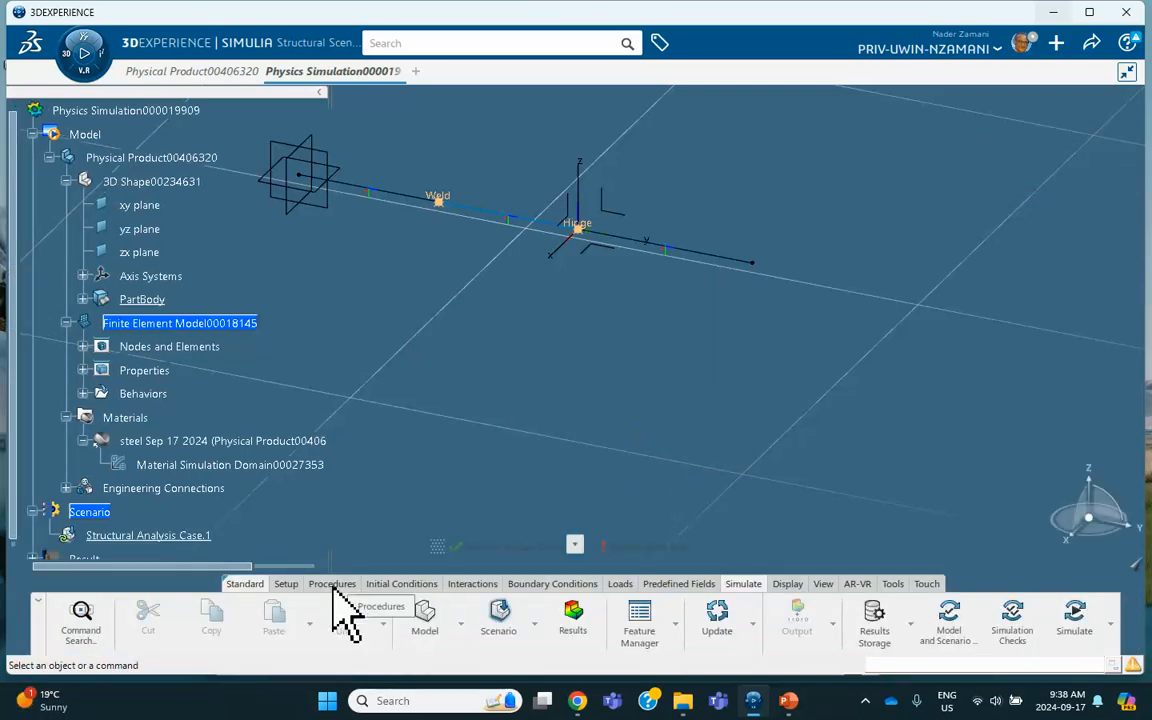
Add a Static Perturbation step with the default settings to the structural analysis case.
{"action": "left_click", "coordinate": [333, 586]}
{"action": "left_click_drag", "start_coordinate": [566, 663], "coordinate": [930, 660]}
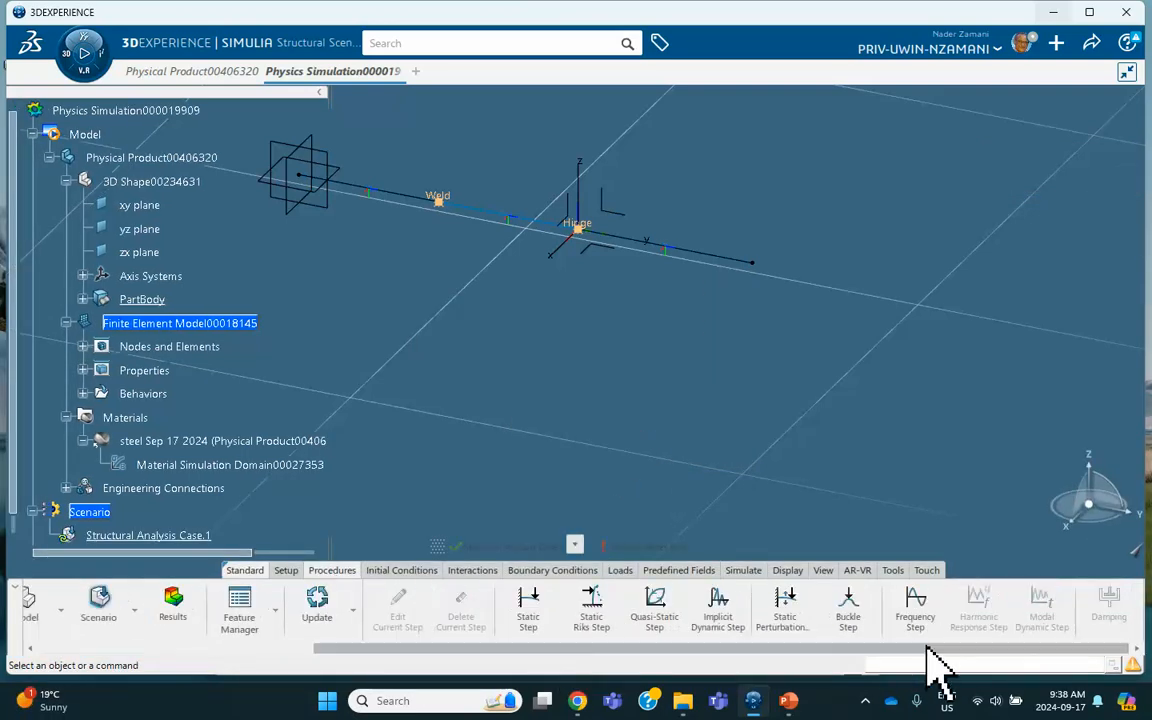
{"action": "left_click", "coordinate": [797, 612]}
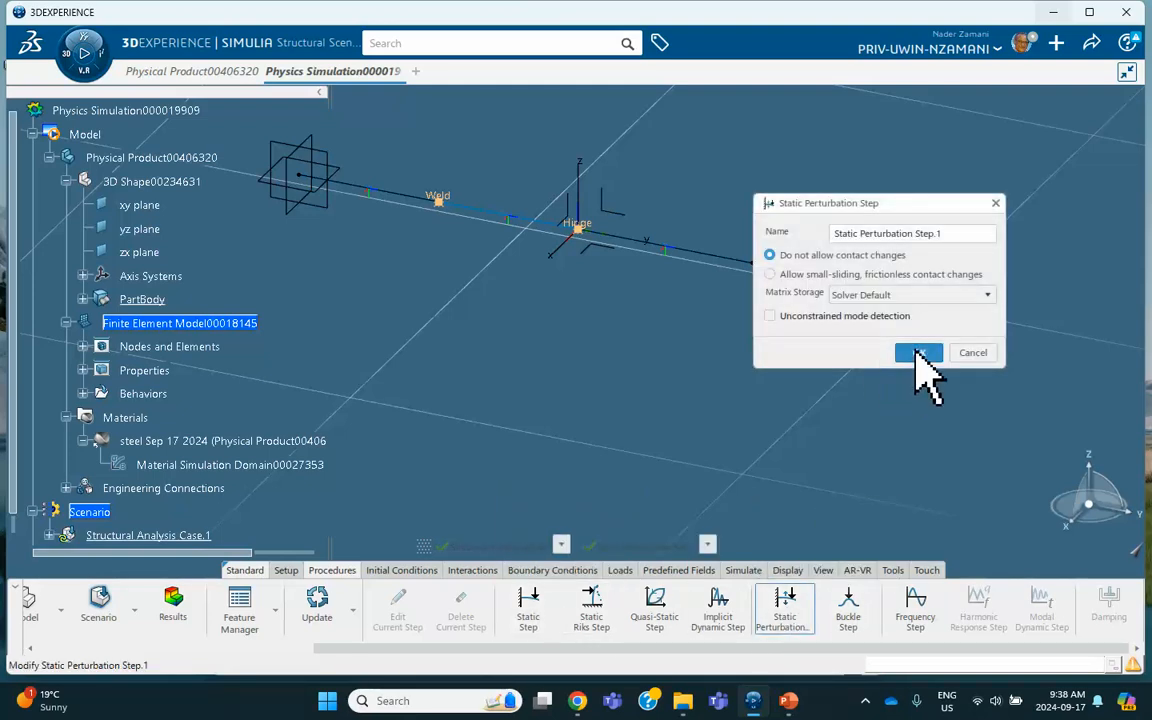
{"action": "left_click", "coordinate": [918, 353]}
Apply a Clamp restraint to the first line's free end vertex, at the opposite end from the hinged segment.
{"action": "middle_click_drag", "start_coordinate": [601, 381], "coordinate": [580, 510]}
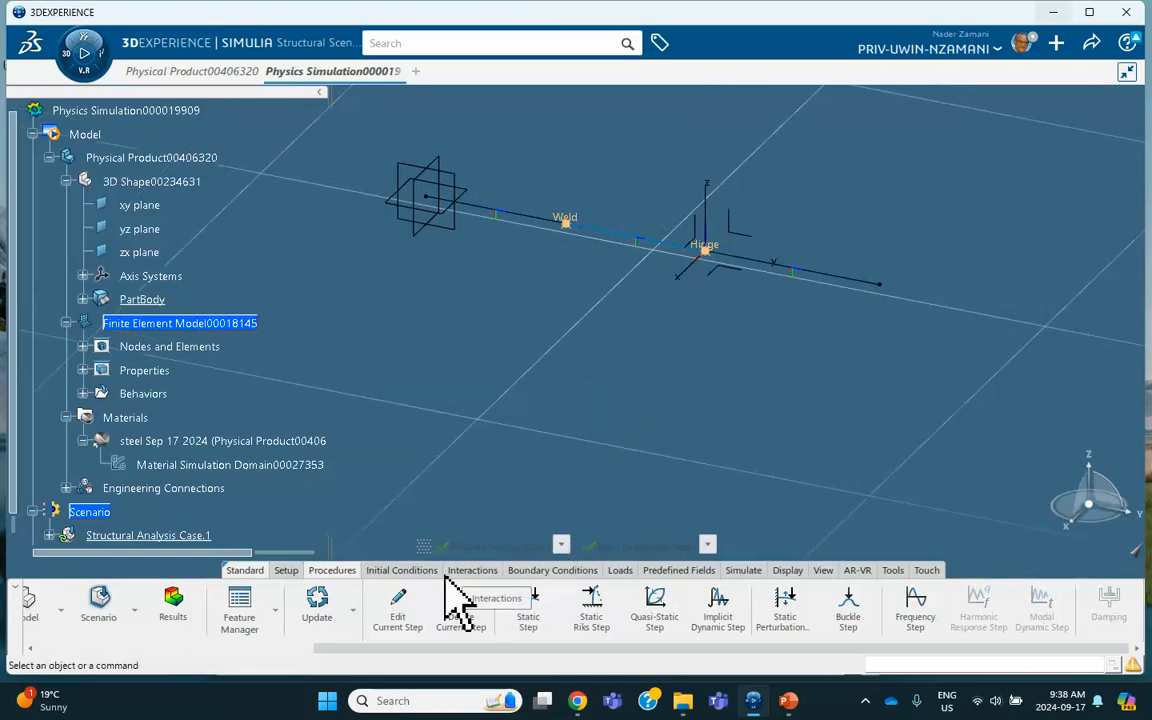
{"action": "left_click", "coordinate": [552, 570]}
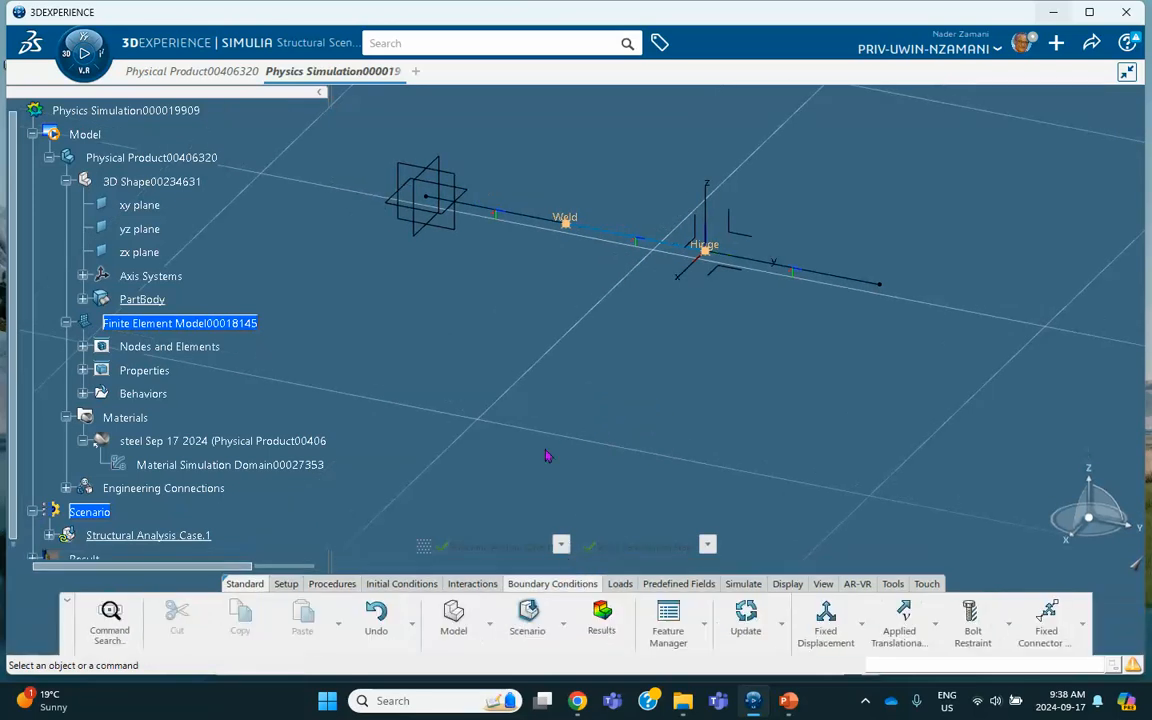
{"action": "middle_click_drag", "start_coordinate": [548, 458], "coordinate": [565, 463]}
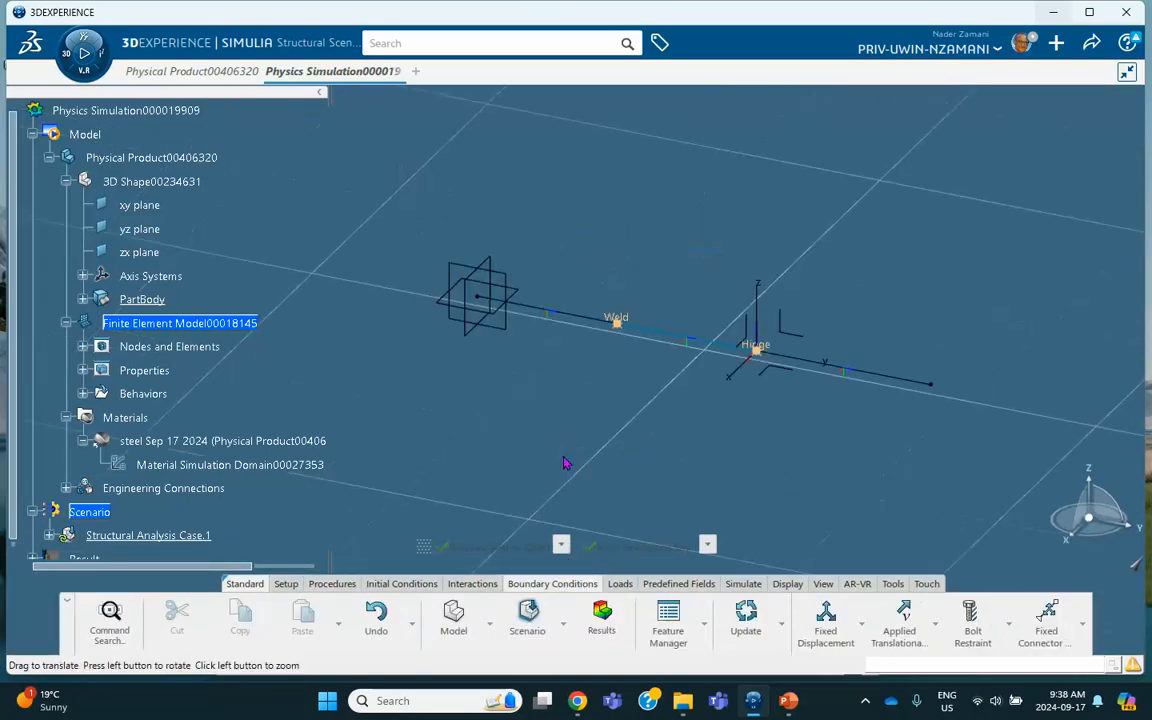
{"action": "left_click", "coordinate": [862, 623]}
{"action": "left_click", "coordinate": [845, 426]}
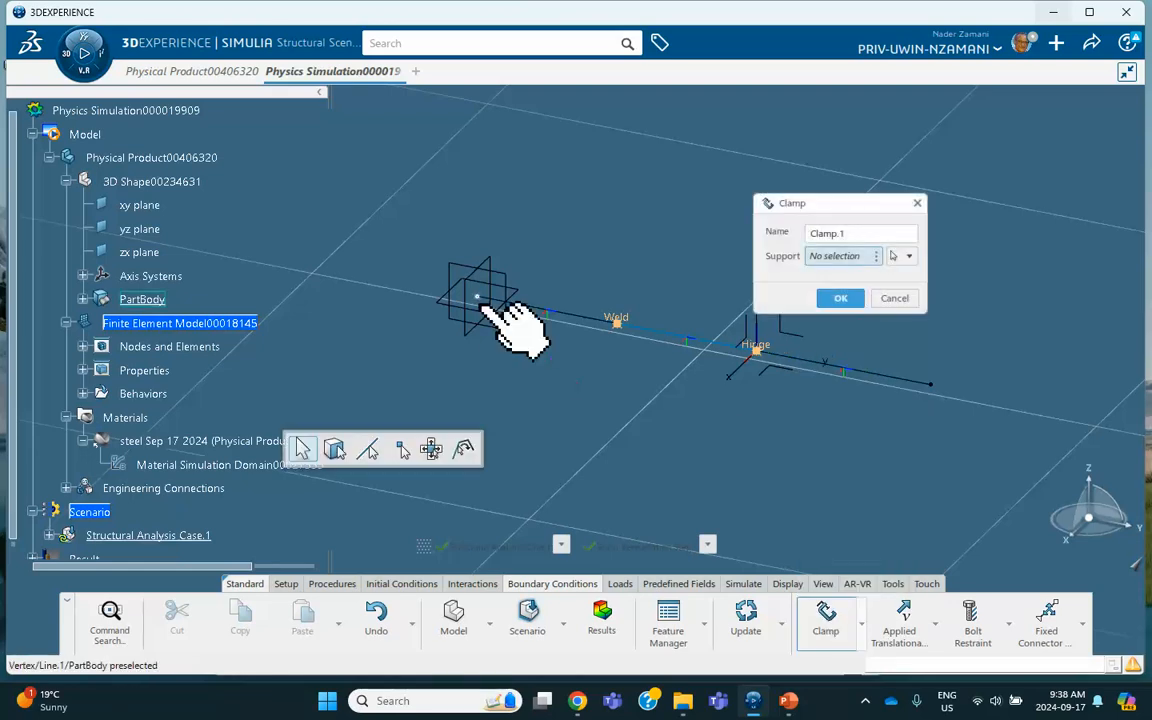
{"action": "left_click", "coordinate": [480, 298]}
{"action": "left_click", "coordinate": [843, 298]}
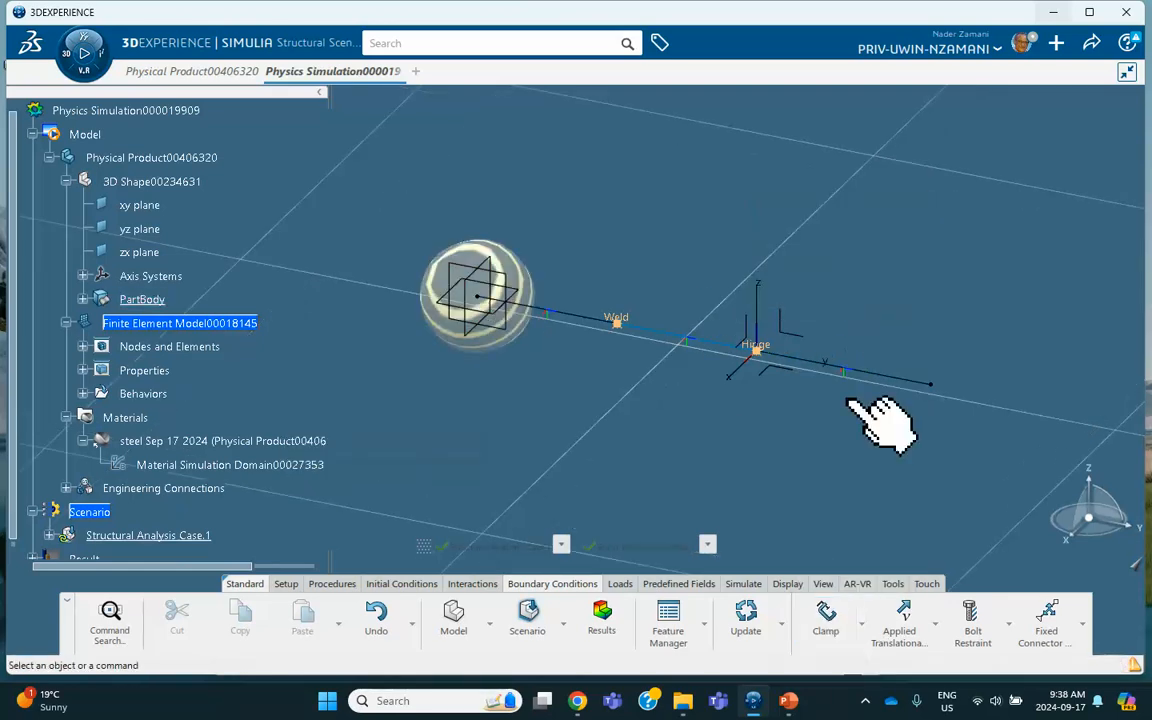
Apply a Fixed Displacement to the third line's free end vertex, restraining translation X and Z and rotation Y and Z in the global axis system.
{"action": "left_click", "coordinate": [860, 622]}
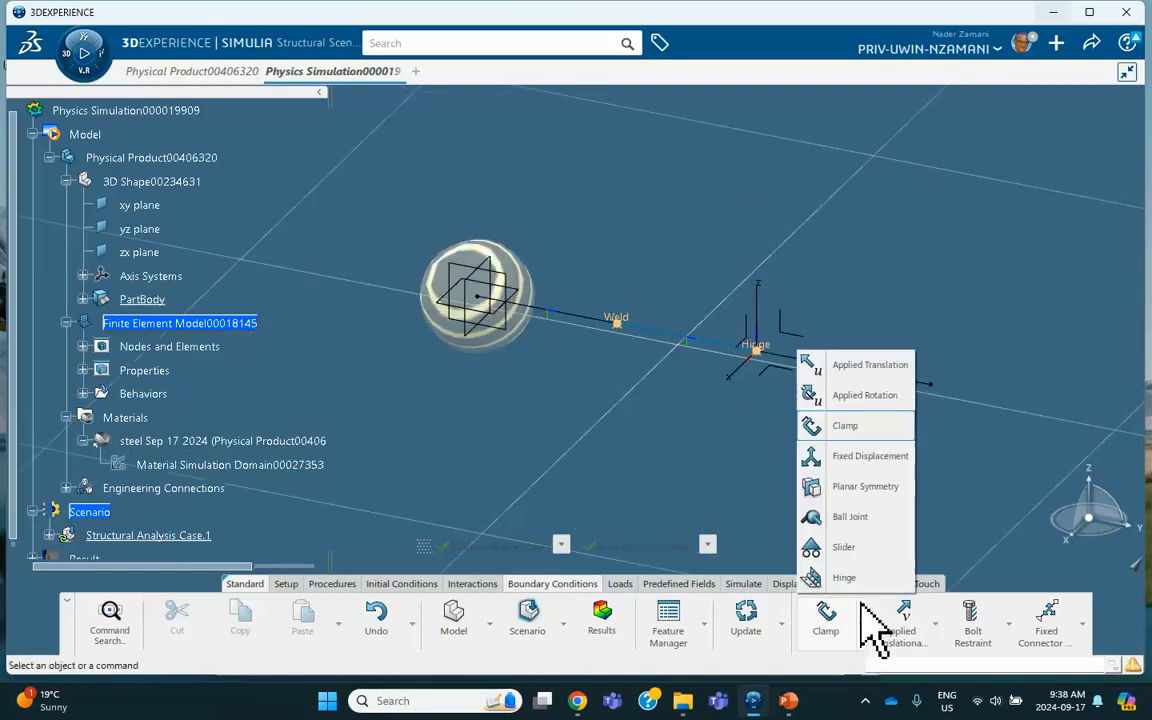
{"action": "left_click", "coordinate": [860, 457]}
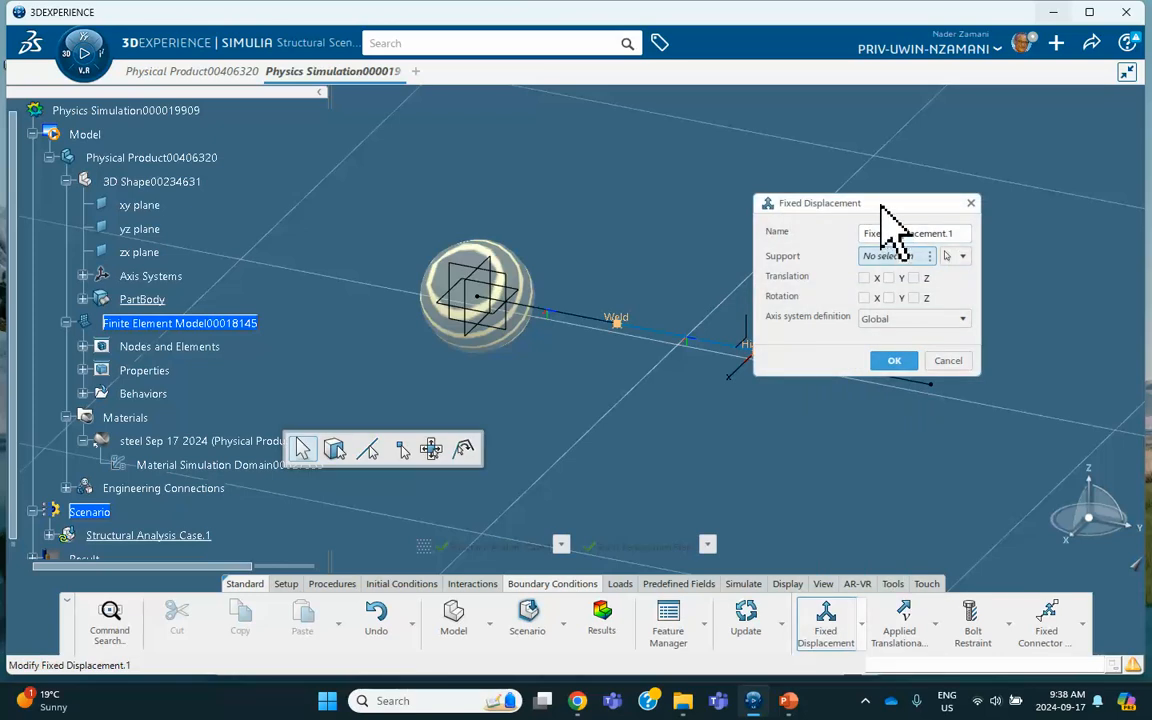
{"action": "left_click_drag", "start_coordinate": [880, 204], "coordinate": [956, 152]}
{"action": "left_click", "coordinate": [930, 384]}
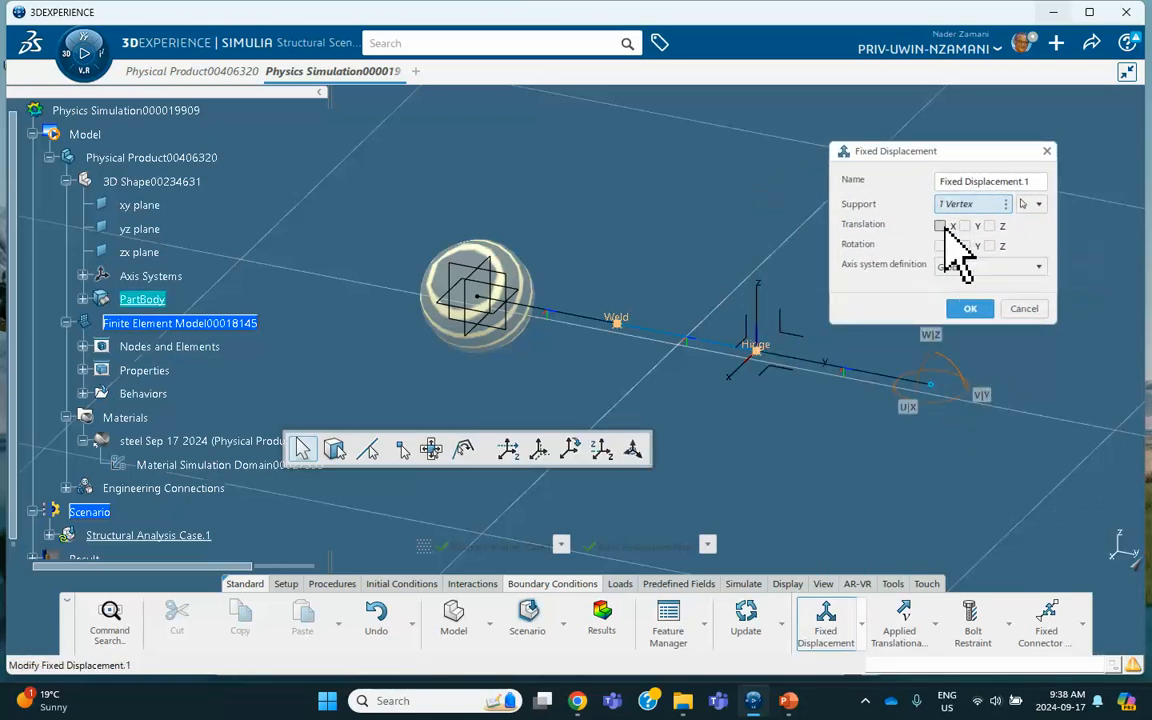
{"action": "left_click", "coordinate": [940, 226]}
{"action": "left_click", "coordinate": [989, 226]}
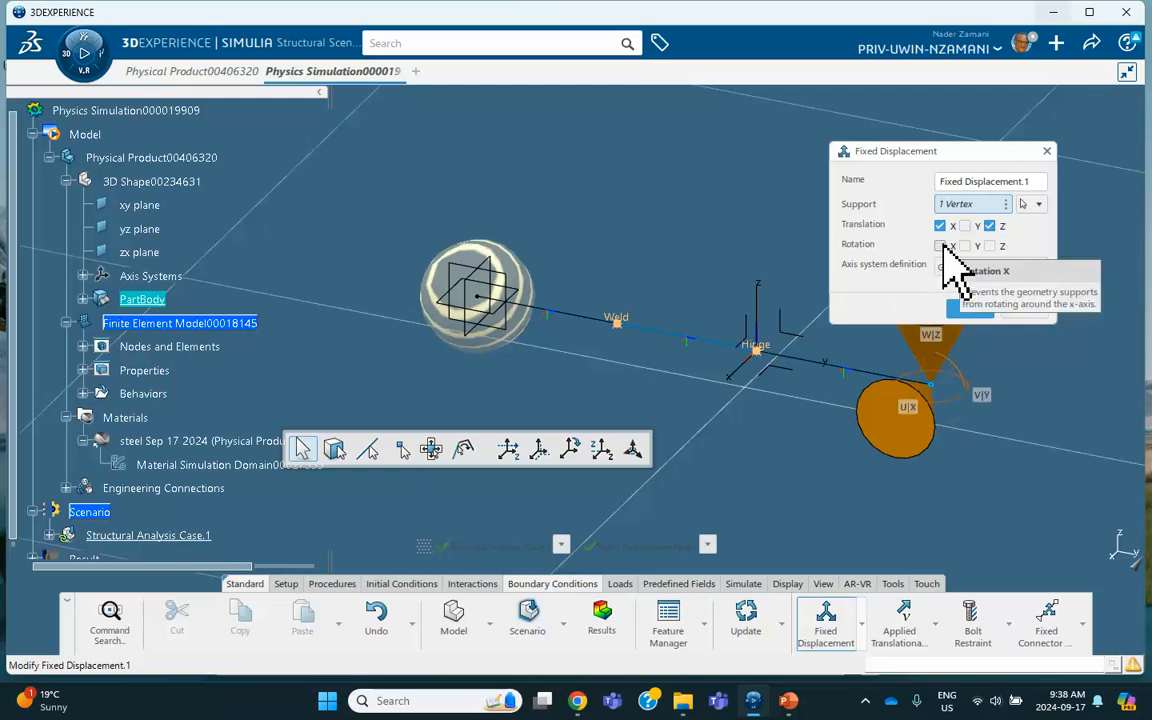
{"action": "left_click", "coordinate": [965, 246]}
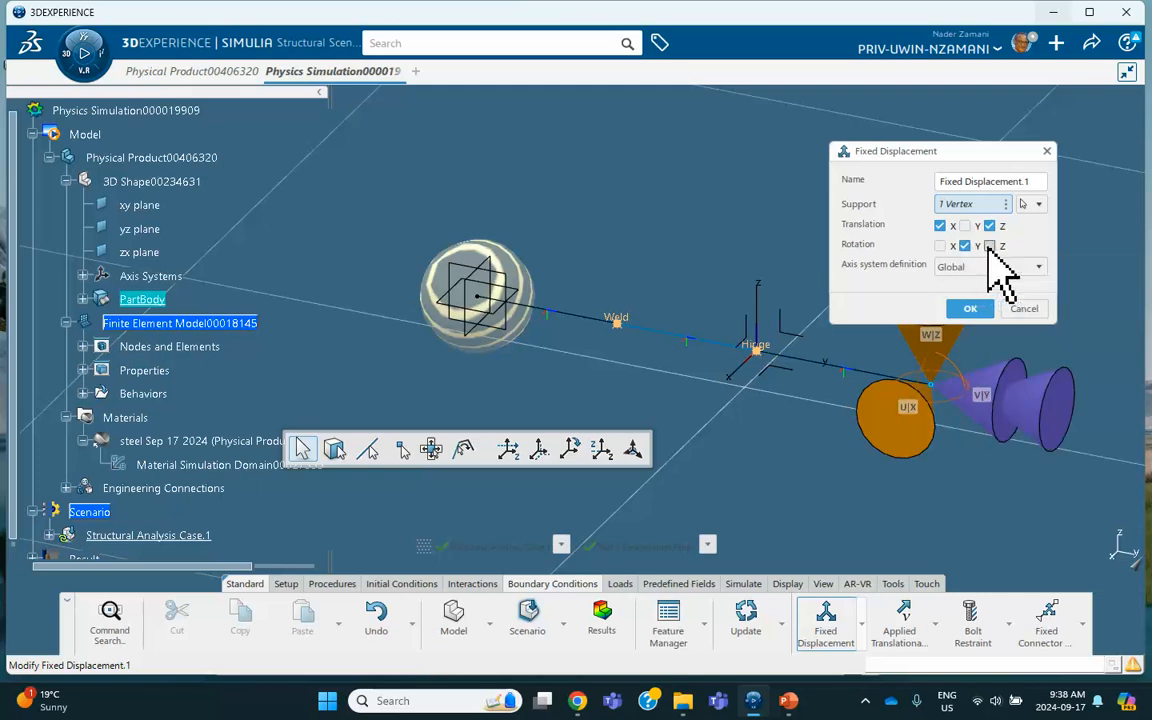
{"action": "left_click", "coordinate": [989, 246]}
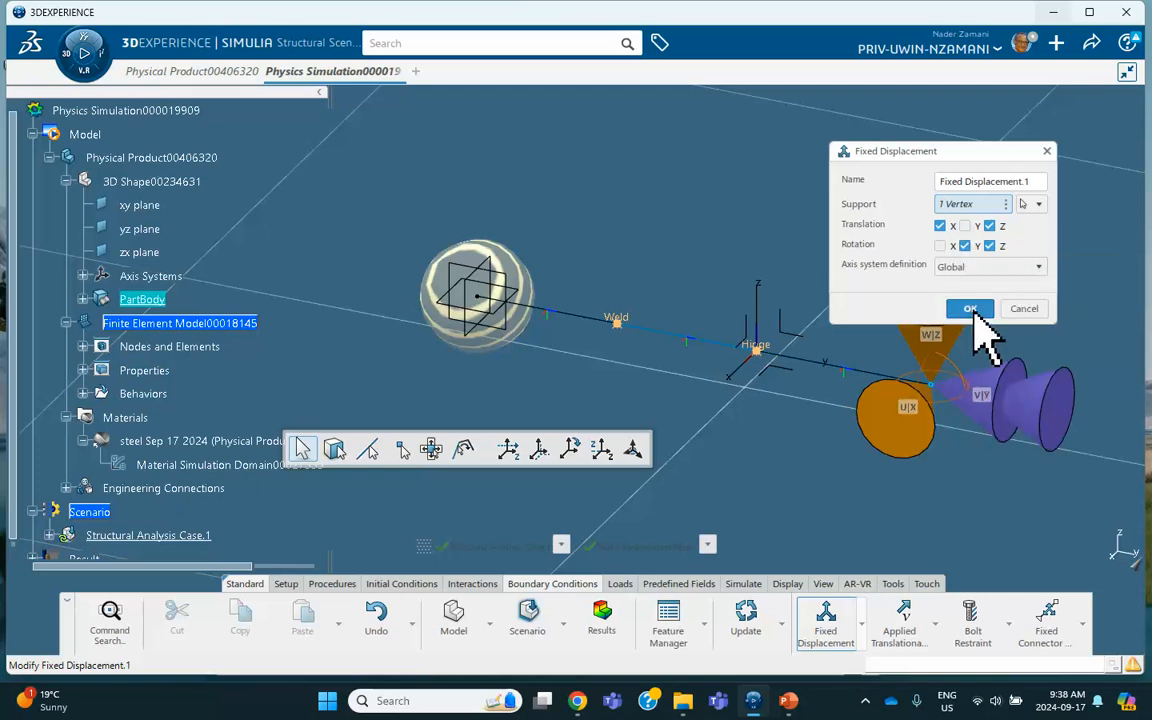
{"action": "left_click", "coordinate": [970, 309]}
Start a Force load and select the first line's end vertex at the weld junction as its support.
{"action": "middle_click_drag", "start_coordinate": [777, 267], "coordinate": [738, 265]}
{"action": "left_click", "coordinate": [720, 237]}
{"action": "middle_click_drag", "start_coordinate": [675, 336], "coordinate": [748, 323]}
{"action": "left_click", "coordinate": [743, 363]}
{"action": "left_click", "coordinate": [626, 587]}
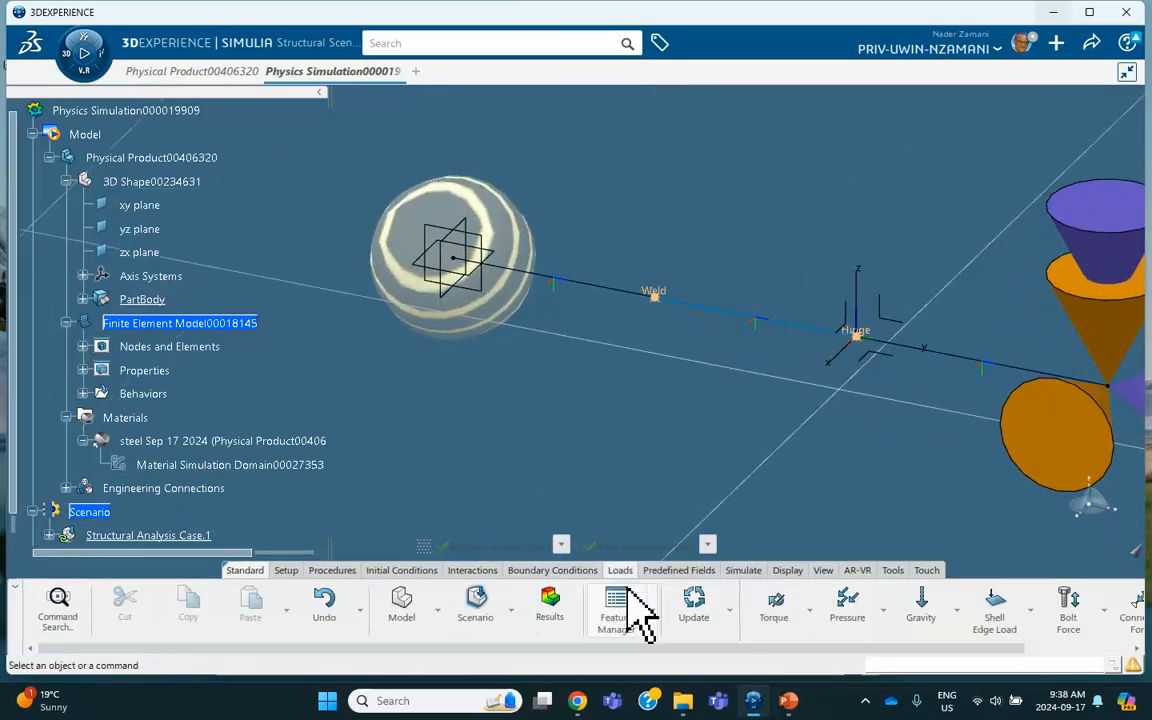
{"action": "left_click", "coordinate": [811, 612]}
{"action": "left_click", "coordinate": [785, 412]}
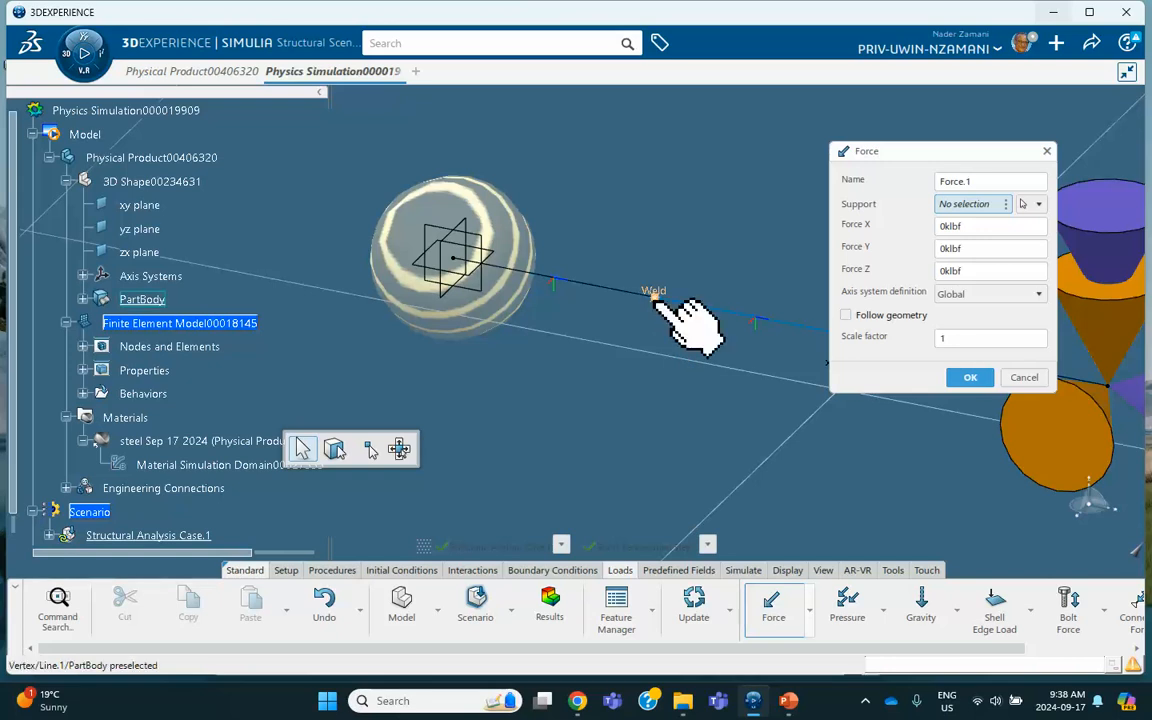
{"action": "middle_click_drag", "start_coordinate": [669, 368], "coordinate": [549, 302]}
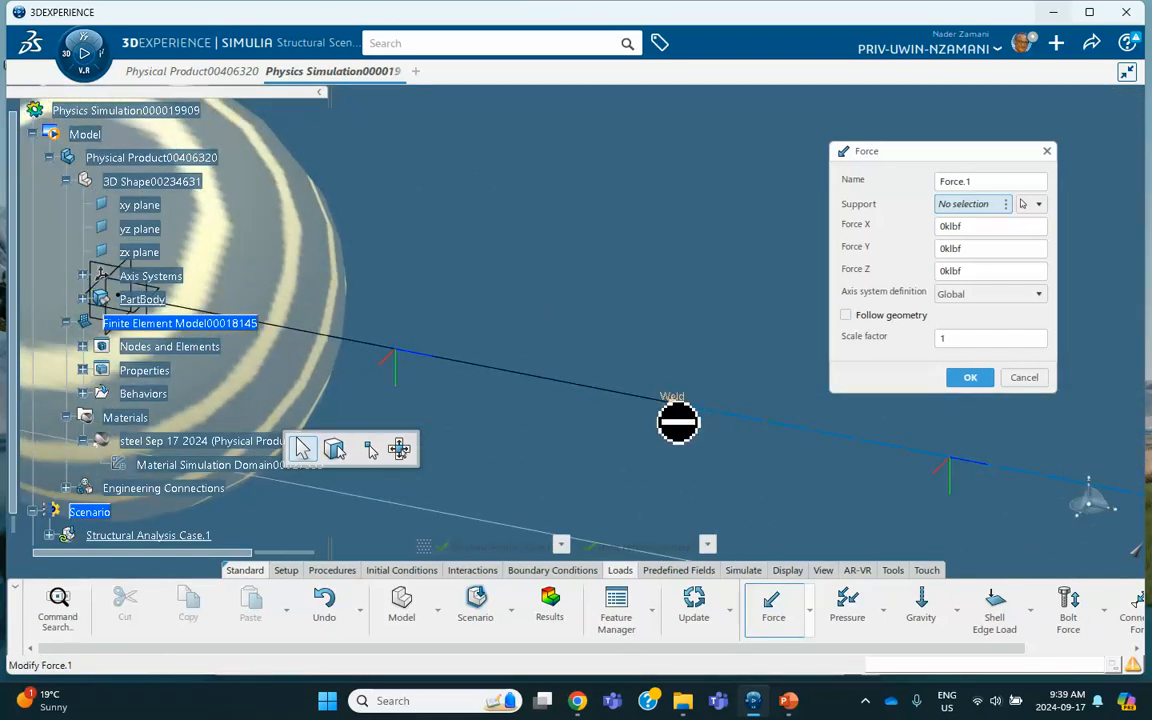
{"action": "left_click", "coordinate": [676, 407]}
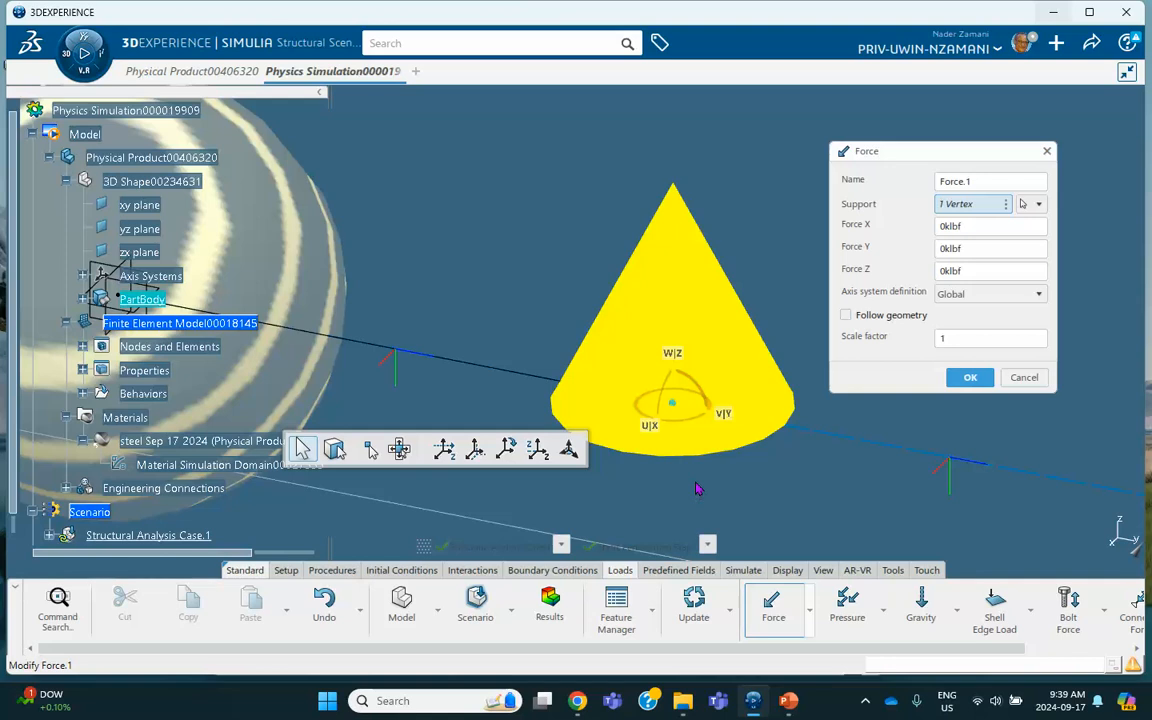
Set the force at the weld junction to -8 klbf in global Z and complete the load.
{"action": "left_click", "coordinate": [968, 270]}
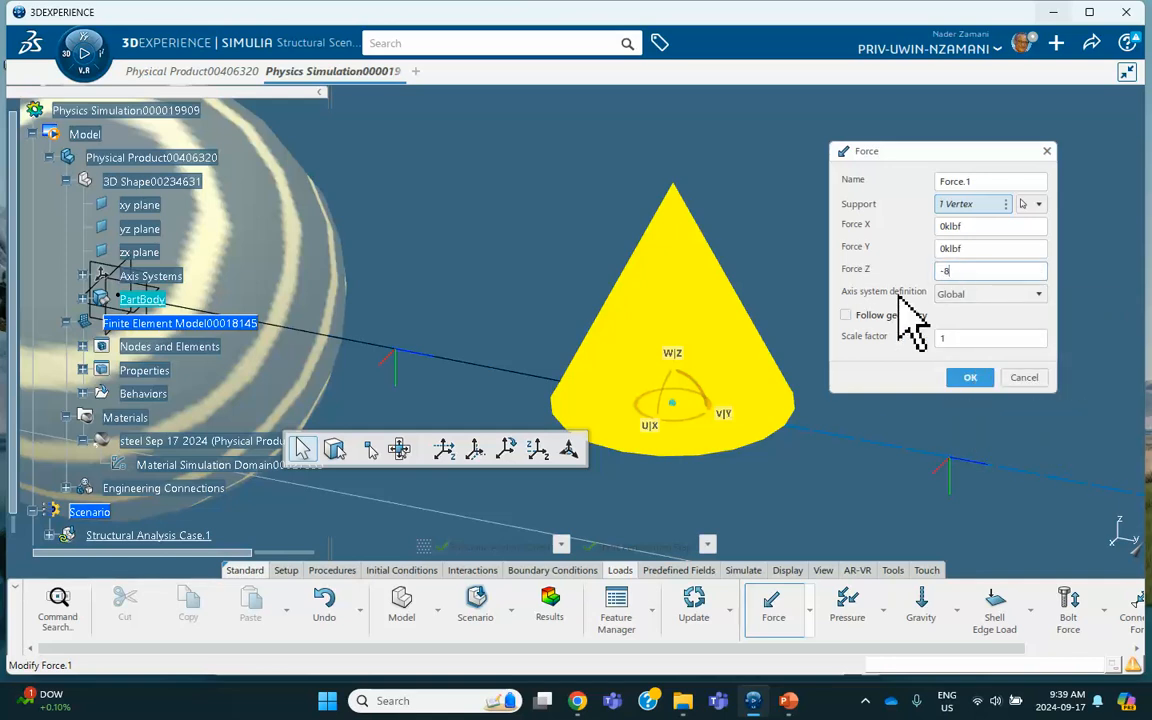
{"action": "type", "text": "-8"}
{"action": "left_click", "coordinate": [984, 250]}
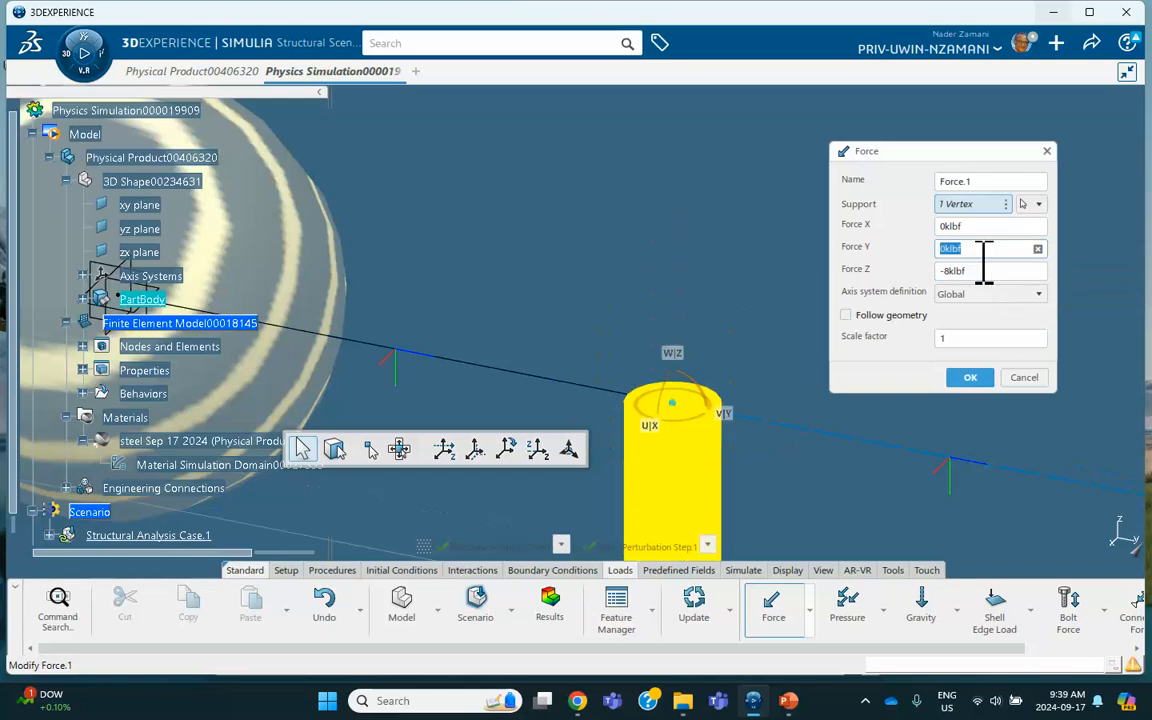
{"action": "middle_click_drag", "start_coordinate": [671, 380], "coordinate": [600, 258]}
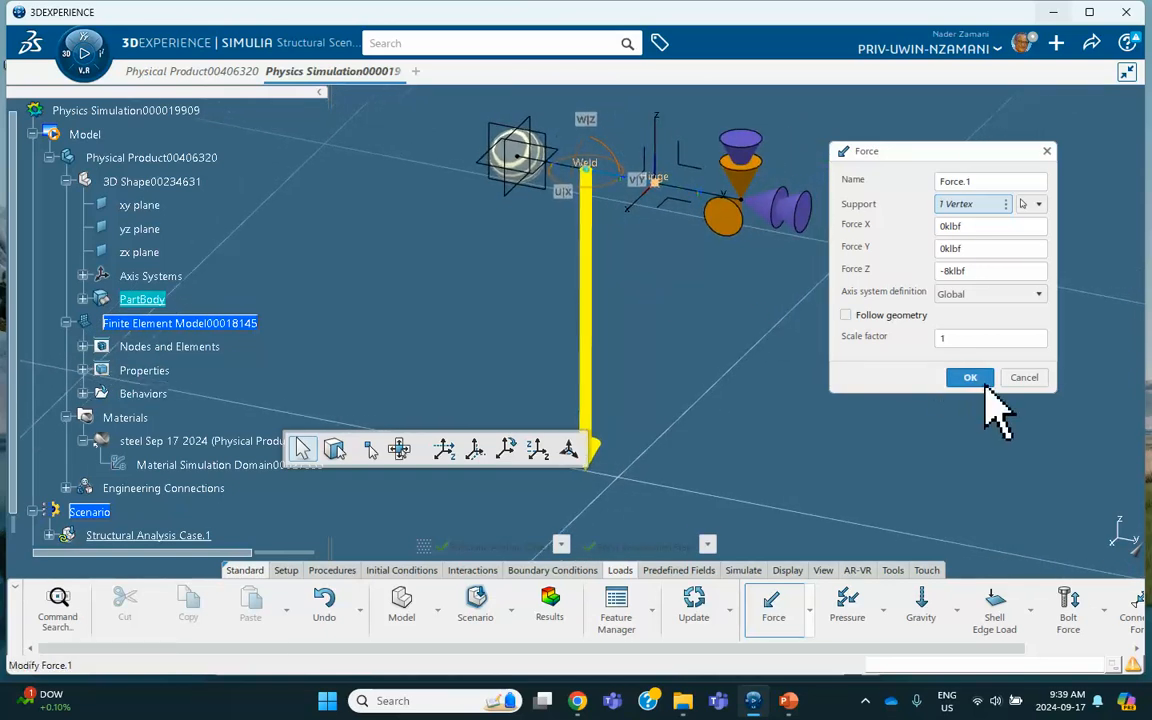
{"action": "left_click", "coordinate": [966, 379]}
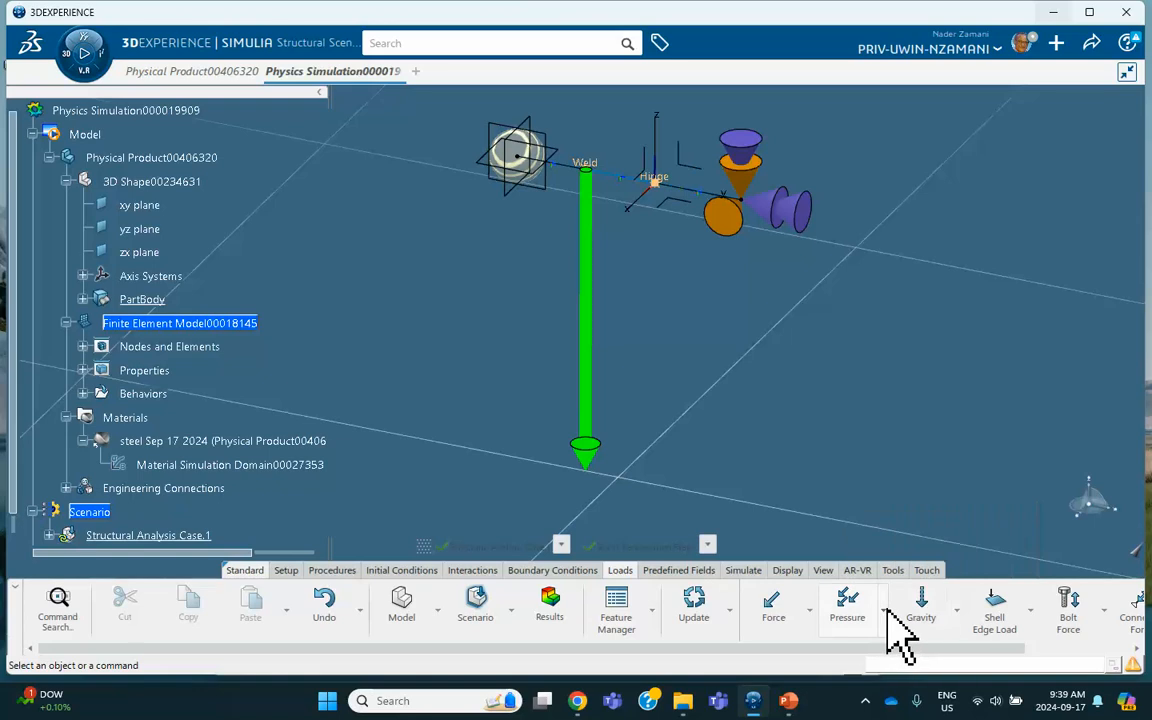
Apply a Torque of -30000 lbfxft about global X to the third line's free end vertex.
{"action": "left_click", "coordinate": [810, 610]}
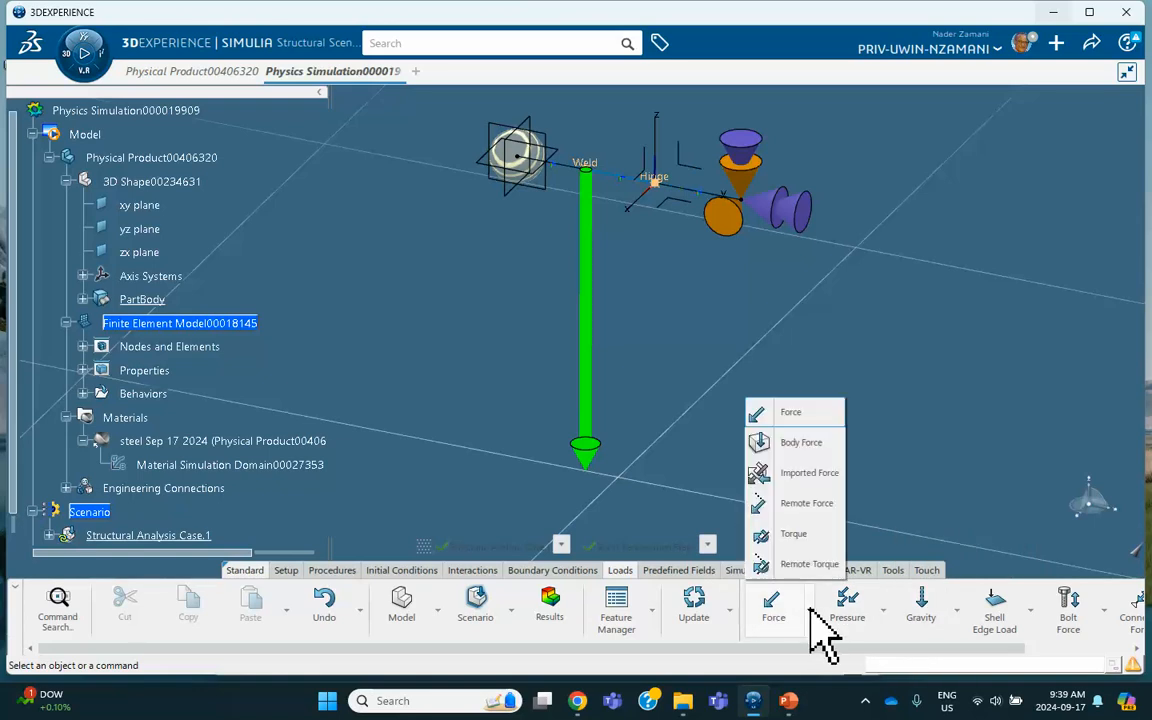
{"action": "left_click", "coordinate": [790, 537]}
{"action": "left_click", "coordinate": [748, 202]}
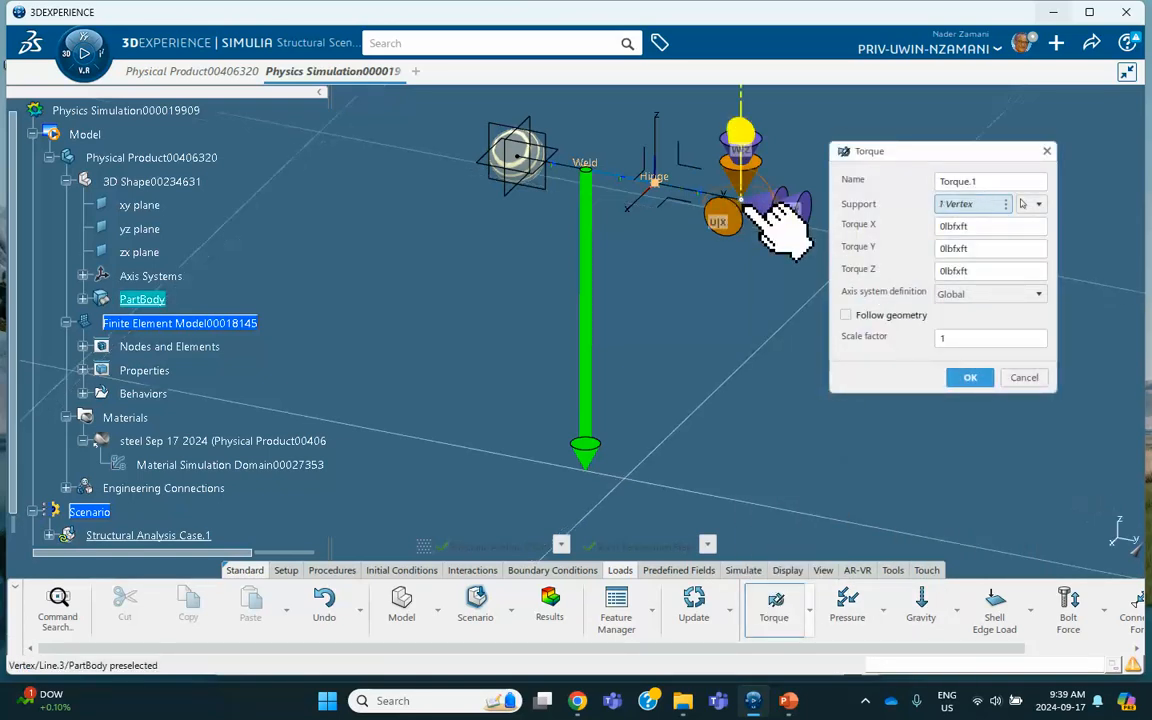
{"action": "left_click", "coordinate": [947, 233]}
{"action": "left_click", "coordinate": [948, 234]}
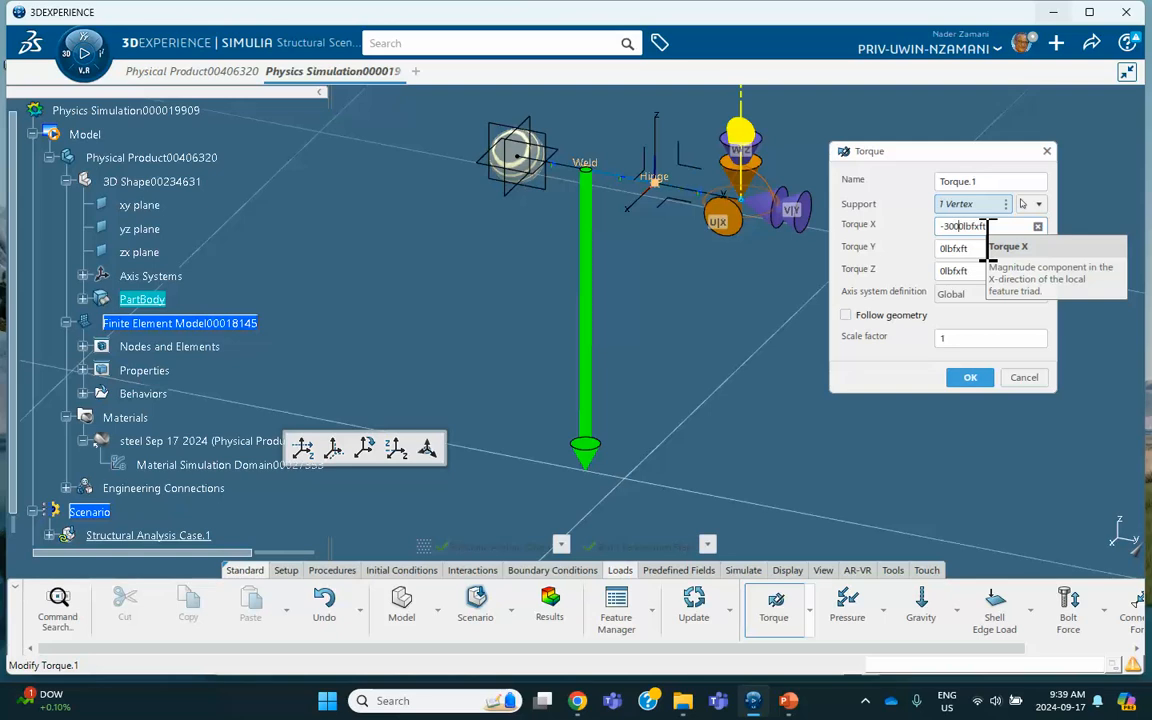
{"action": "type", "text": "-3000"}
{"action": "key", "text": "Delete"}
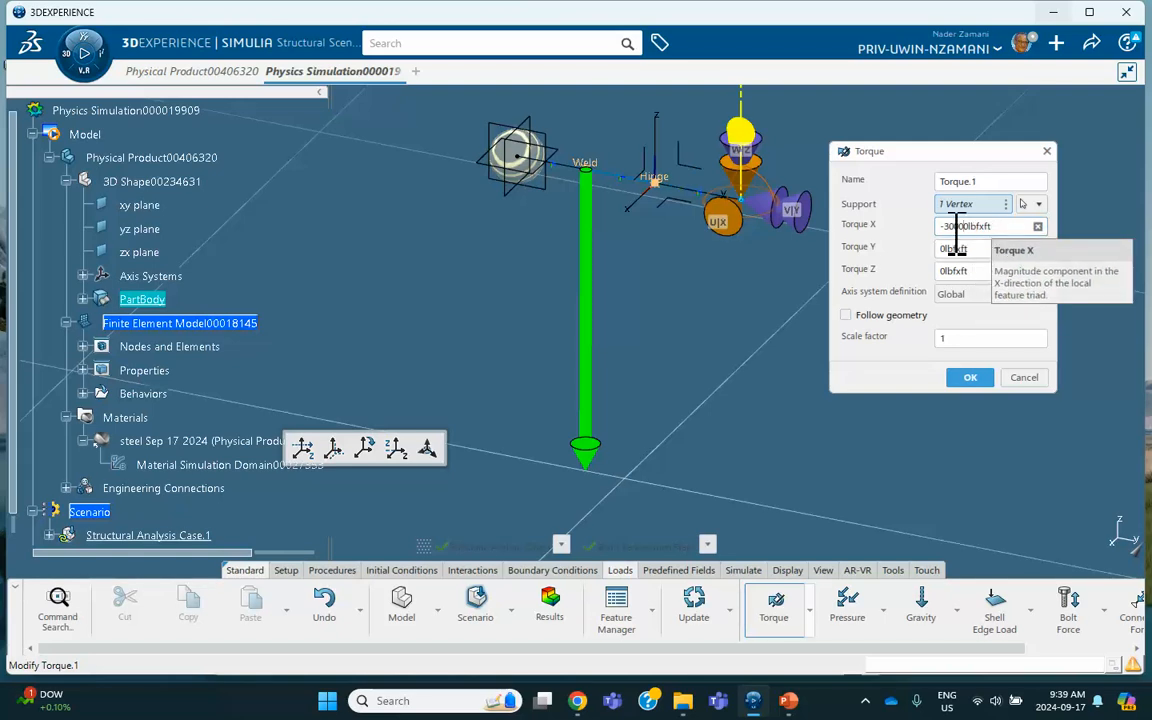
{"action": "left_click", "coordinate": [969, 377]}
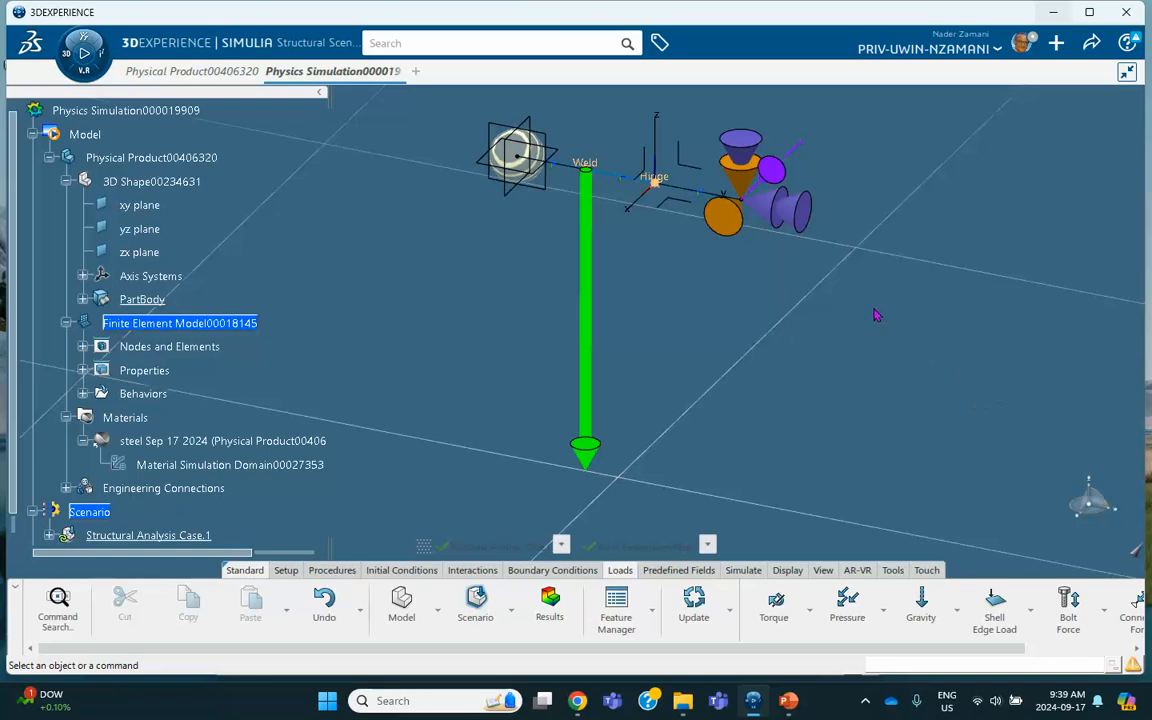
Run the Model and Scenario Checks, review the diagnostics, and close the reports.
{"action": "middle_click_drag", "start_coordinate": [873, 315], "coordinate": [895, 380]}
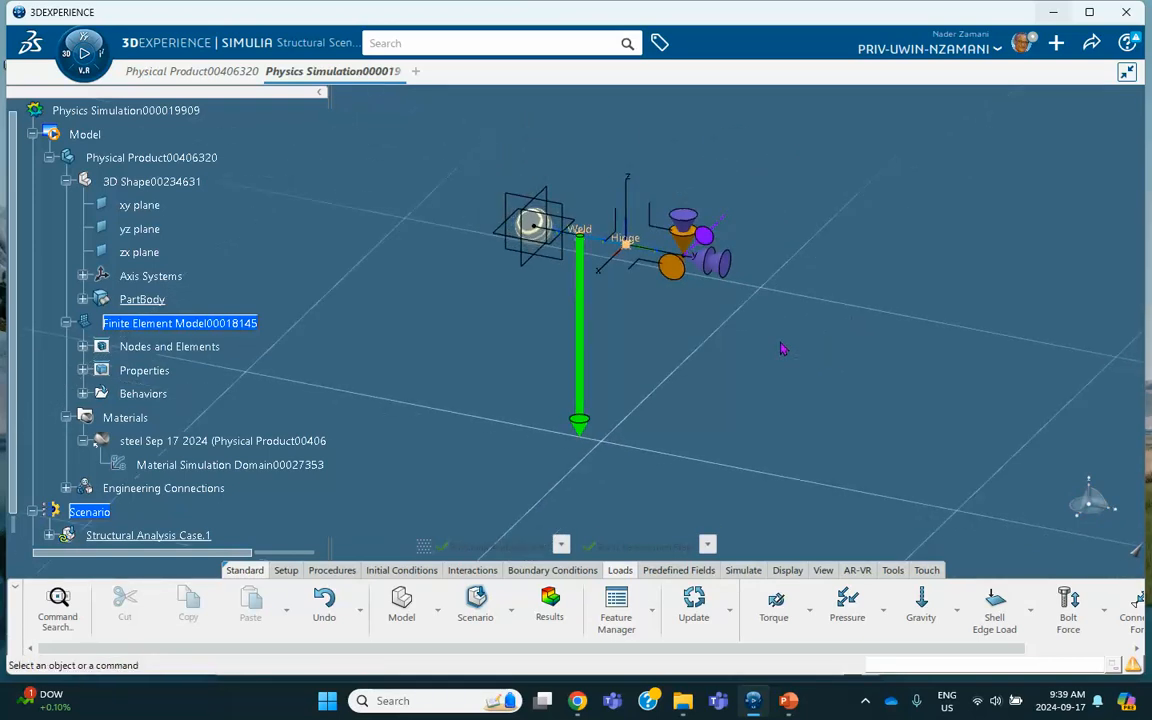
{"action": "middle_click_drag", "start_coordinate": [838, 355], "coordinate": [738, 330]}
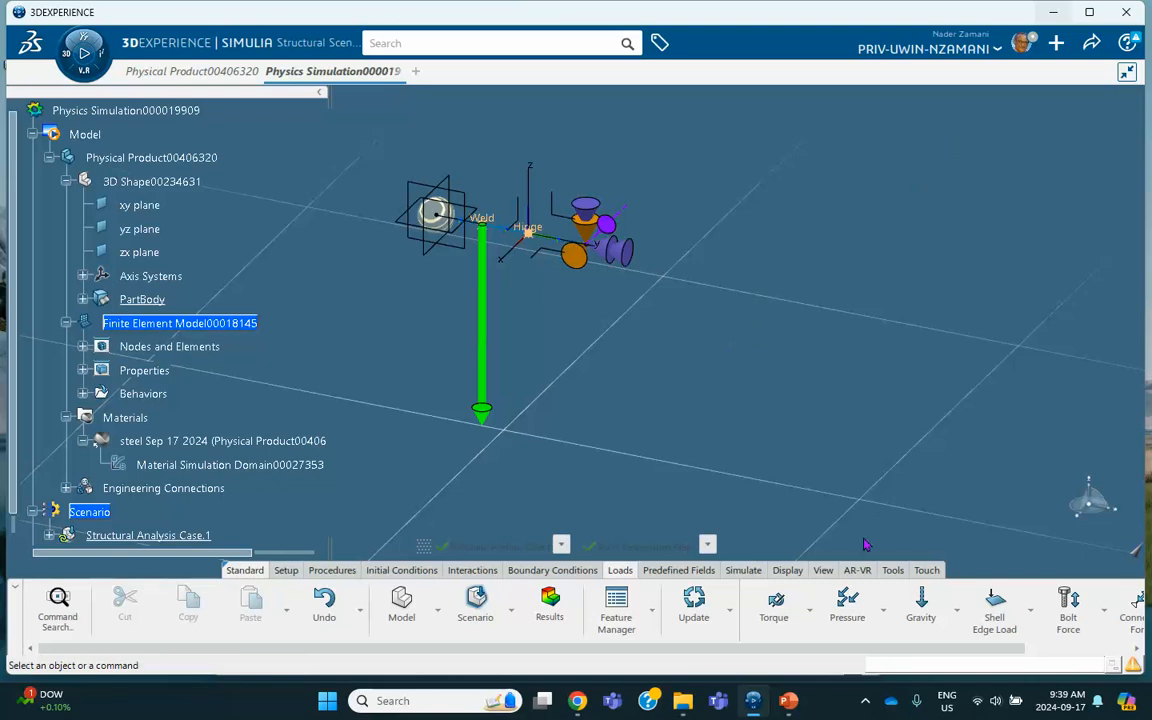
{"action": "left_click", "coordinate": [745, 570]}
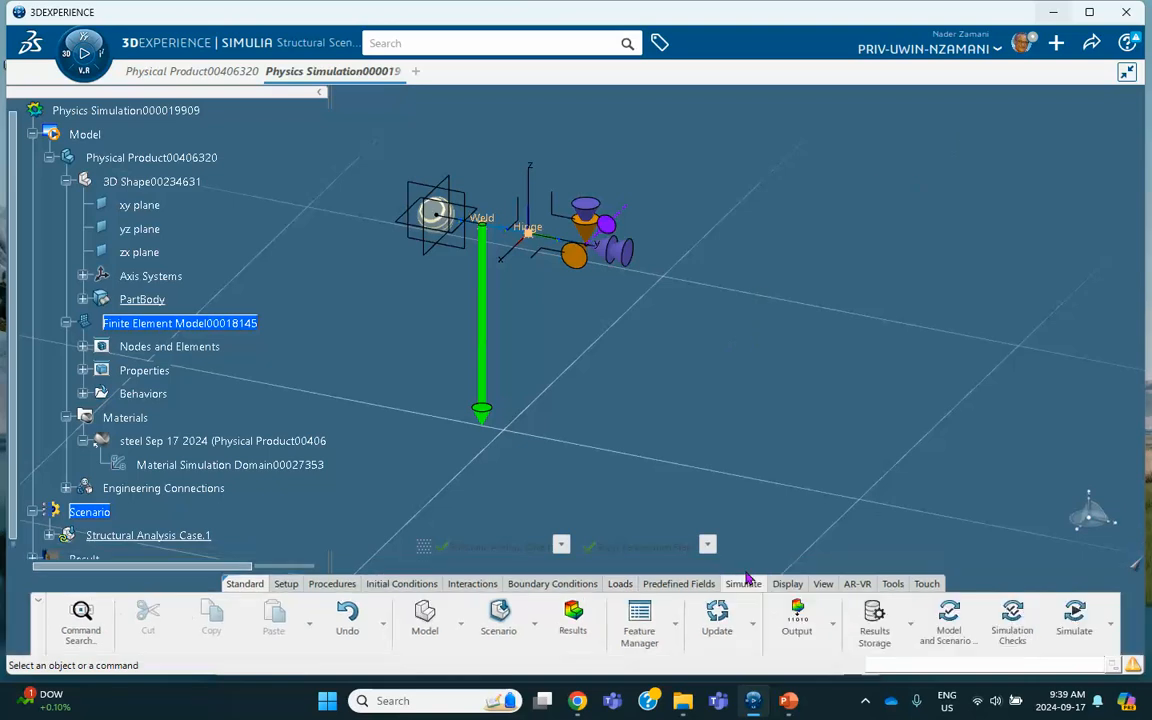
{"action": "left_click", "coordinate": [952, 638]}
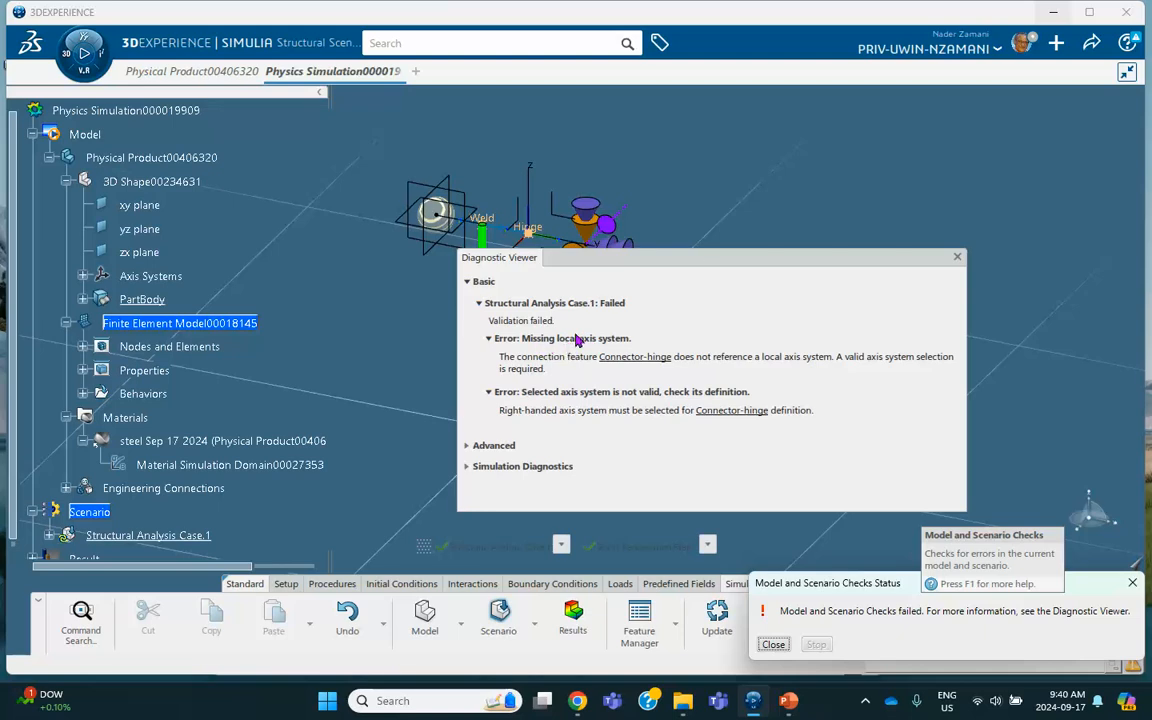
{"action": "left_click", "coordinate": [956, 258]}
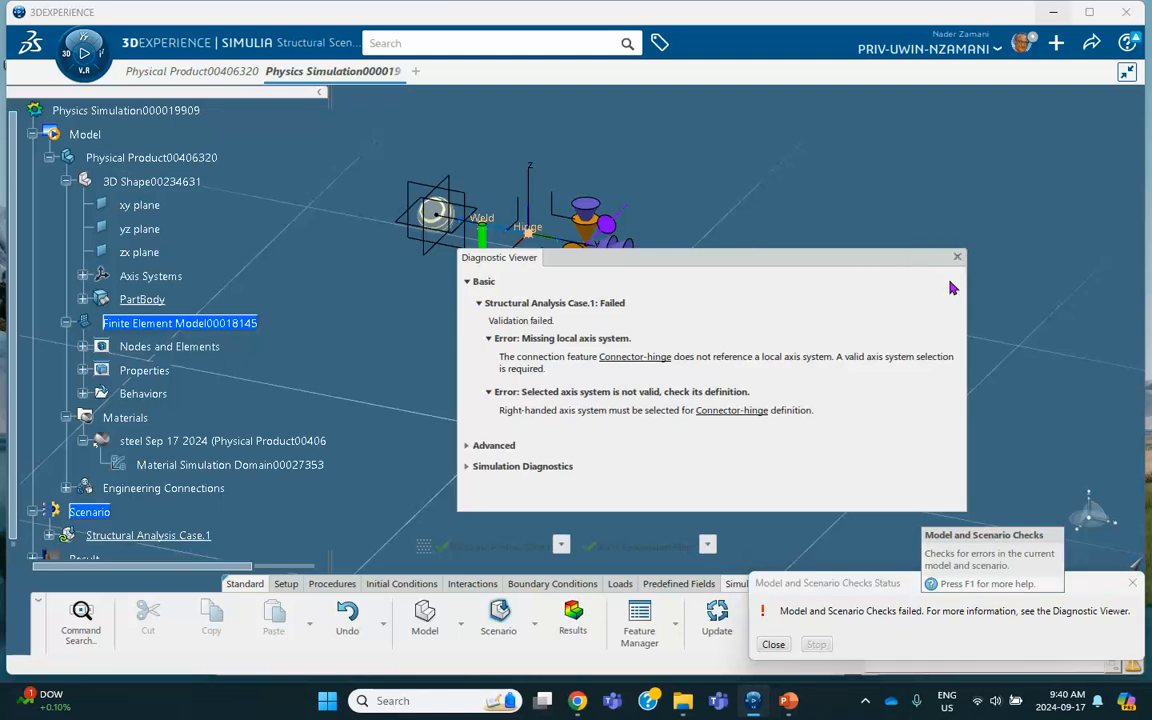
{"action": "left_click", "coordinate": [775, 644]}
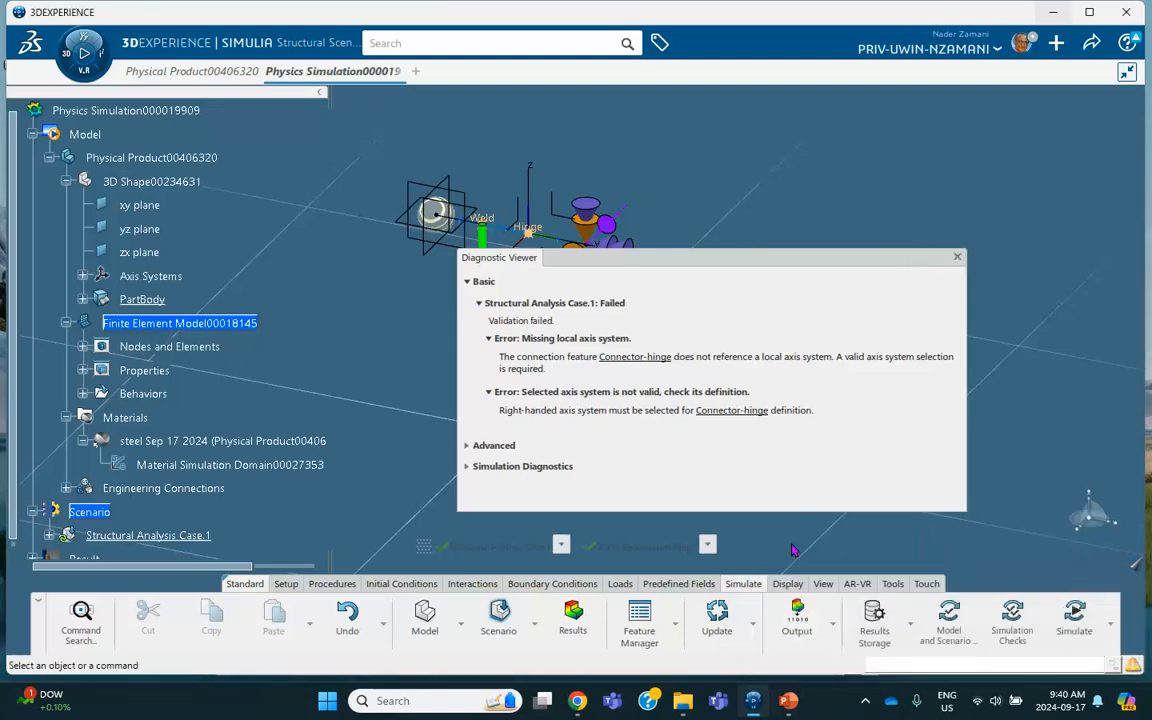
{"action": "left_click", "coordinate": [956, 258]}
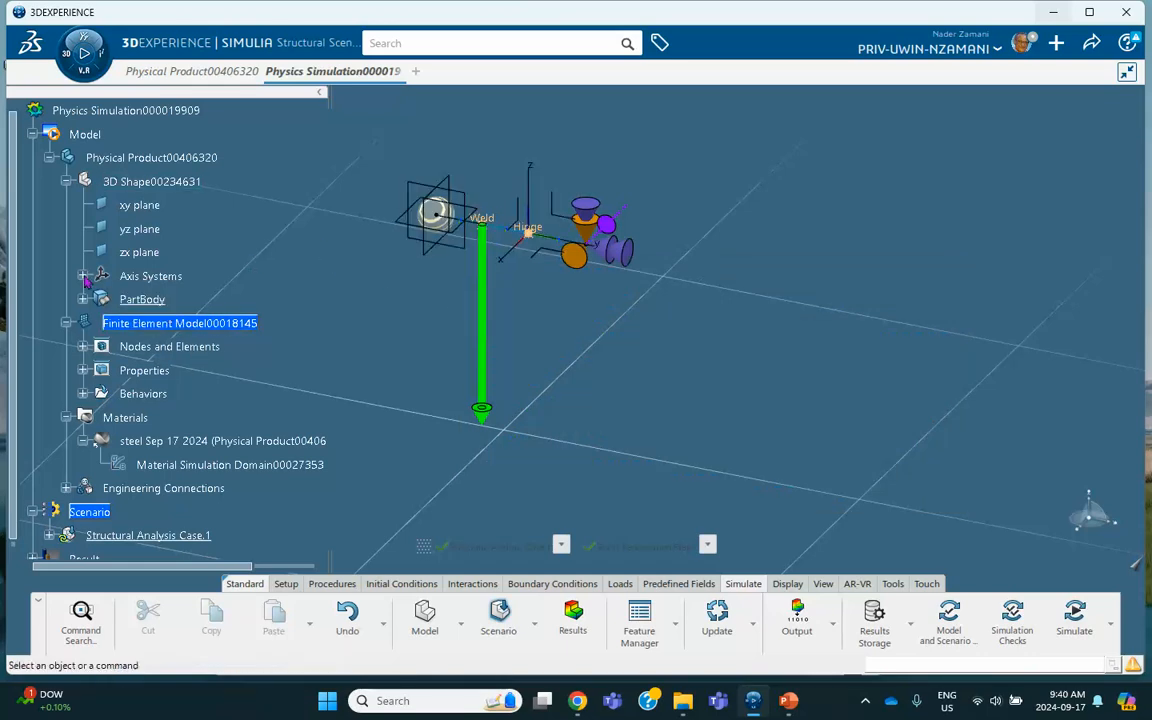
Edit the hinge connector under the Free.1 engineering connection, assigning the axis system at the hinge junction as its local axis system.
{"action": "scroll", "coordinate": [175, 290], "scroll_direction": "down", "scroll_amount": 3}
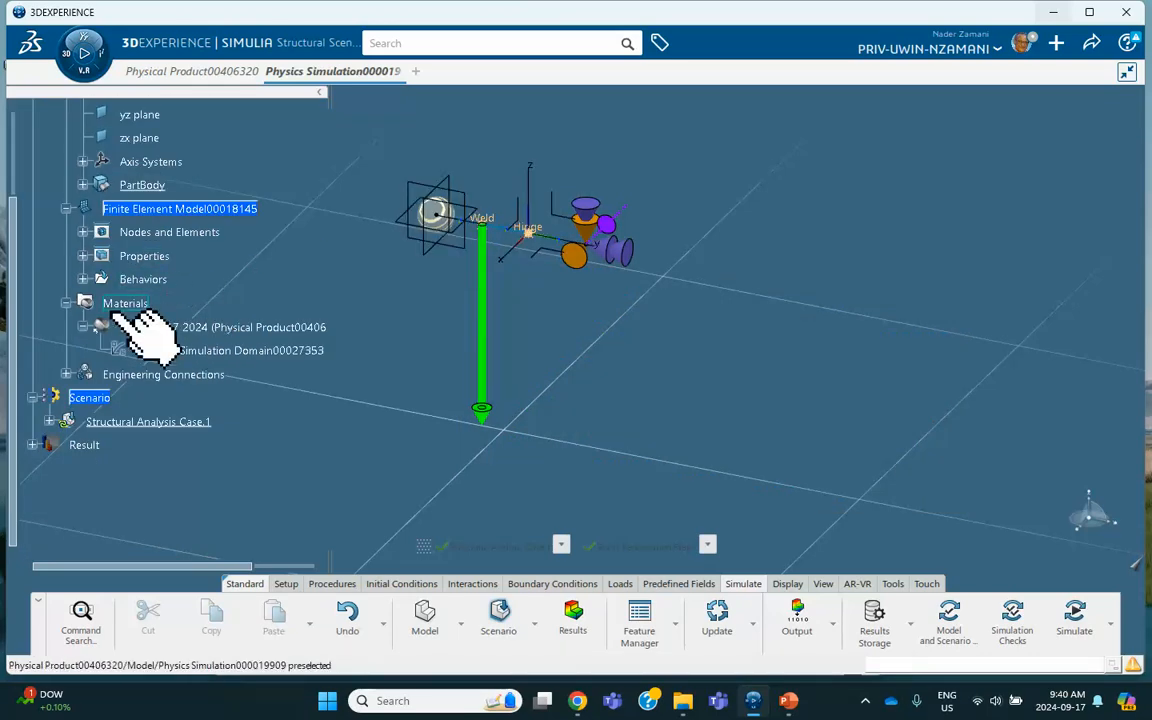
{"action": "left_click", "coordinate": [65, 374]}
{"action": "left_click", "coordinate": [84, 398]}
{"action": "scroll", "coordinate": [215, 365], "scroll_direction": "down", "scroll_amount": 2}
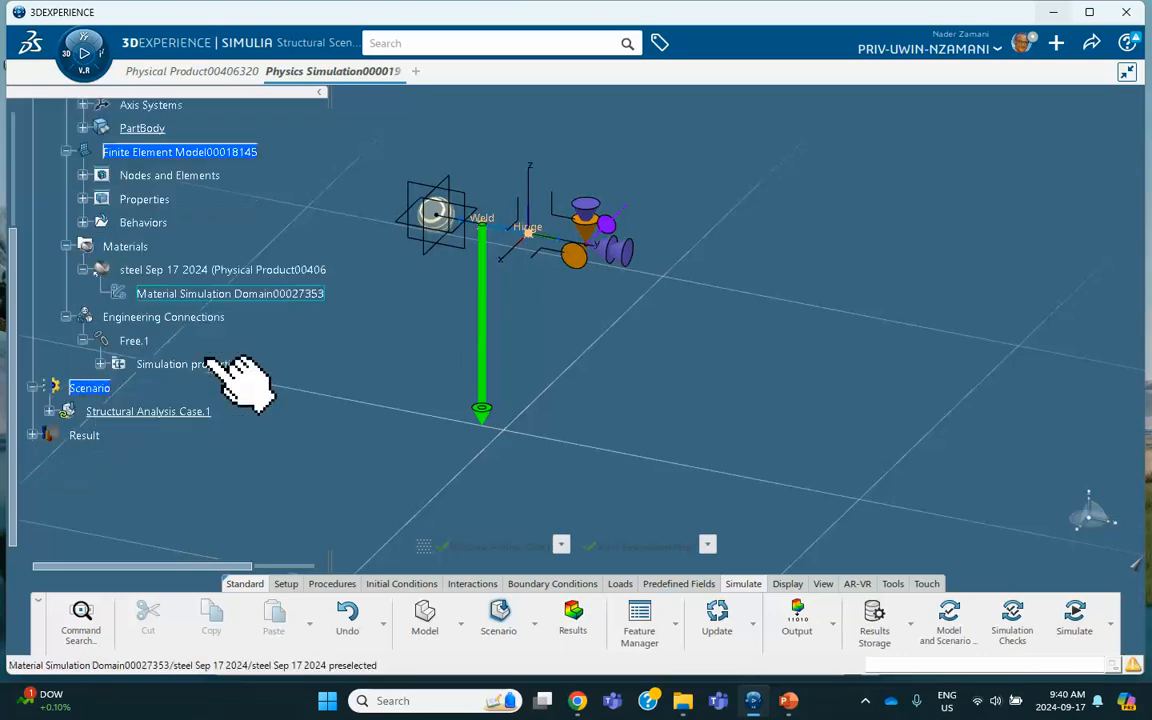
{"action": "scroll", "coordinate": [212, 363], "scroll_direction": "down", "scroll_amount": 2}
{"action": "left_click", "coordinate": [100, 307]}
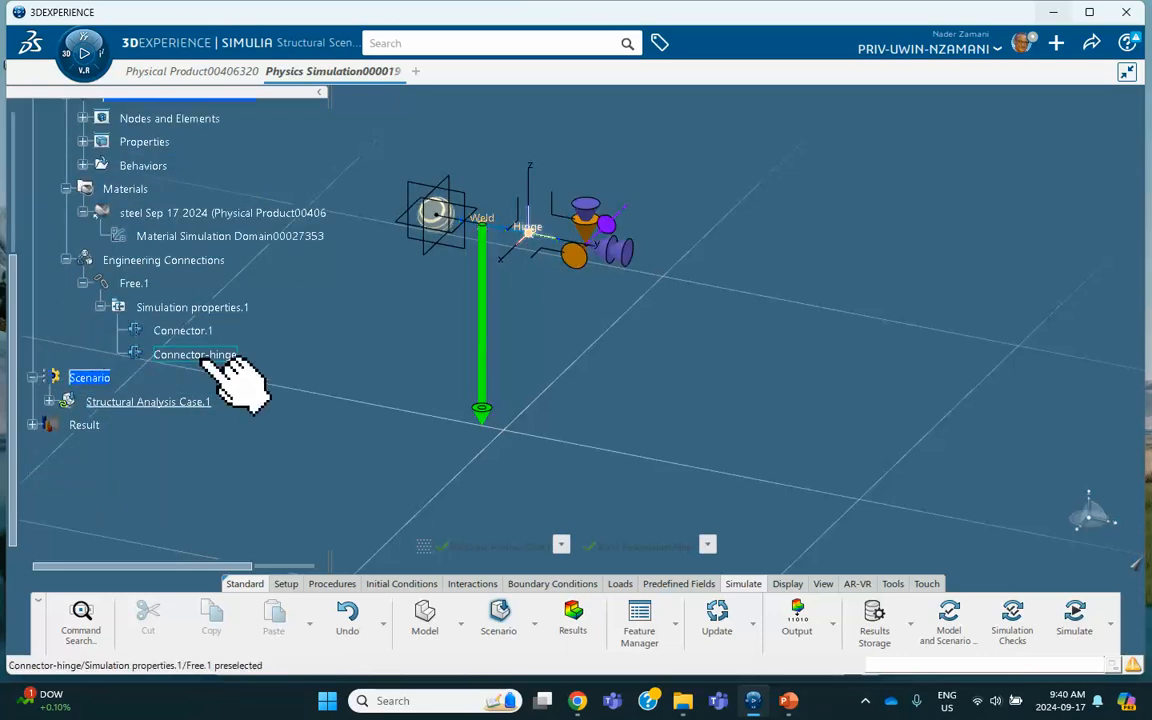
{"action": "double_click", "coordinate": [200, 356]}
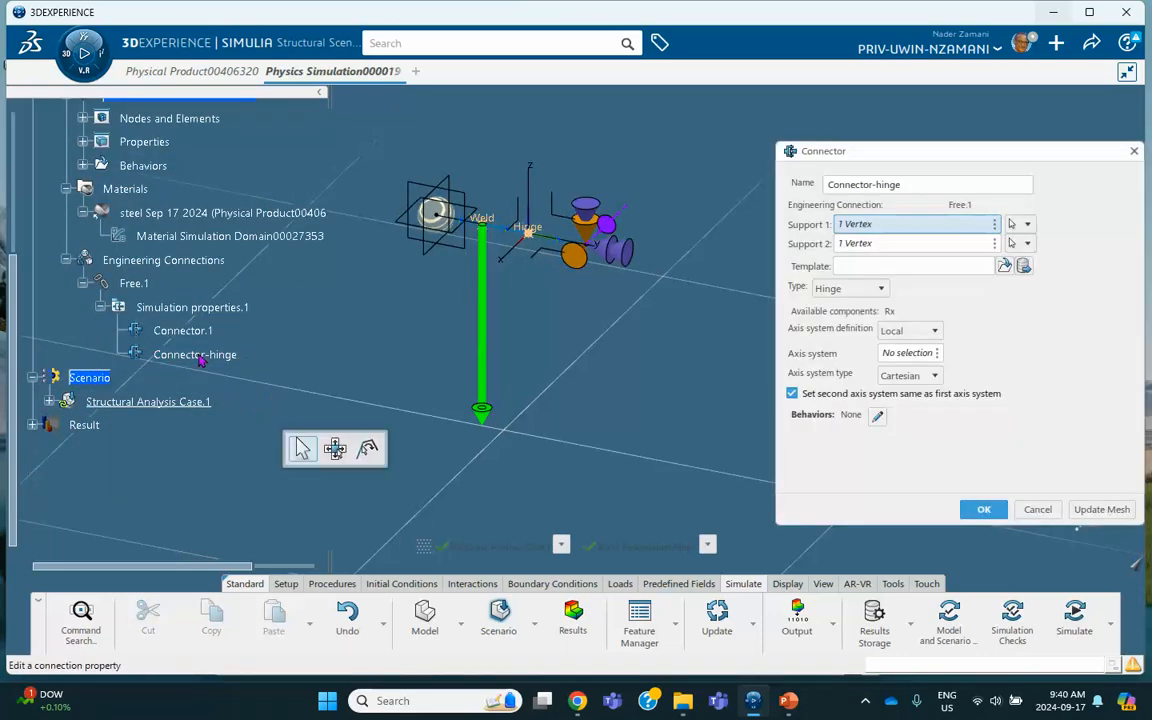
{"action": "left_click", "coordinate": [905, 354]}
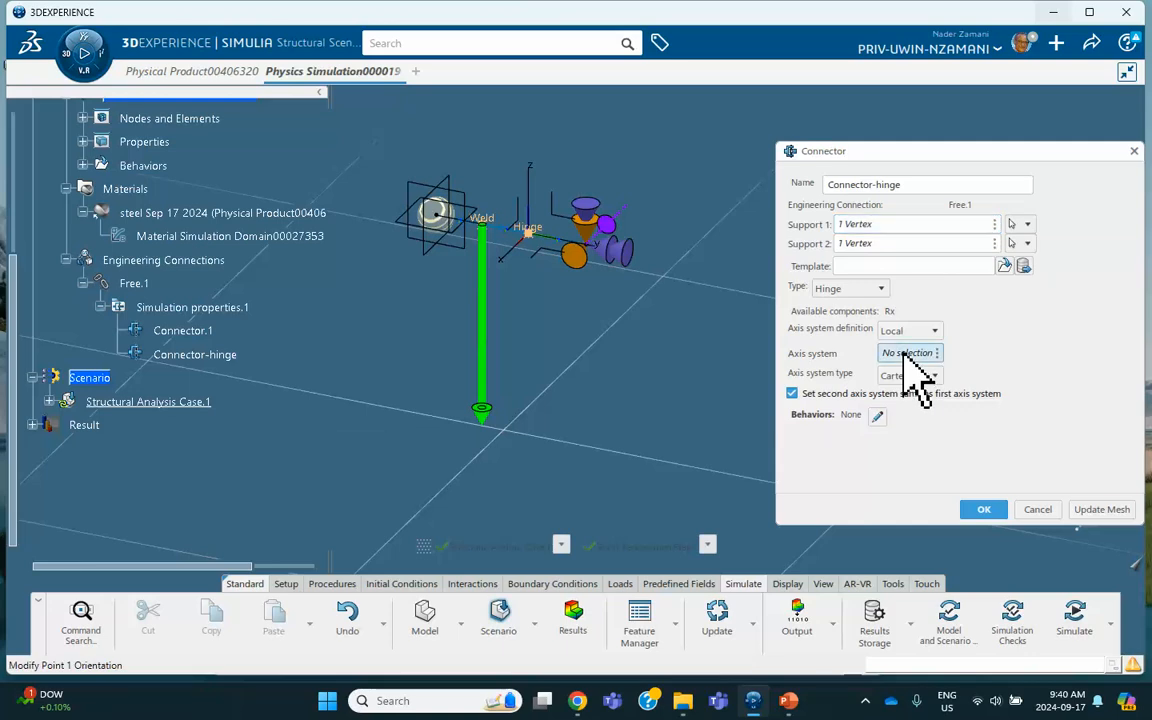
{"action": "left_click", "coordinate": [533, 205]}
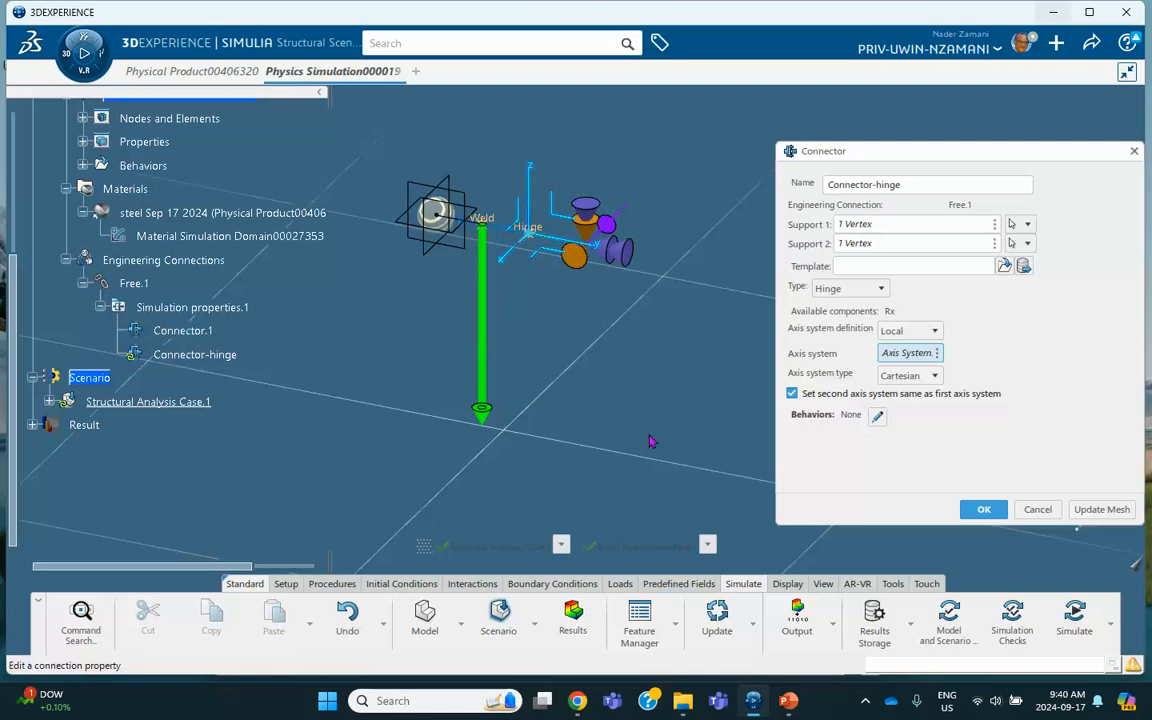
{"action": "left_click", "coordinate": [985, 510]}
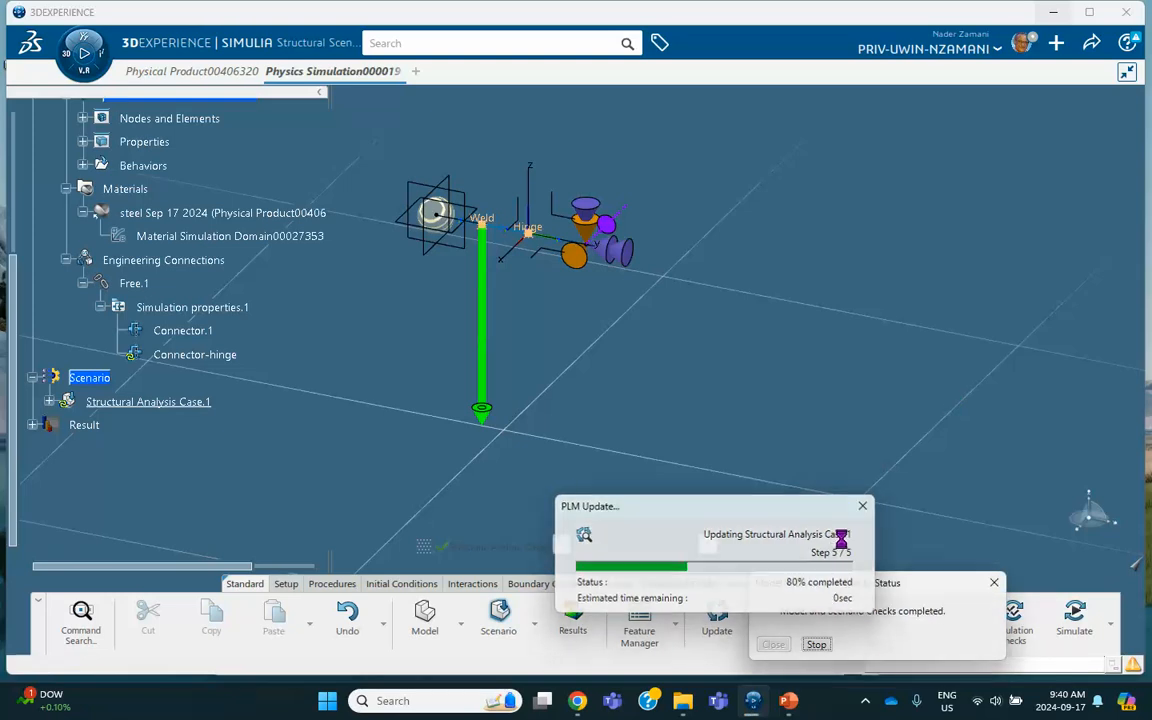
Rerun the Model and Scenario Checks, and simulate the structural analysis case with Local interactive on 4 cores, overwriting previous results.
{"action": "left_click", "coordinate": [778, 645]}
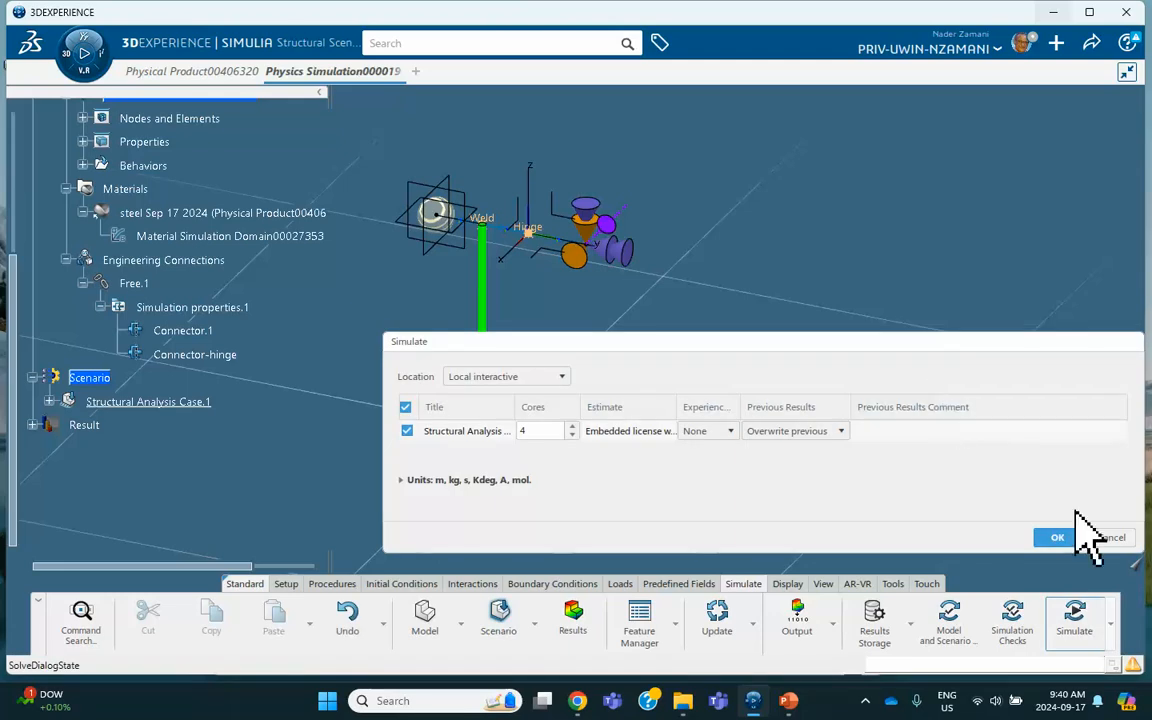
{"action": "left_click", "coordinate": [1055, 538]}
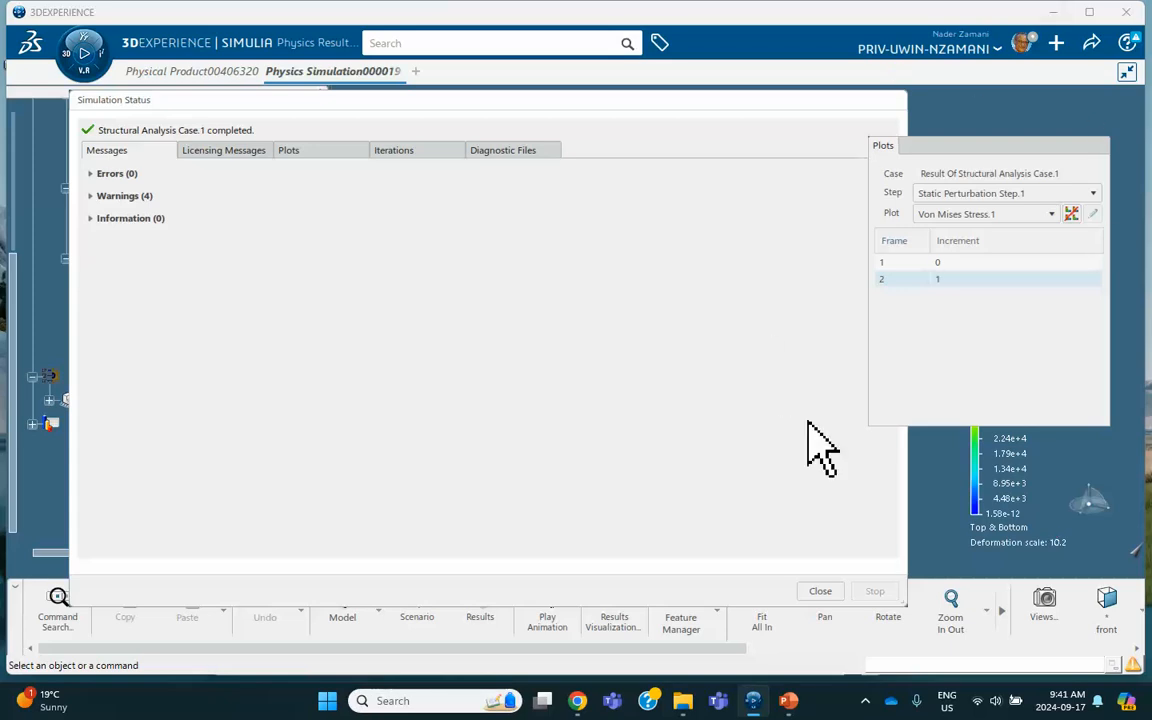
{"action": "left_click", "coordinate": [820, 591]}
{"action": "left_click", "coordinate": [822, 605]}
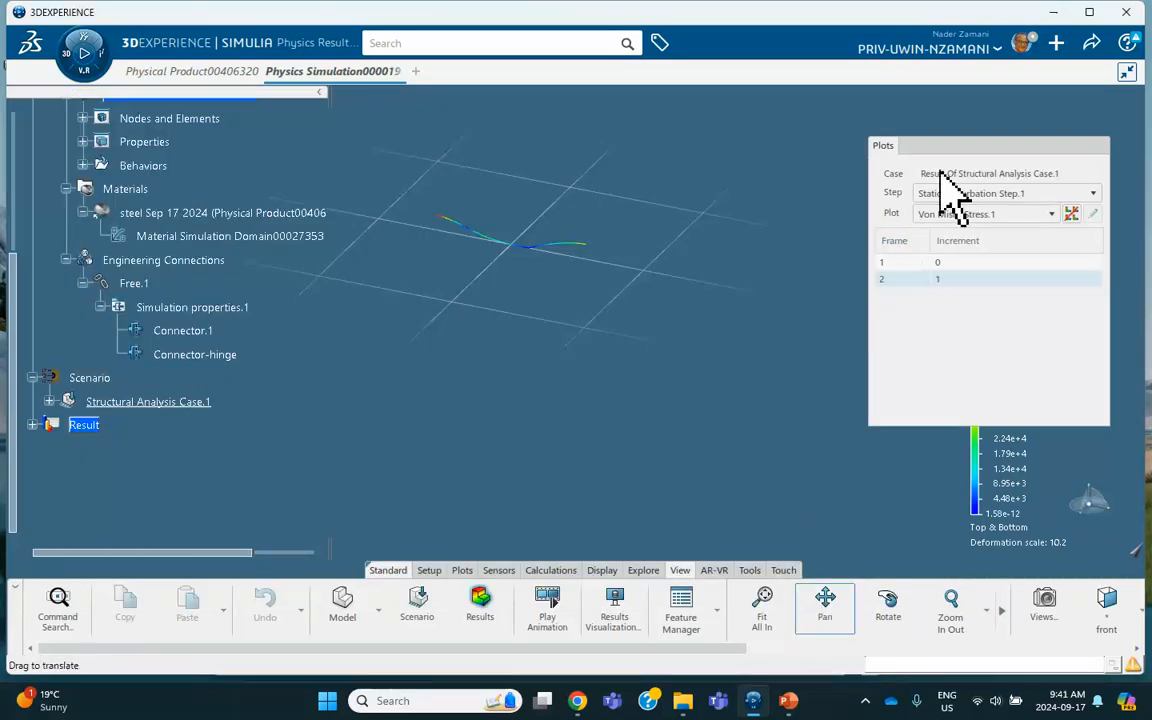
Switch the results from Von Mises stress to the Displacement.1 plot and collapse the plot settings to clear the view.
{"action": "left_click_drag", "start_coordinate": [962, 168], "coordinate": [705, 135]}
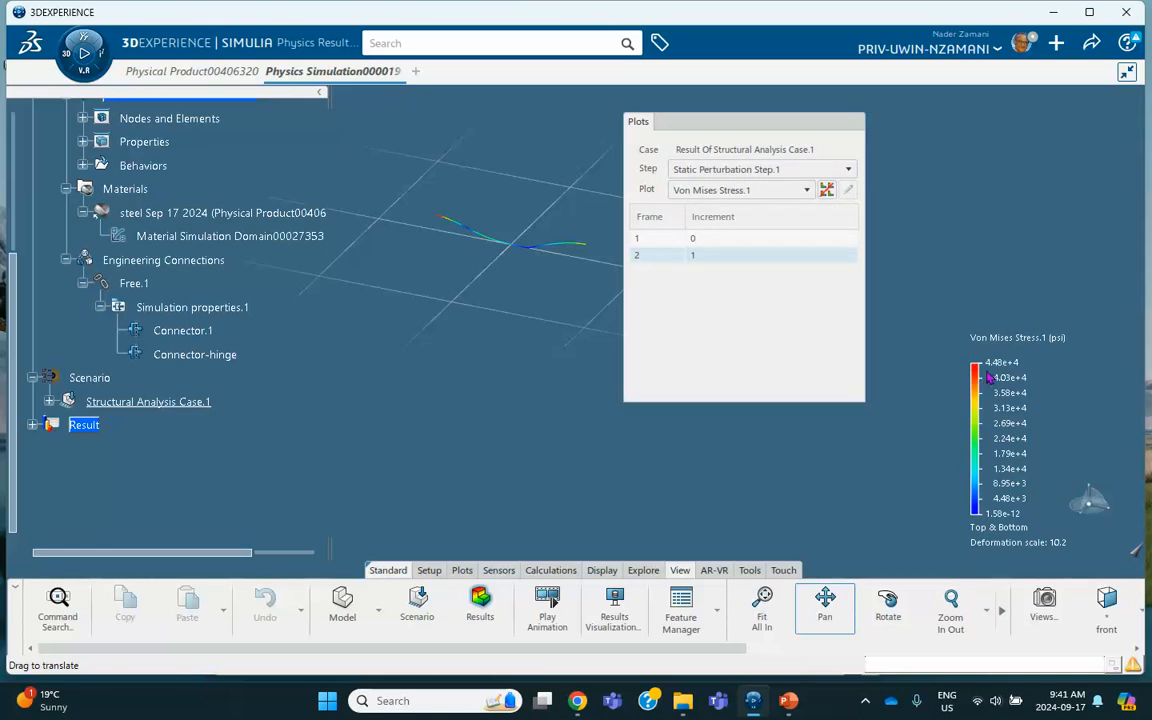
{"action": "left_click", "coordinate": [772, 189]}
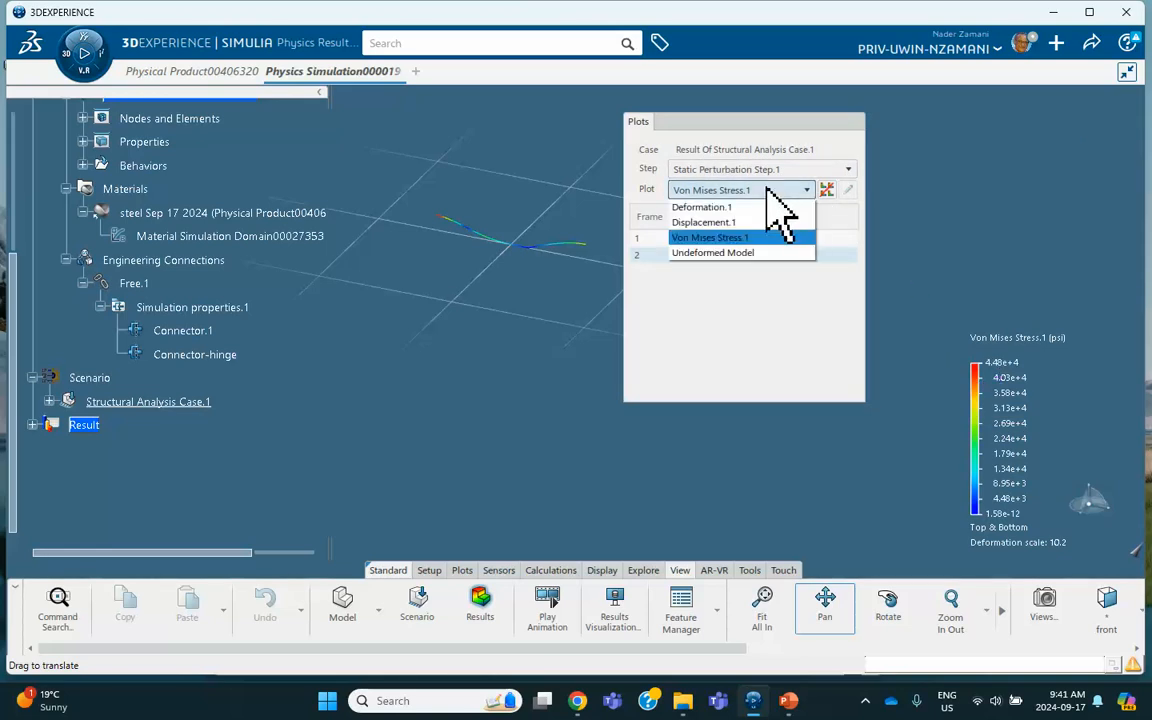
{"action": "left_click", "coordinate": [742, 223]}
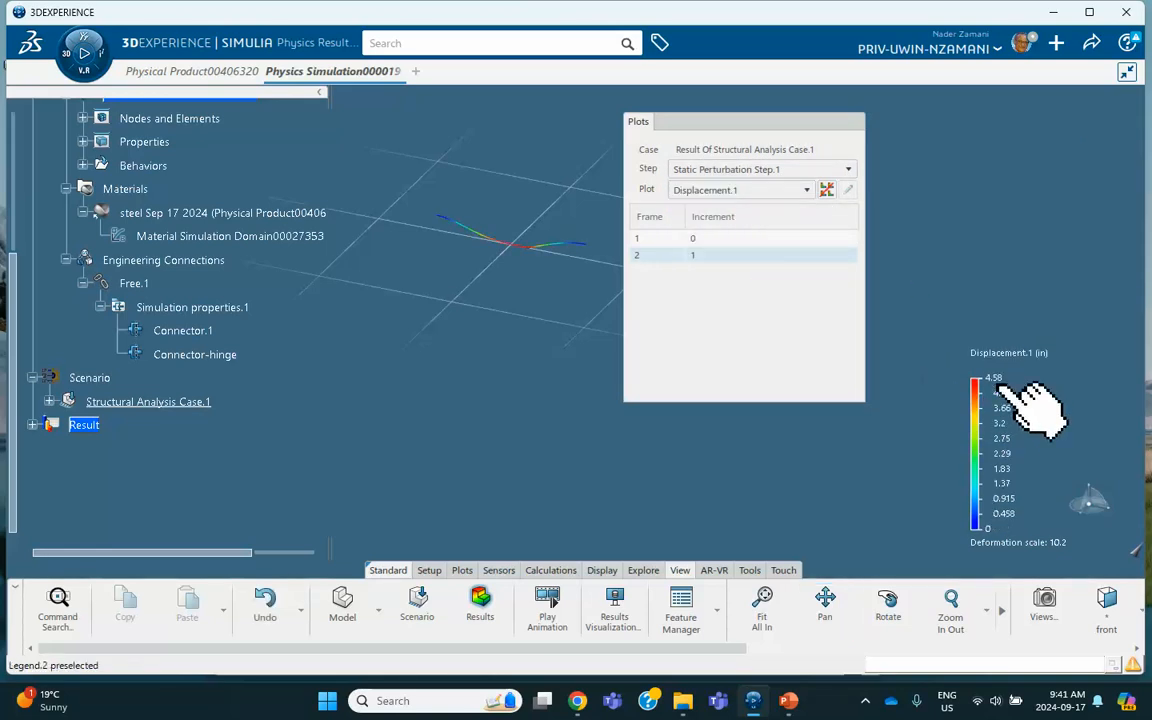
{"action": "left_click", "coordinate": [797, 126]}
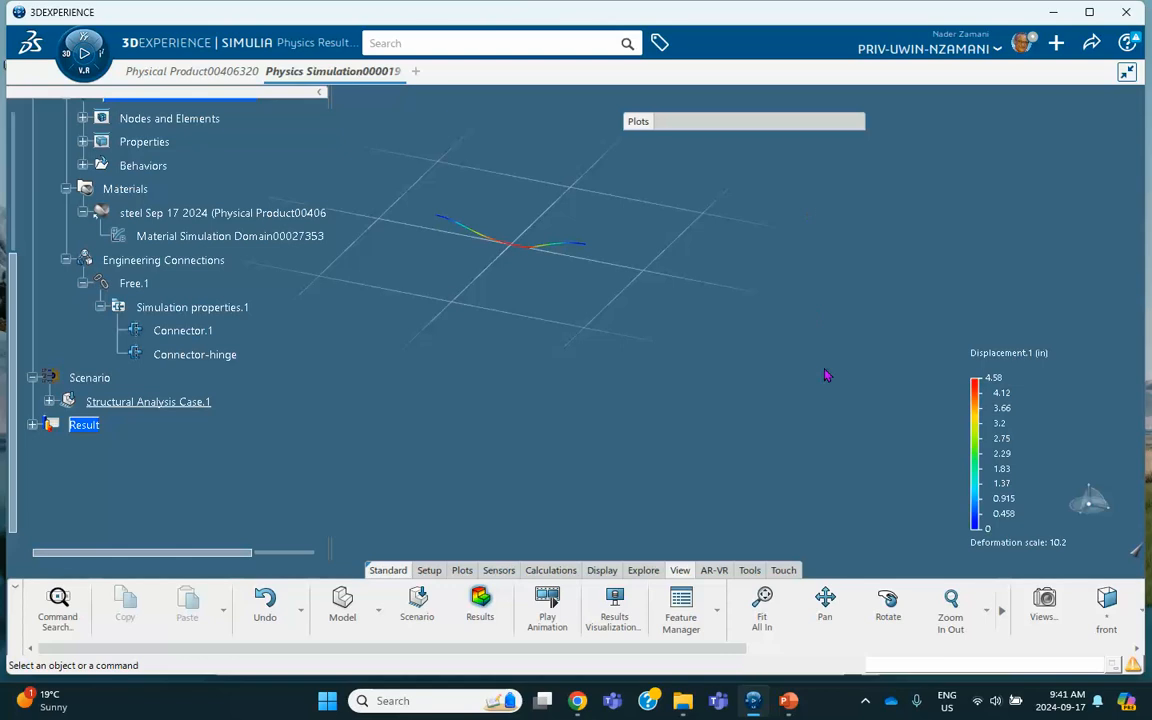